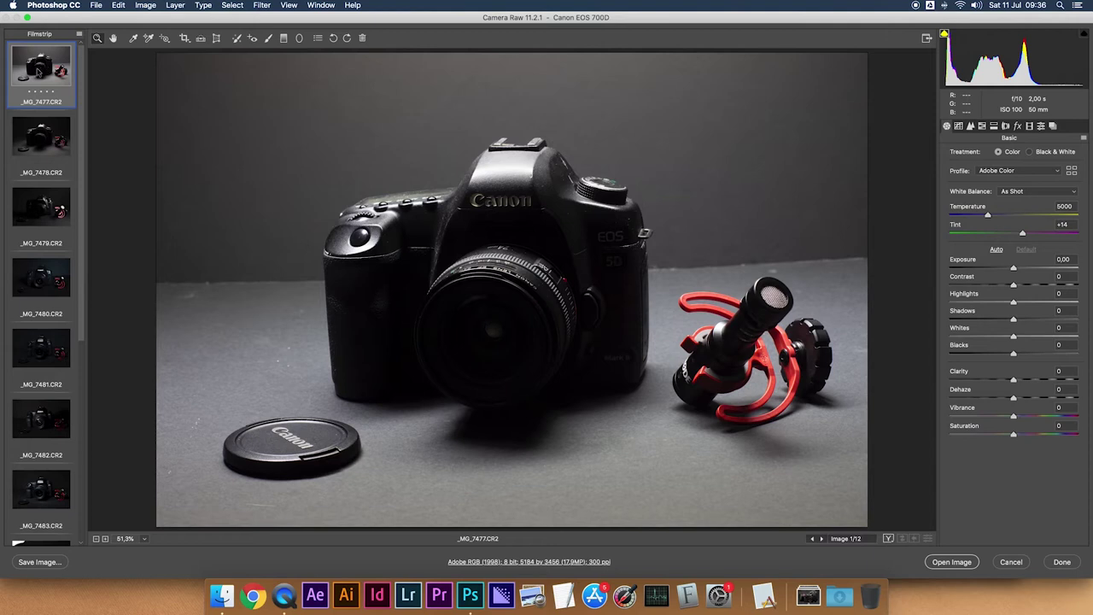
Step: Apply the Sharpening2 user preset to _MG_7477.CR2 and synchronize its settings across all 12 images
left_click(1040, 126)
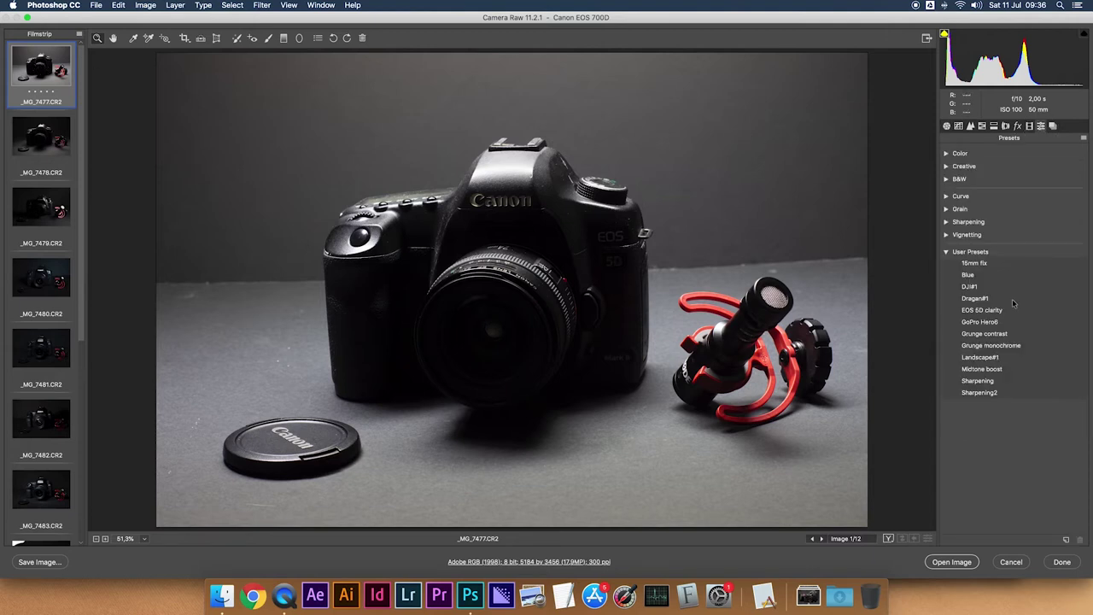
left_click(980, 393)
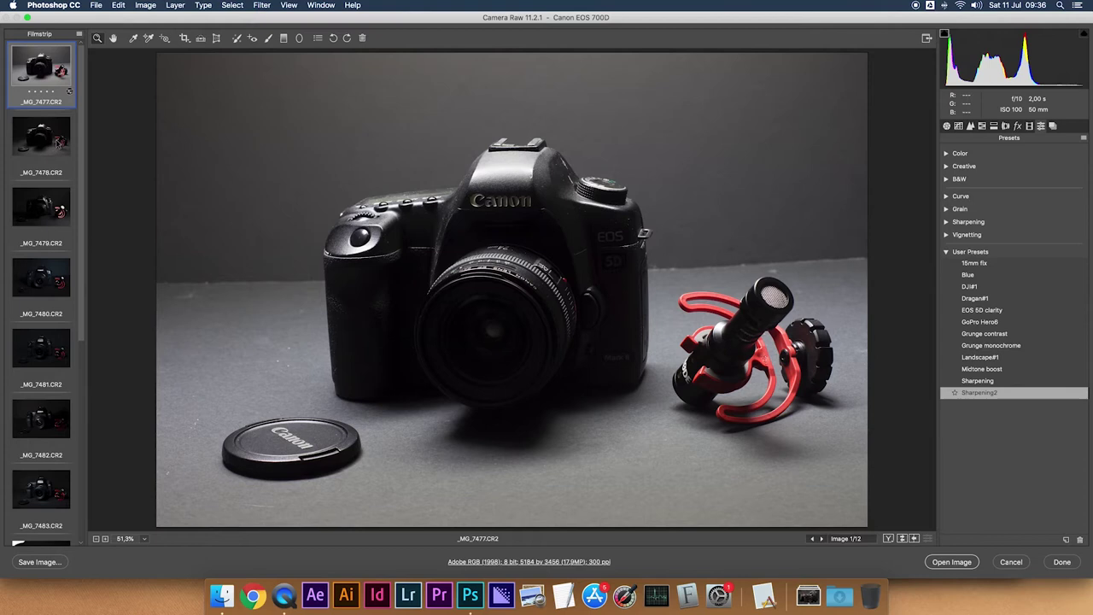
scroll(54, 145, "down", 5)
left_click(47, 509, "shift")
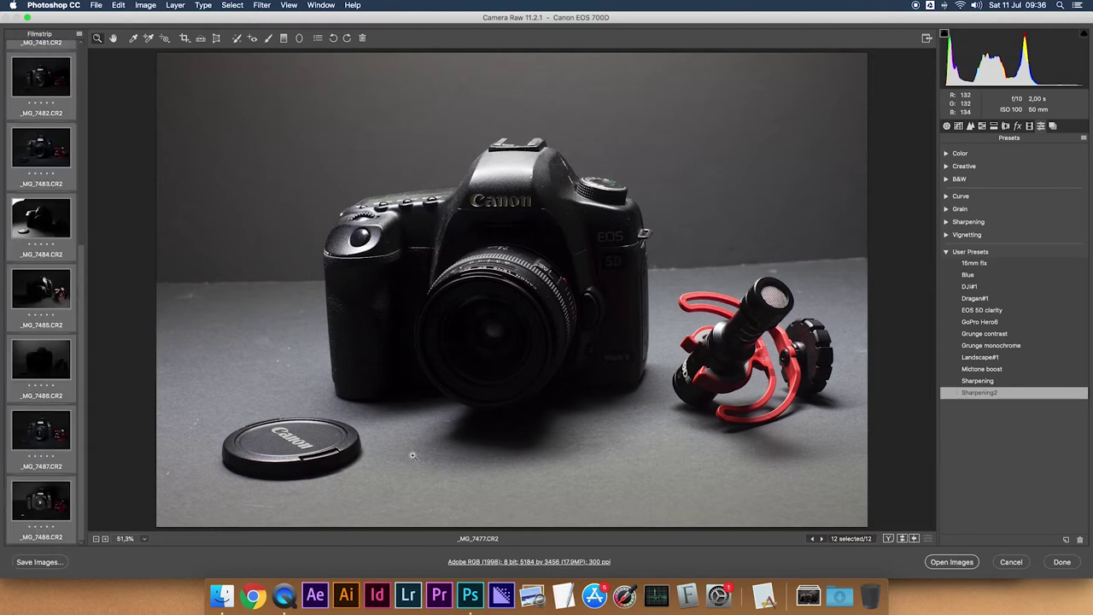
key("alt+s")
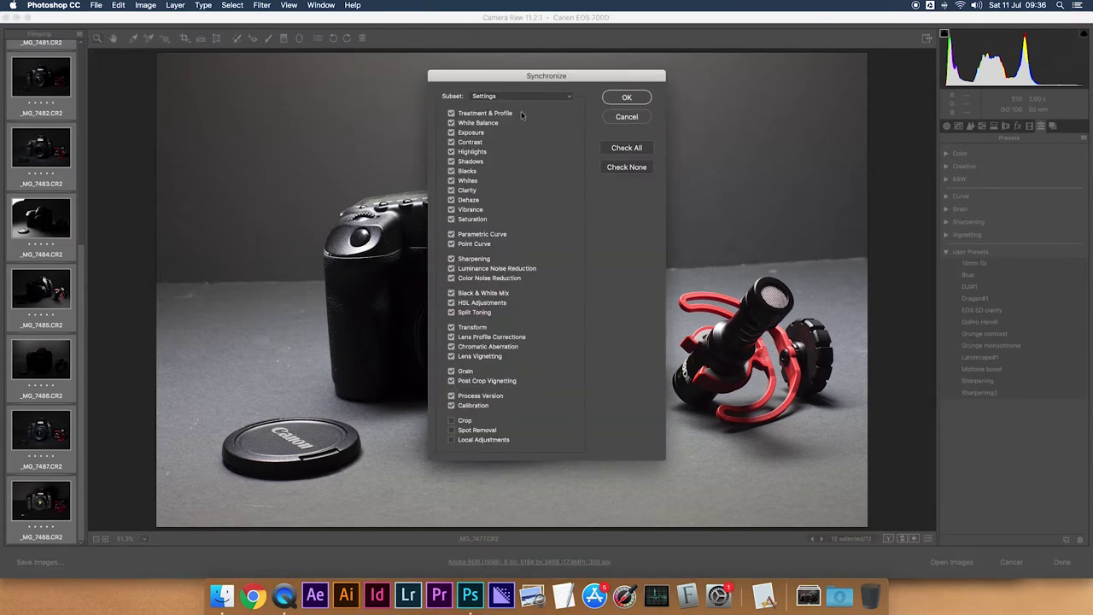
left_click(620, 98)
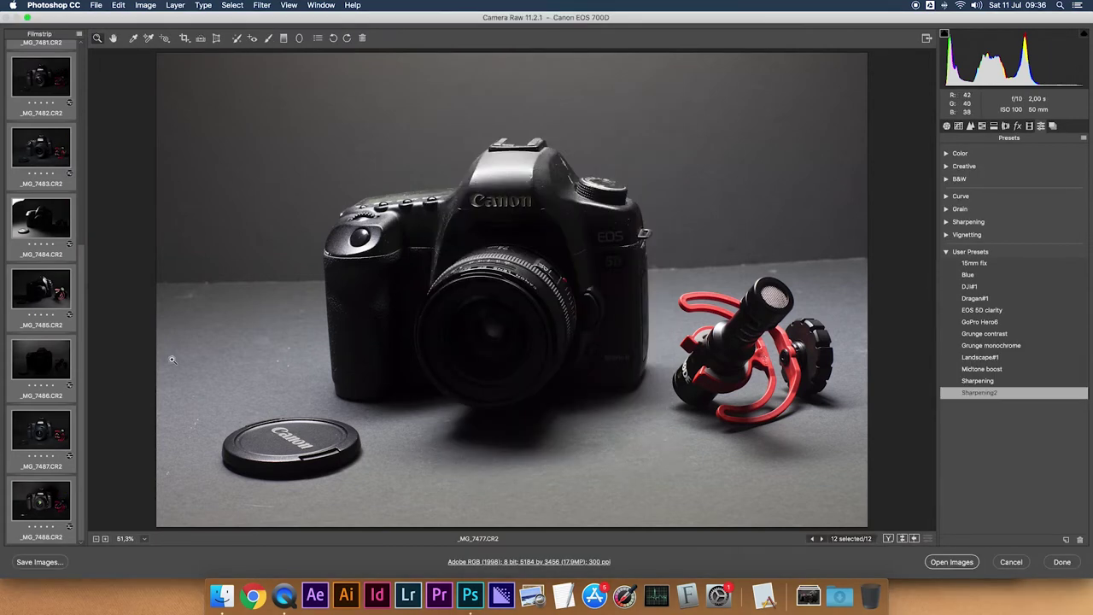
scroll(69, 289, "up", 10)
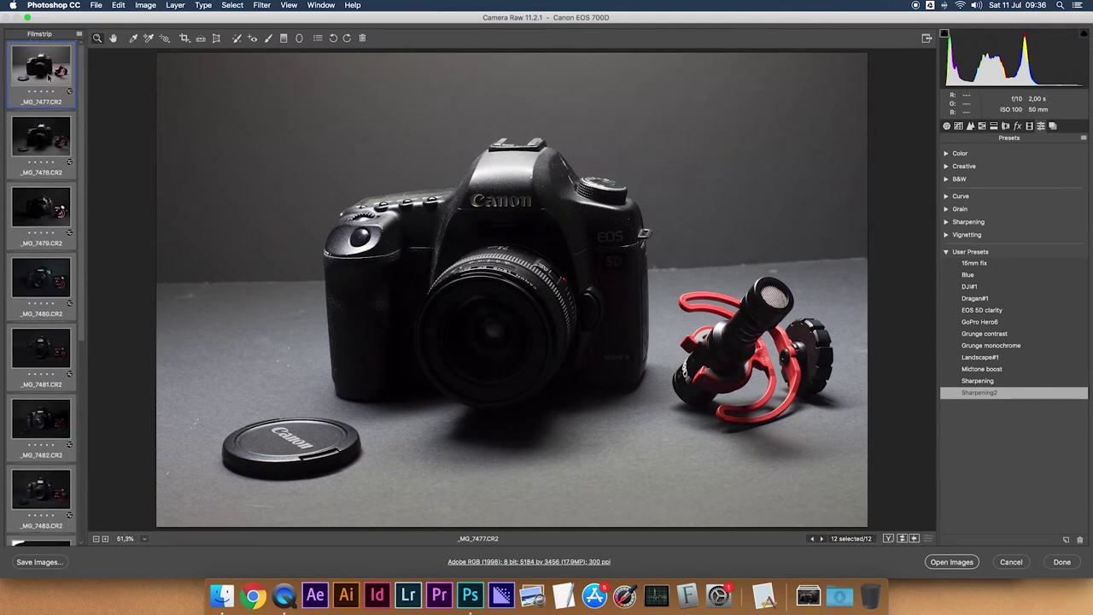
Step: Select only _MG_7477.CR2, return to the Basic adjustments, and turn on the highlight clipping warning
left_click(49, 77)
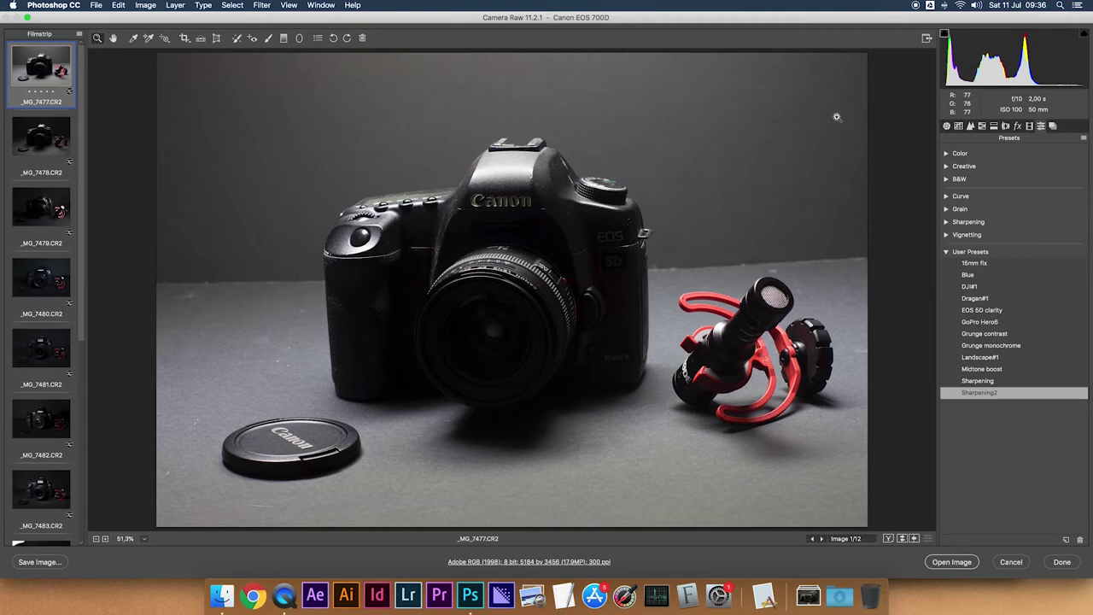
left_click(946, 126)
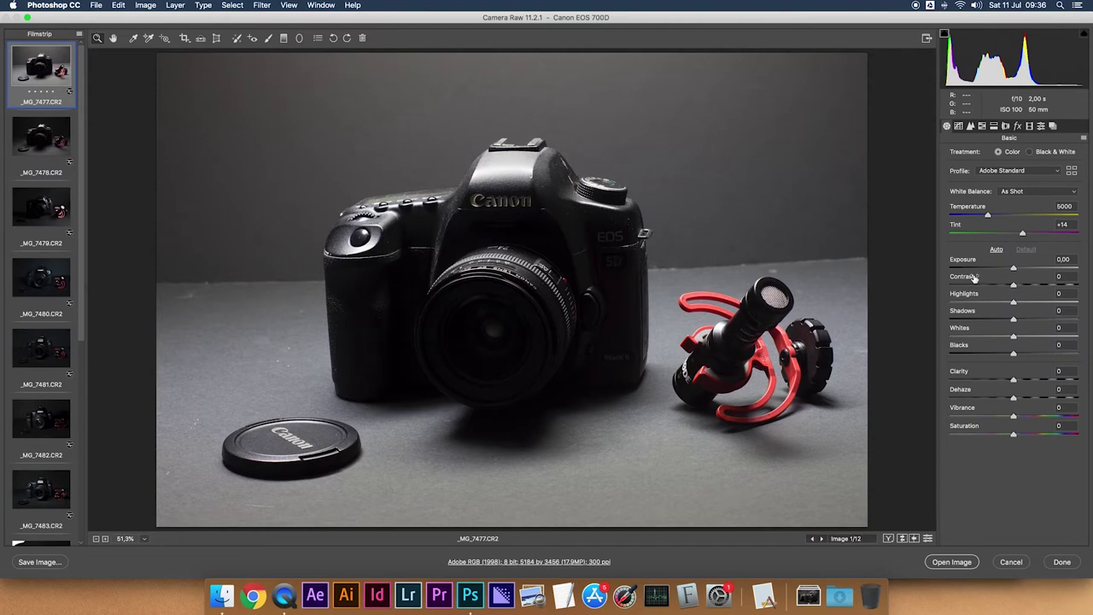
key("i")
left_click(1085, 33)
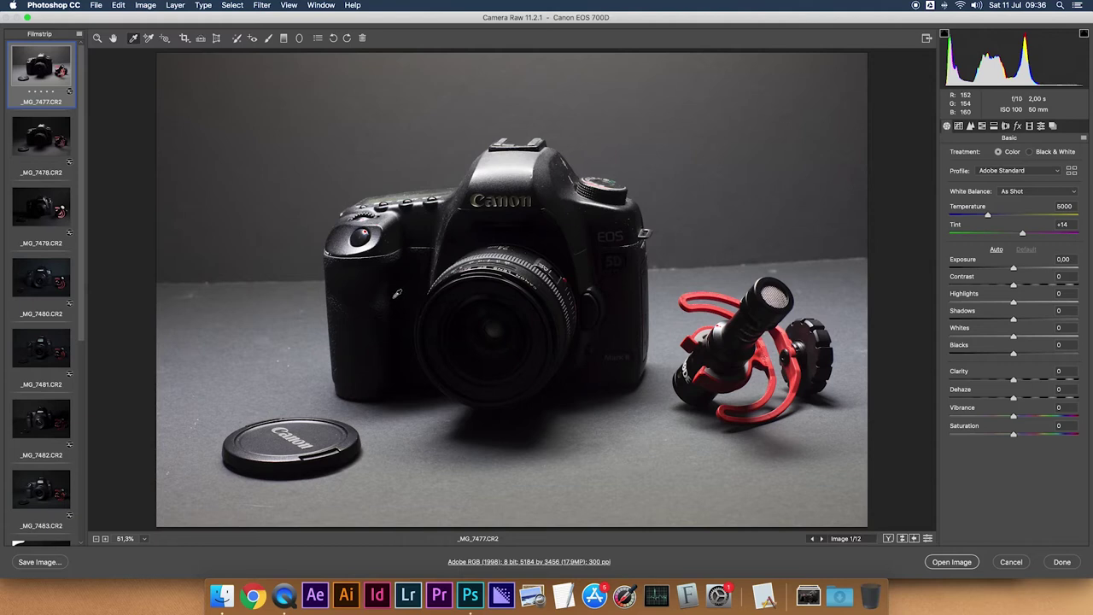
Step: Set Shadows to +37 and Blacks to +18 on _MG_7478.CR2
left_click(37, 132)
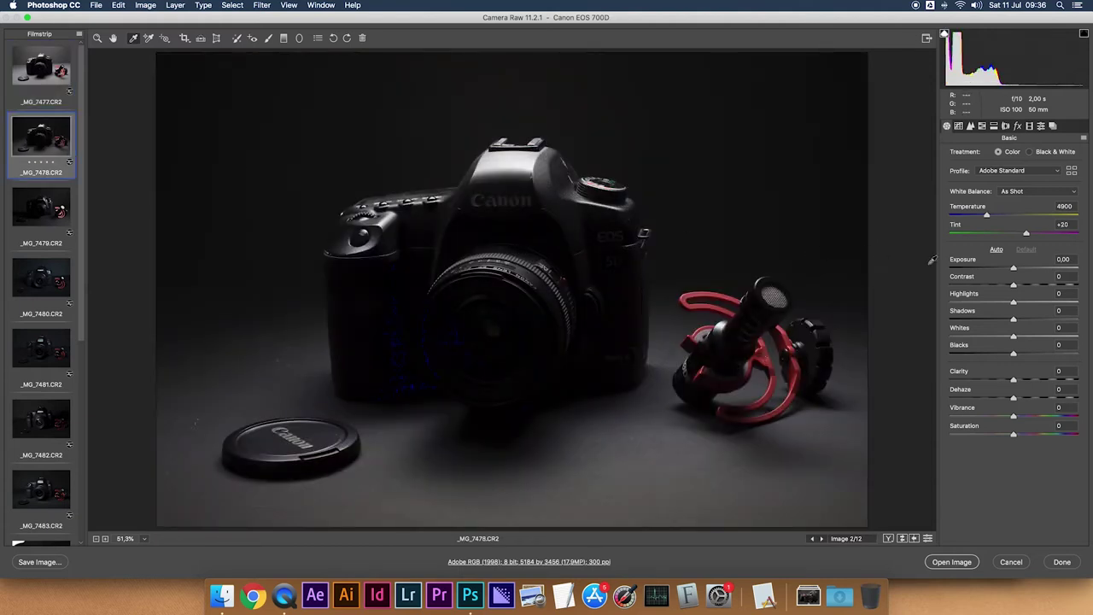
left_click_drag(1015, 319, 1036, 319)
left_click_drag(1013, 353, 1025, 355)
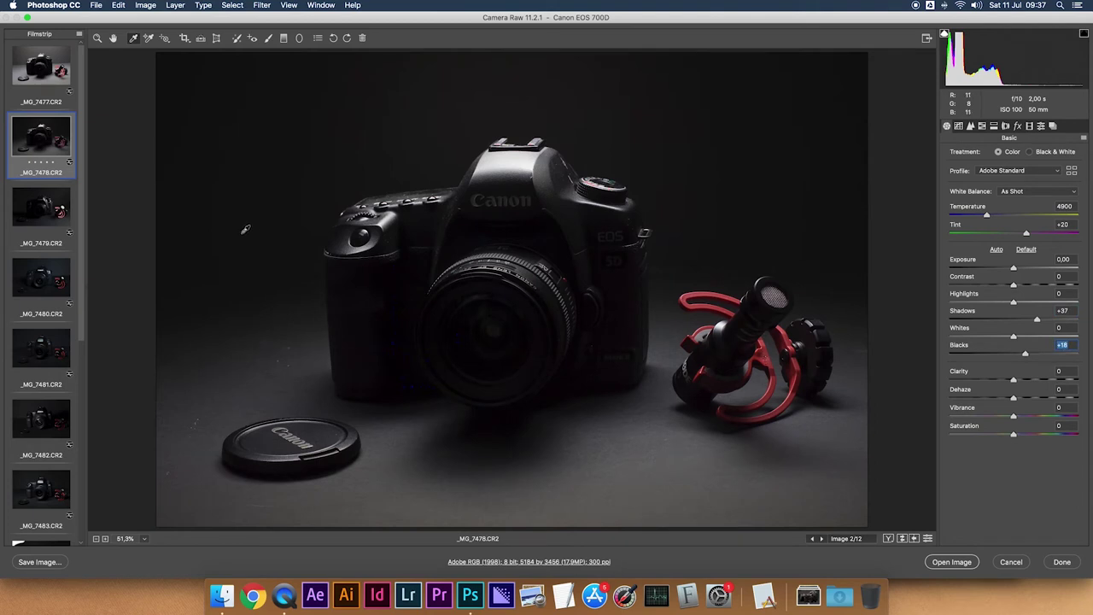
Step: Set Shadows to +36 and Highlights to -38 on _MG_7479.CR2, and slightly raise the Shadows on _MG_7480.CR2
left_click(34, 208)
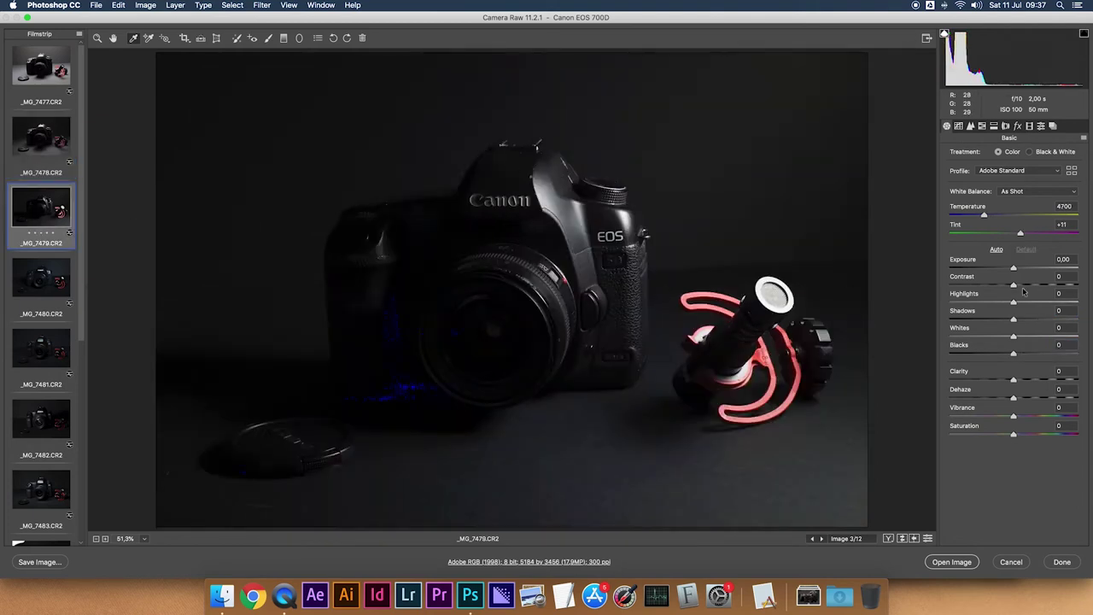
left_click_drag(1013, 318, 989, 308)
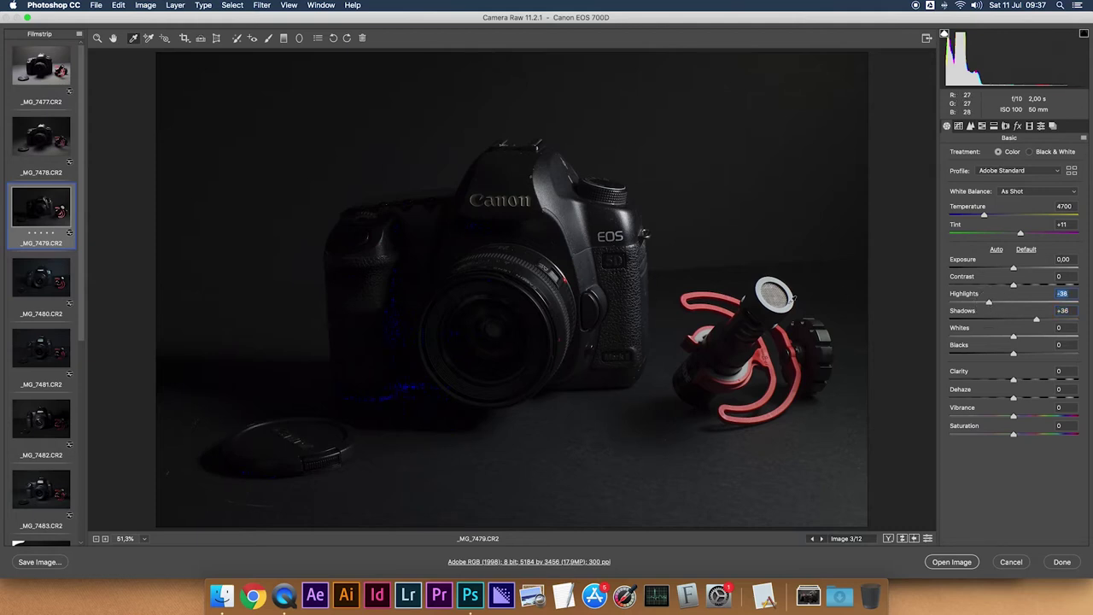
left_click(42, 281)
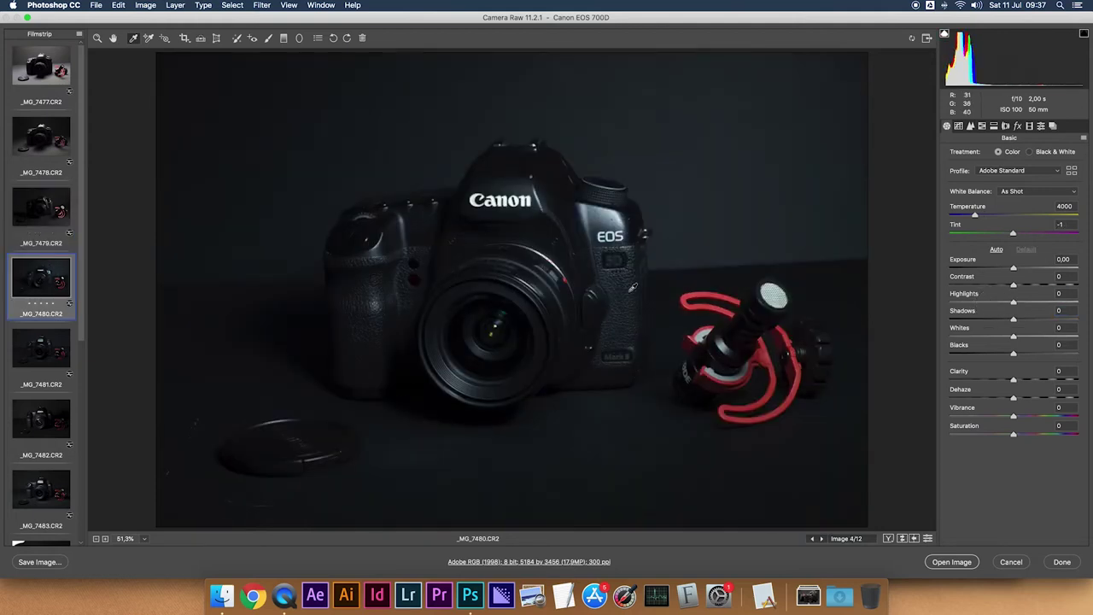
left_click_drag(1013, 319, 1026, 319)
Step: Set Shadows to +24 on _MG_7481.CR2 and to +48 on _MG_7482.CR2, dismissing the system update notification
left_click(39, 348)
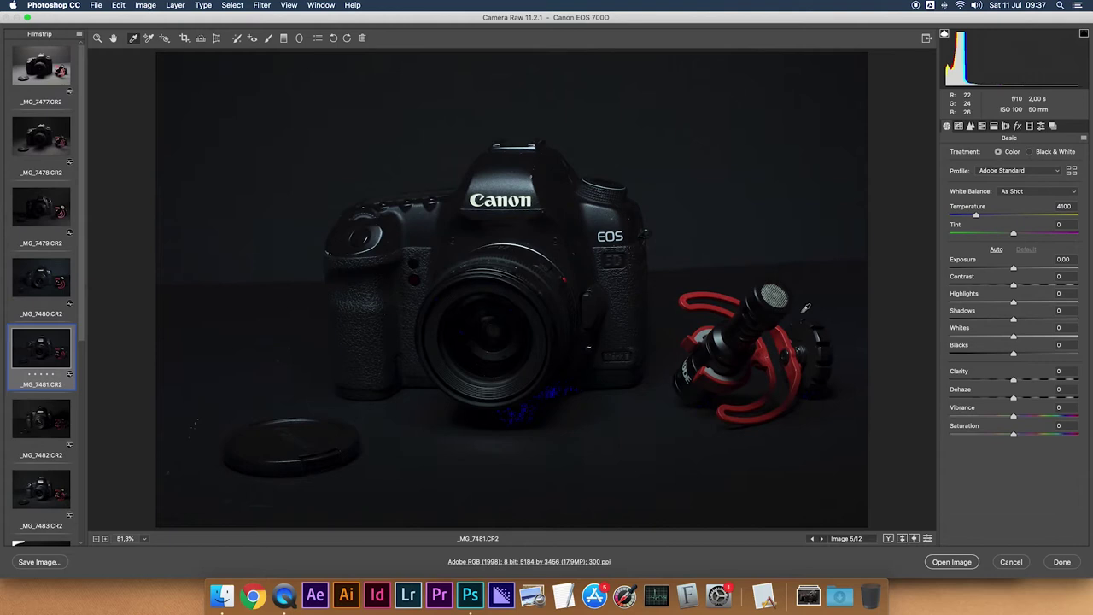
left_click_drag(1014, 320, 1030, 320)
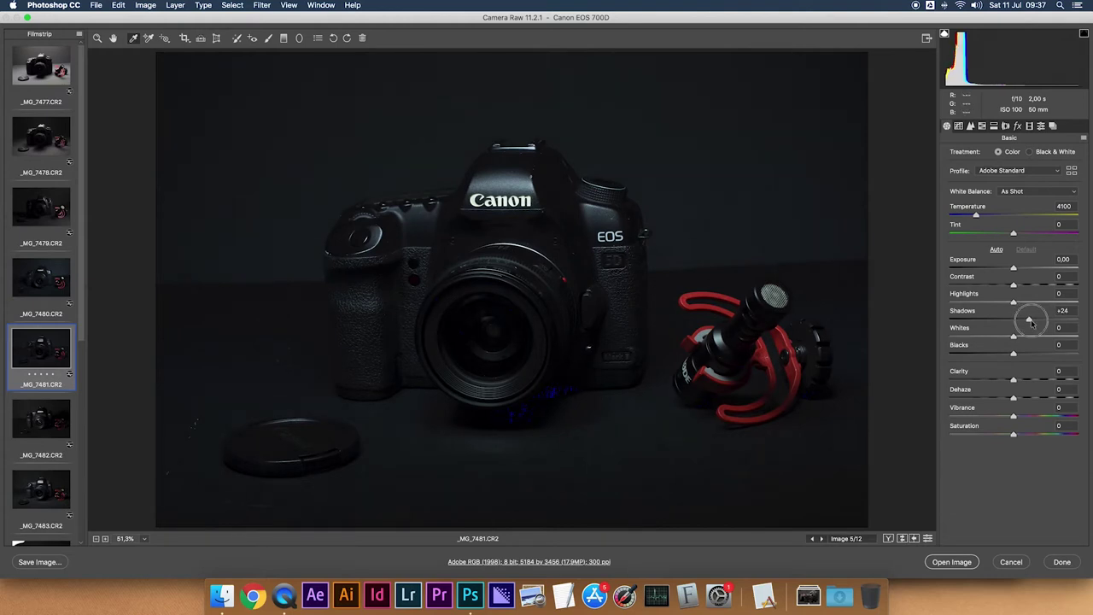
left_click(44, 424)
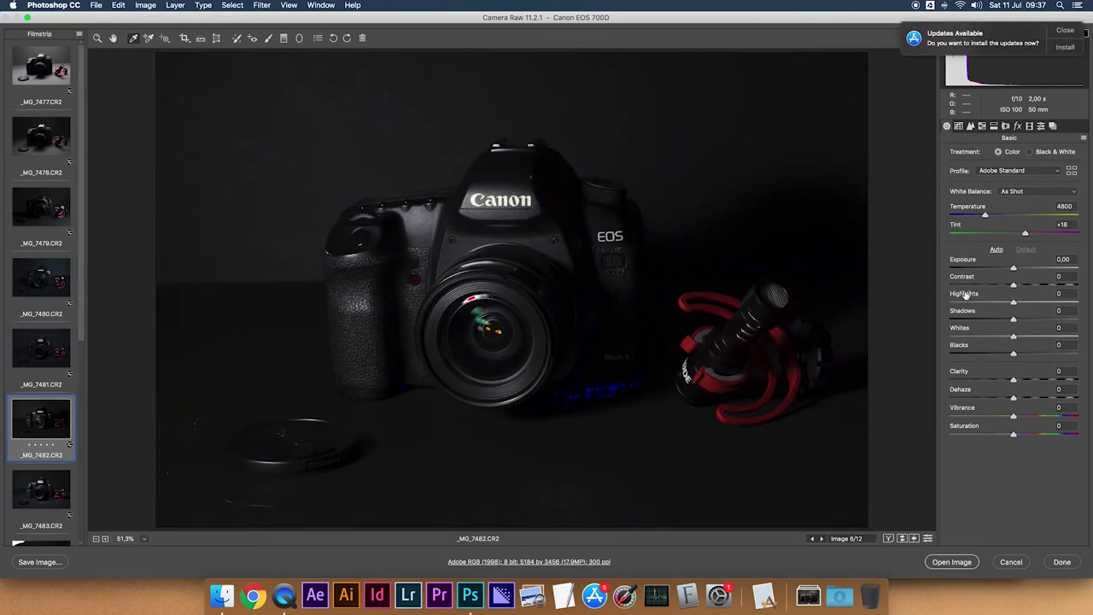
left_click(1065, 32)
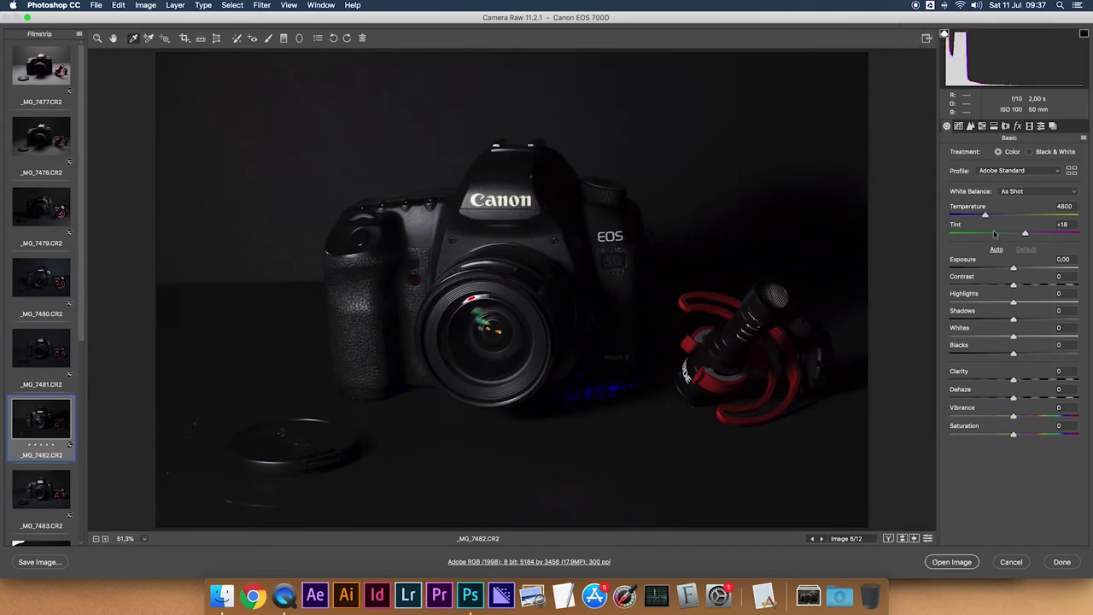
left_click_drag(1014, 319, 1041, 320)
Step: Set Shadows to +36 on _MG_7483.CR2
scroll(15, 333, "down", 4)
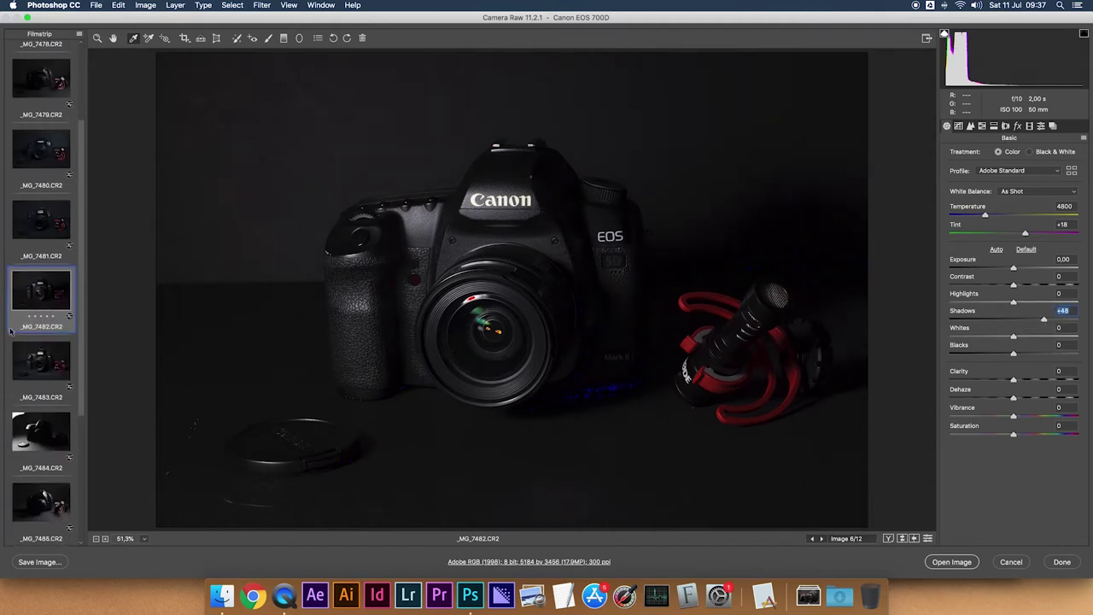
left_click(34, 349)
key("u")
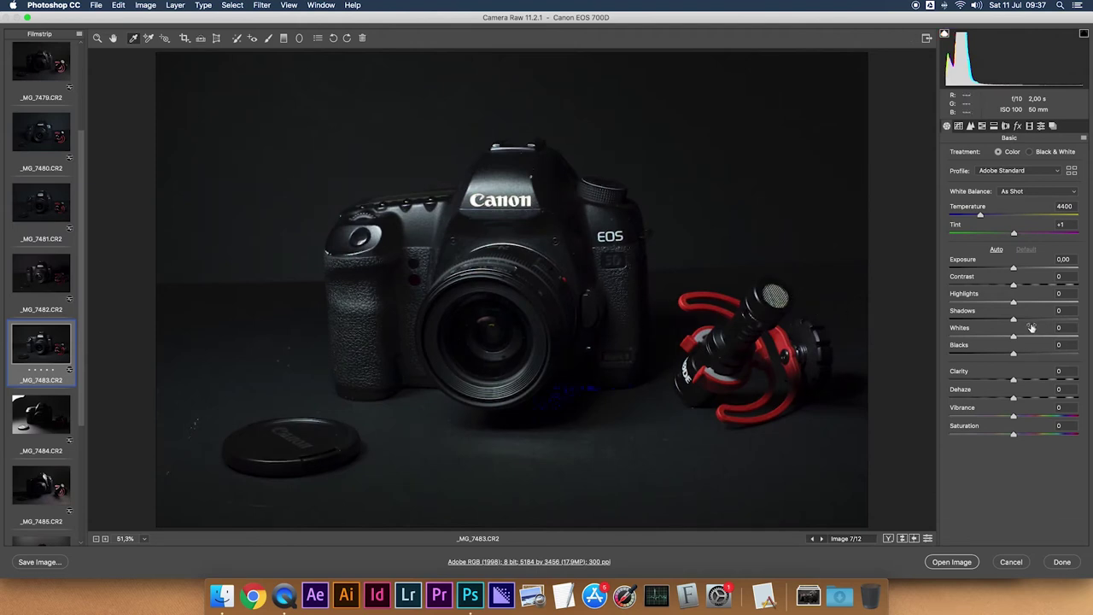
left_click_drag(1014, 320, 1037, 320)
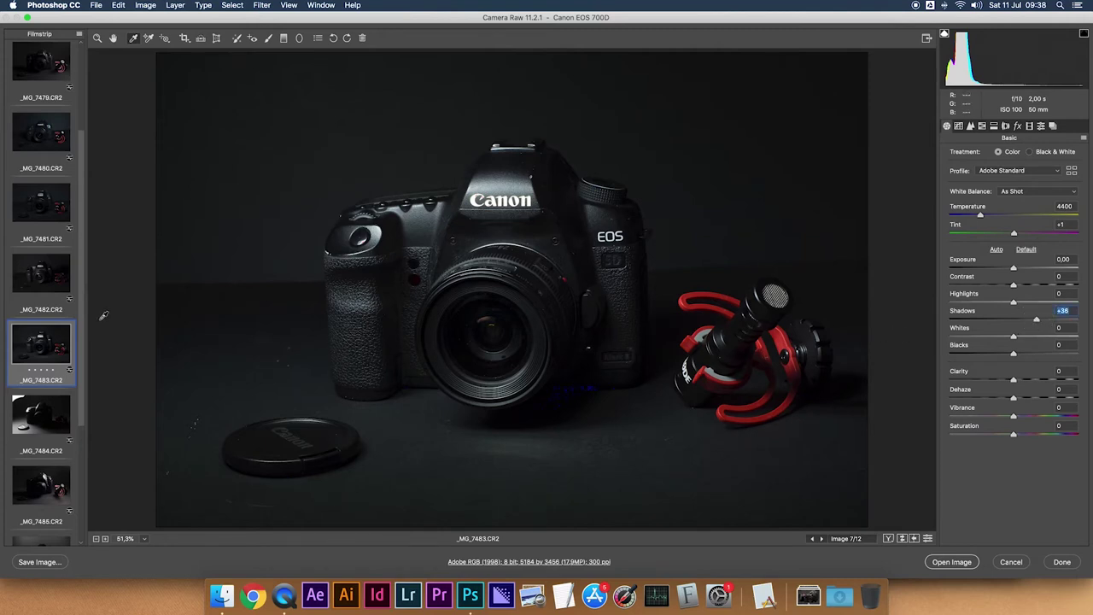
Step: Set Highlights to -15 and Shadows to +33 on _MG_7484.CR2
scroll(53, 329, "down", 3)
left_click(53, 329)
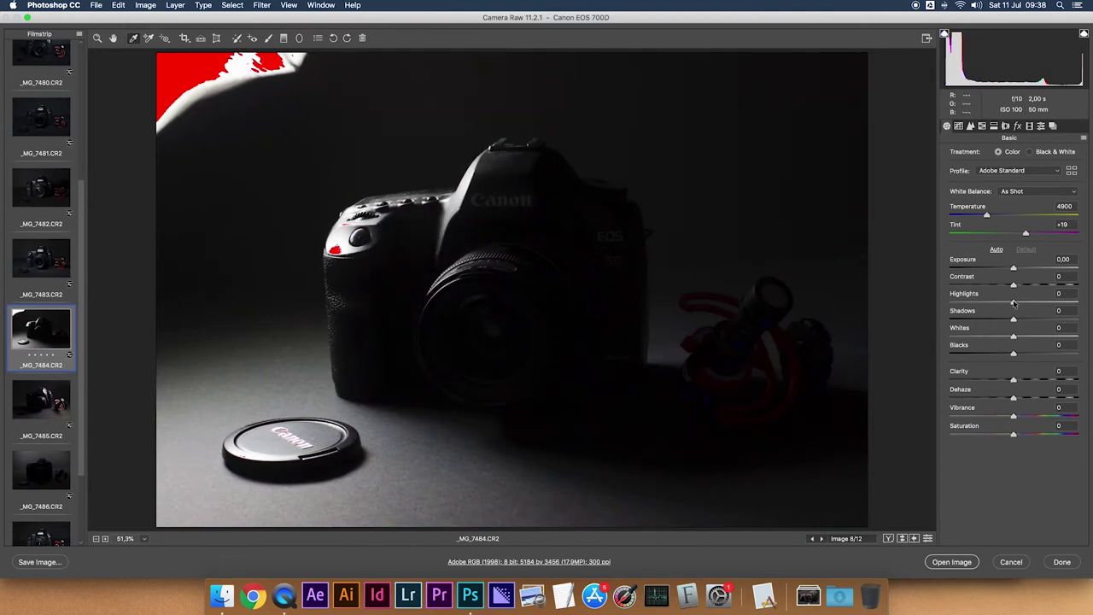
left_click_drag(1013, 303, 1031, 320)
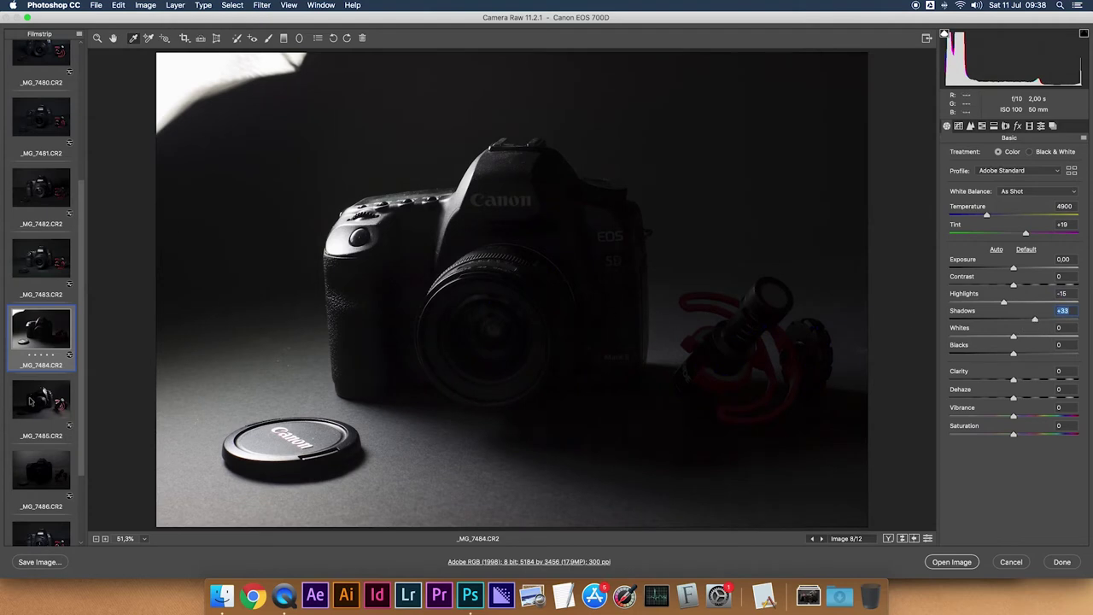
Step: Set Shadows to +39 and Highlights to -26 on _MG_7485.CR2, and Shadows to +26 and Whites to +33 on _MG_7486.CR2
left_click(30, 402)
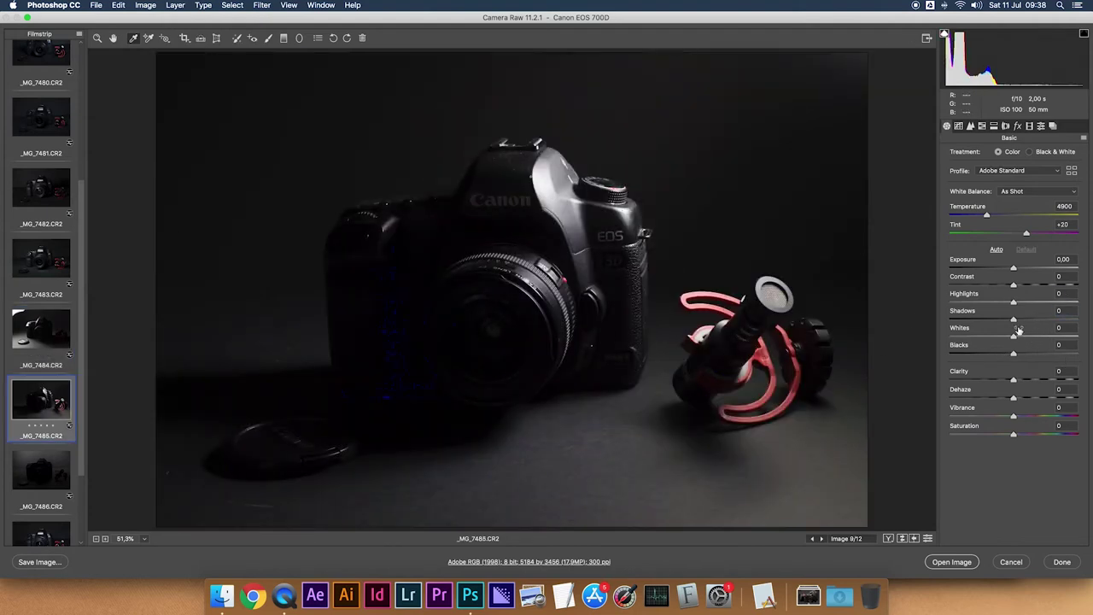
left_click_drag(1013, 321, 997, 304)
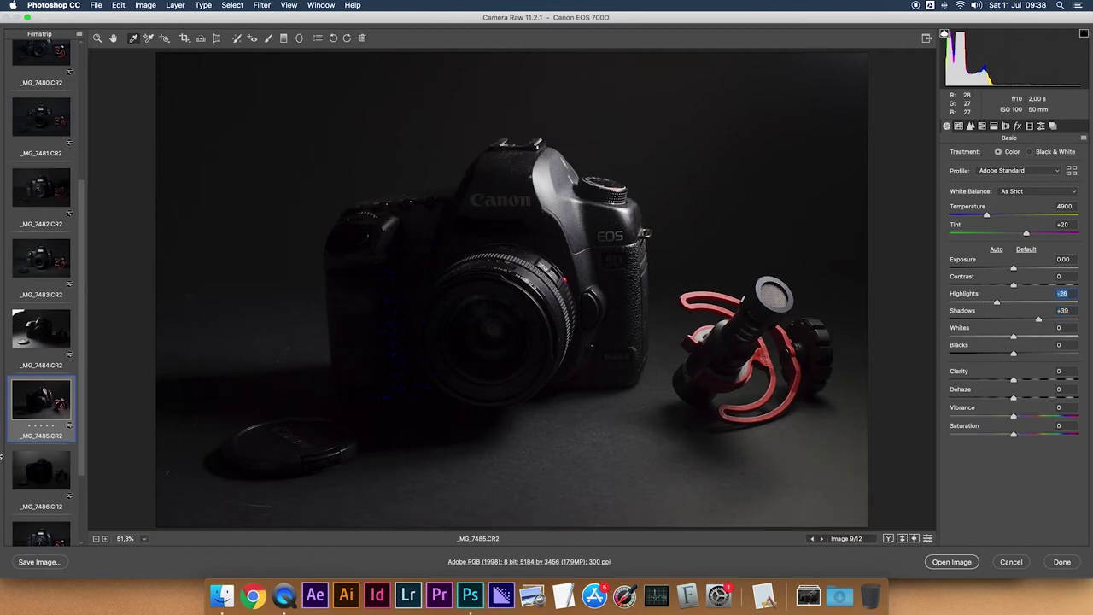
left_click(41, 461)
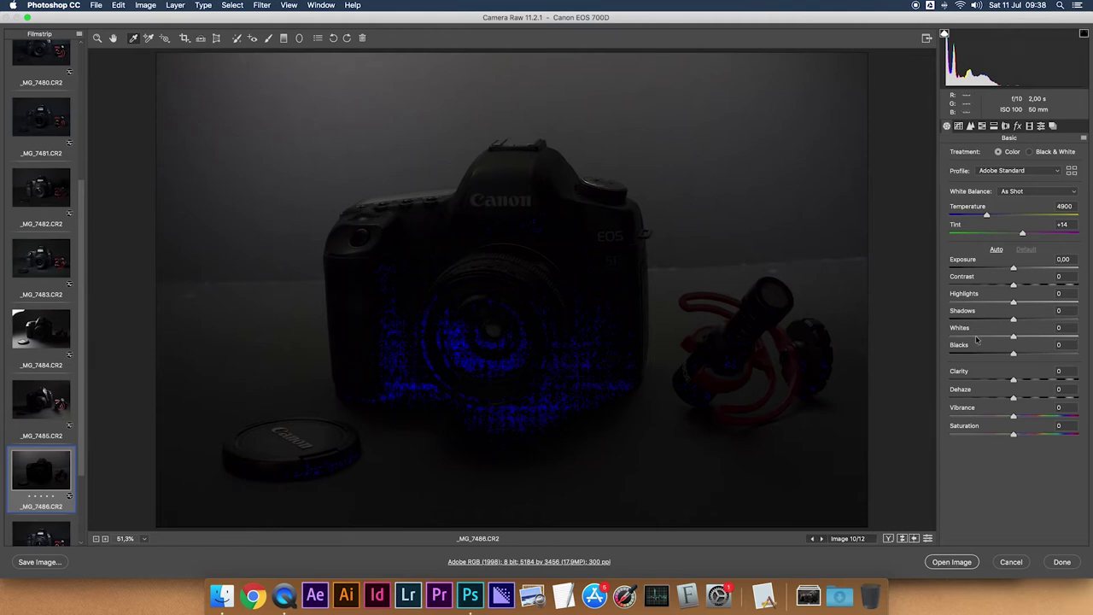
left_click_drag(1014, 319, 1033, 337)
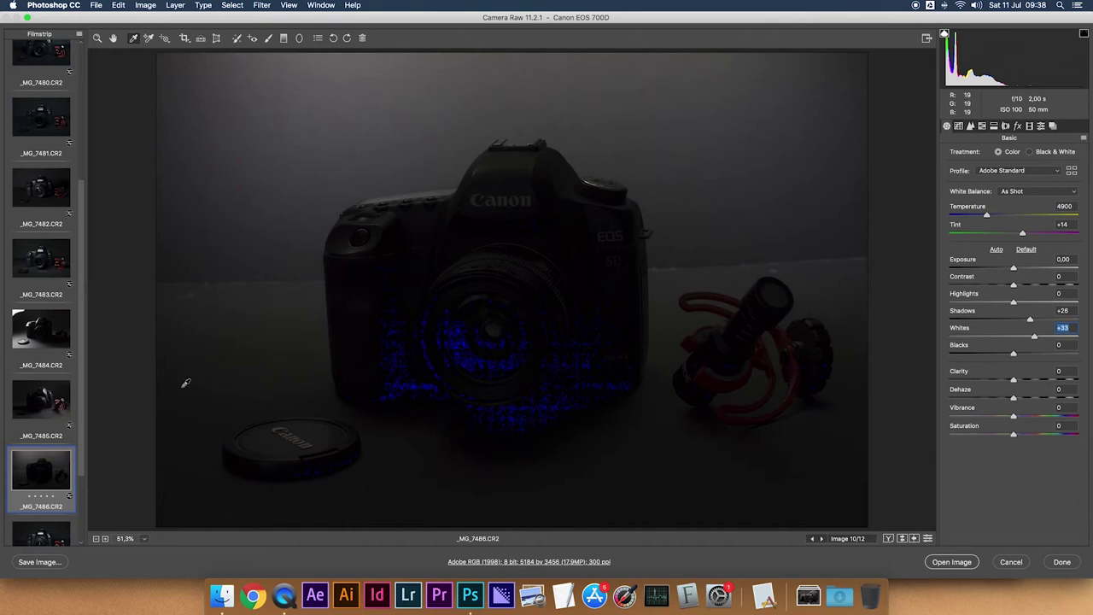
Step: Raise the Shadows on _MG_7487.CR2 to bring out detail in the dark areas
scroll(28, 326, "down", 3)
left_click(42, 449)
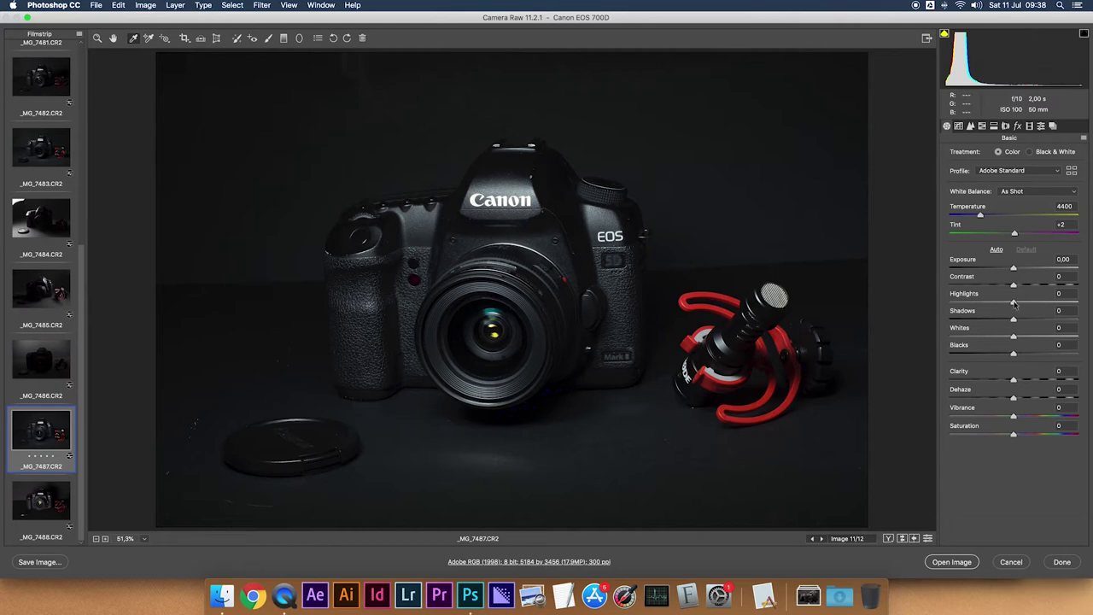
left_click_drag(1014, 319, 1038, 320)
Step: Set Shadows to +41 and Exposure to +0,25 on _MG_7488.CR2
left_click(35, 498)
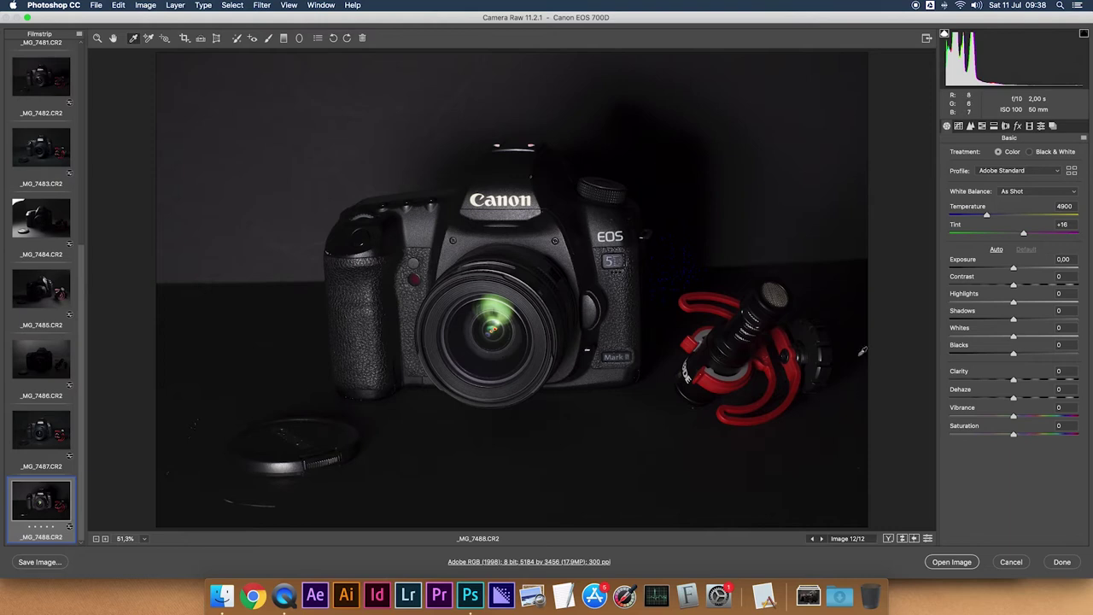
left_click_drag(1019, 321, 1039, 320)
left_click_drag(1014, 267, 1016, 268)
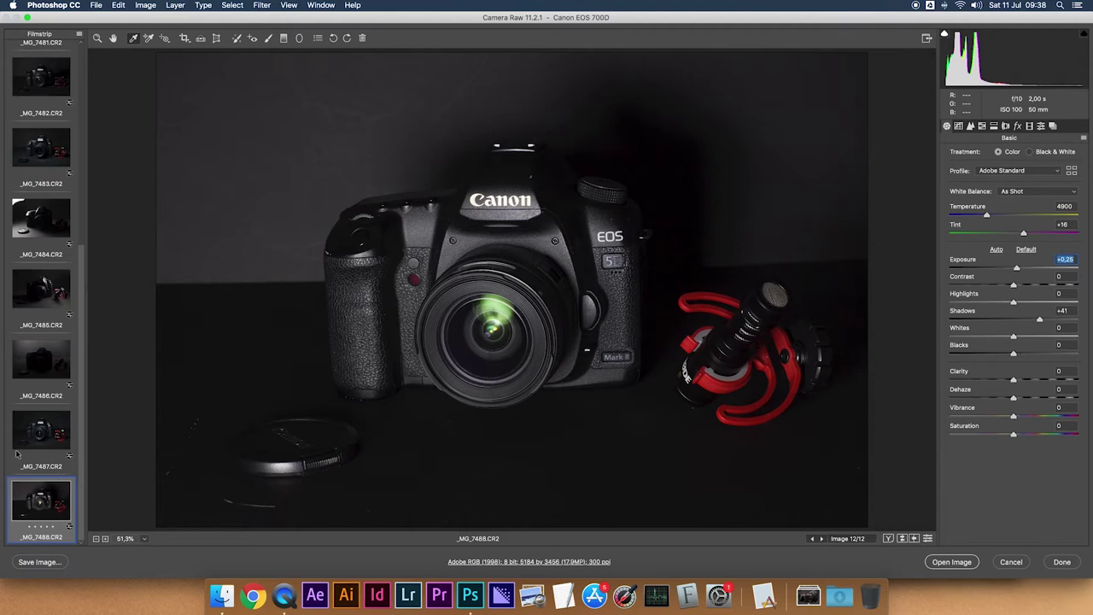
Step: Select all 12 images in the filmstrip and save them as image files
scroll(17, 454, "up", 5)
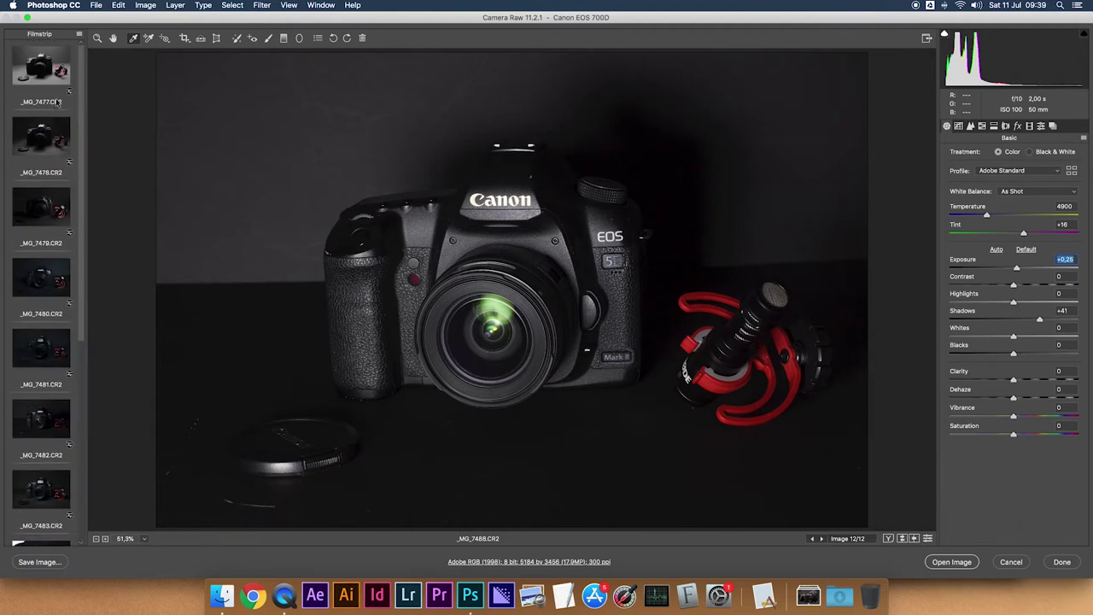
key("super+a")
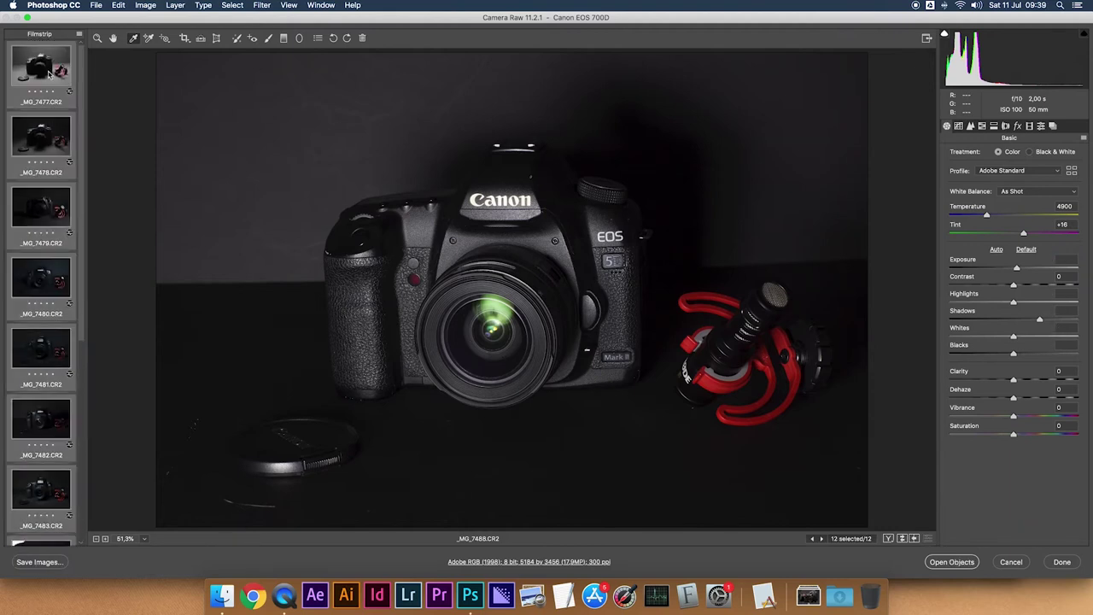
left_click(34, 562)
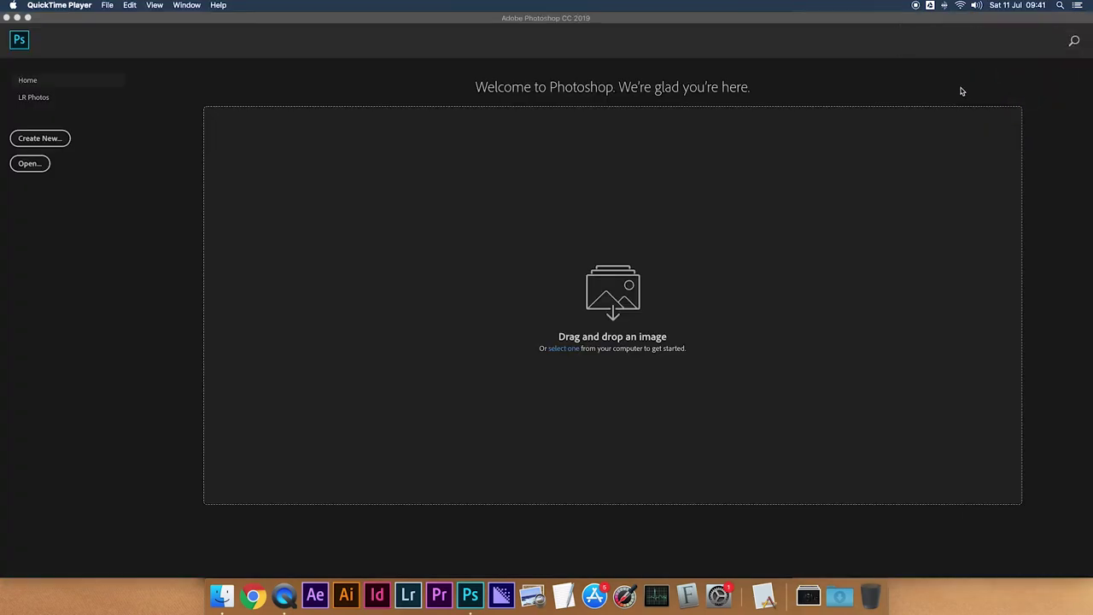
Step: Switch to Finder to view the saved JPG files in the 00 Guard folder
left_click(962, 92)
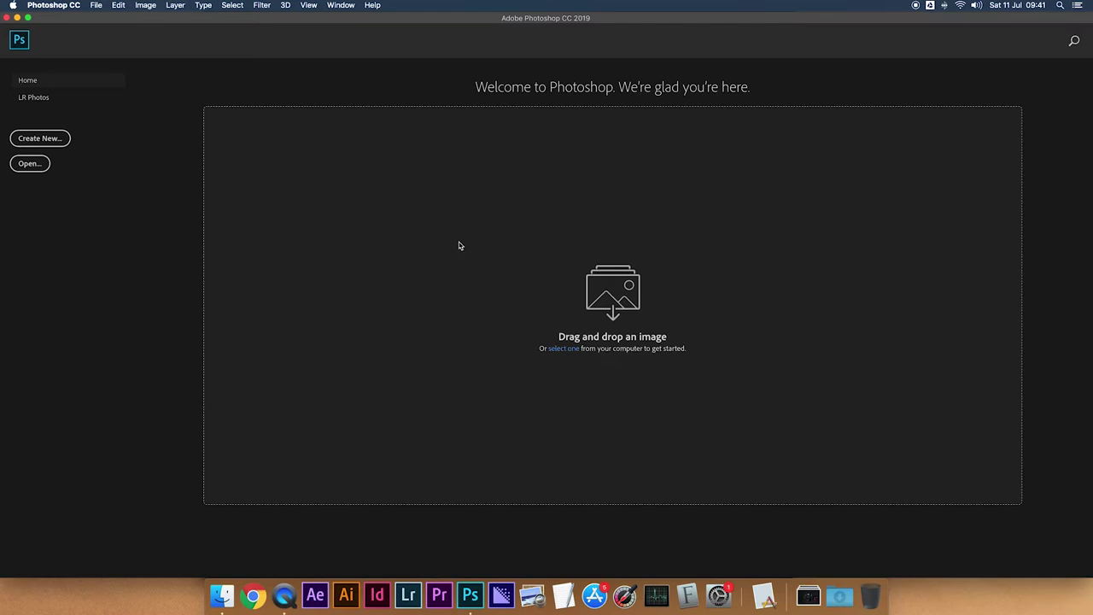
left_click(221, 595)
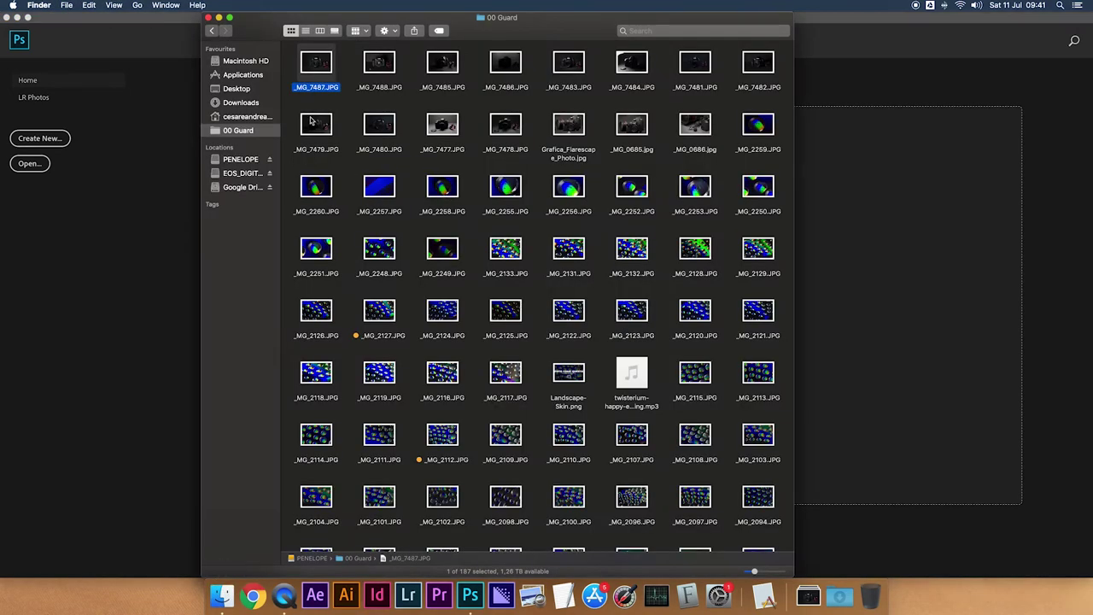
Step: Open _MG_7487.JPG in Photoshop and place the other eleven camera photos from the 00 Guard folder over it as layers
left_click_drag(316, 66, 471, 596)
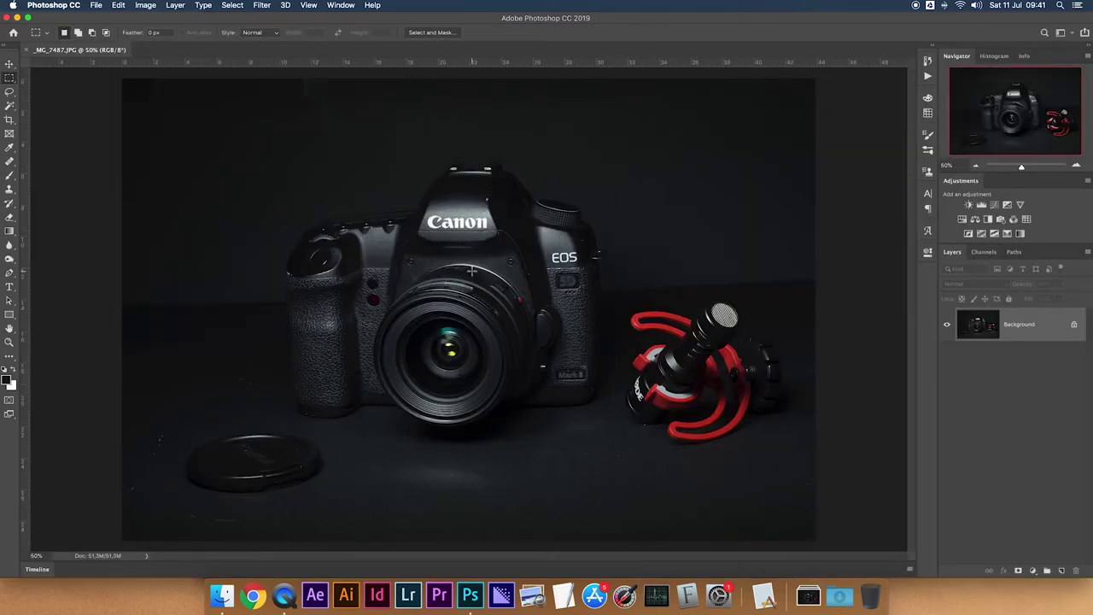
left_click(10, 64)
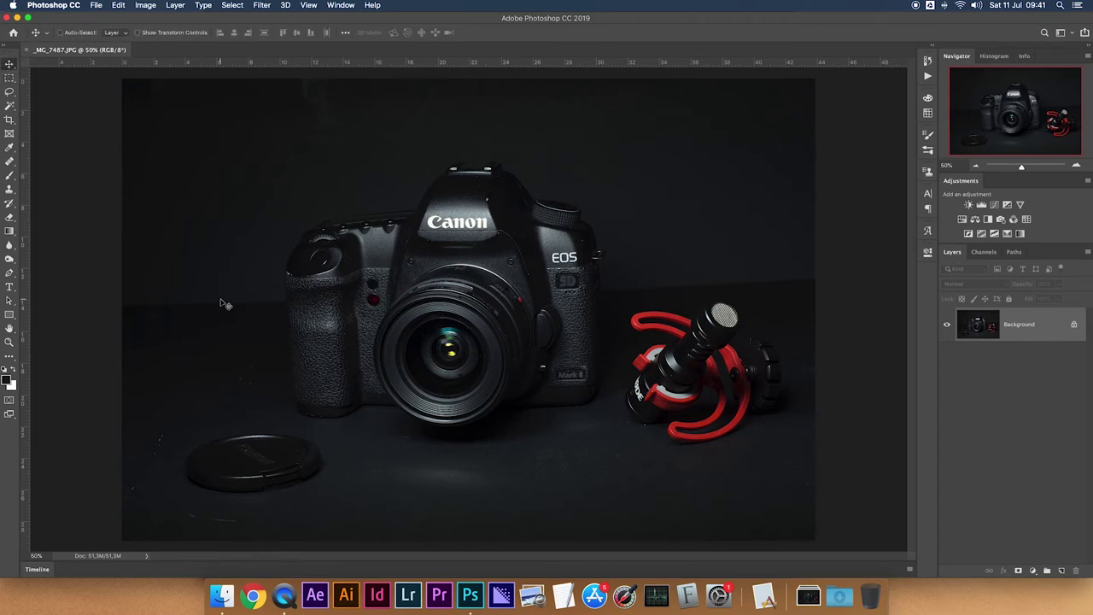
left_click(222, 595)
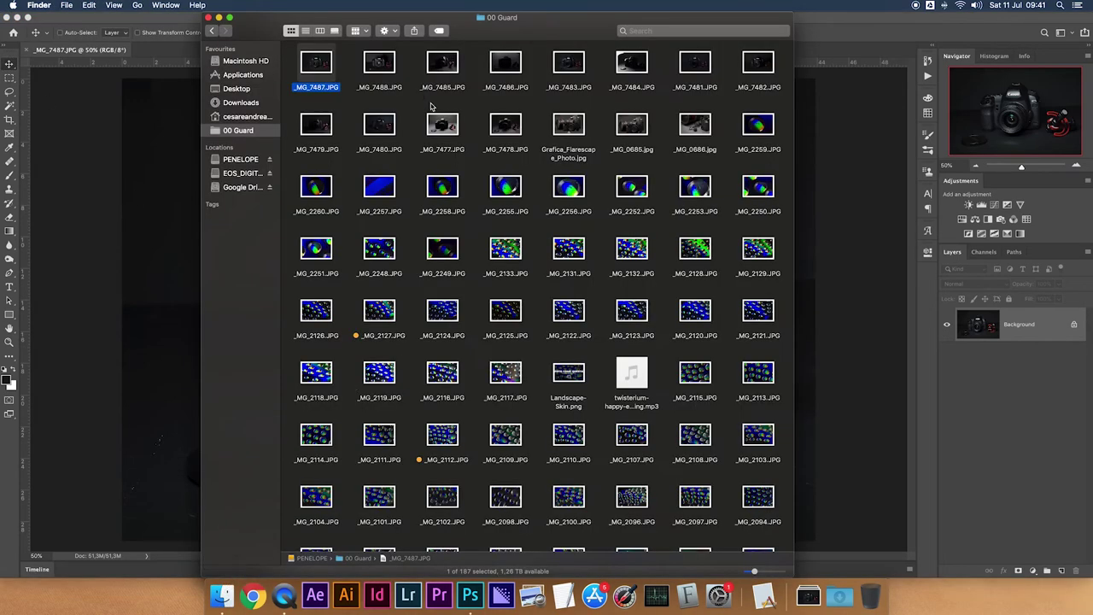
left_click_drag(355, 59, 760, 63)
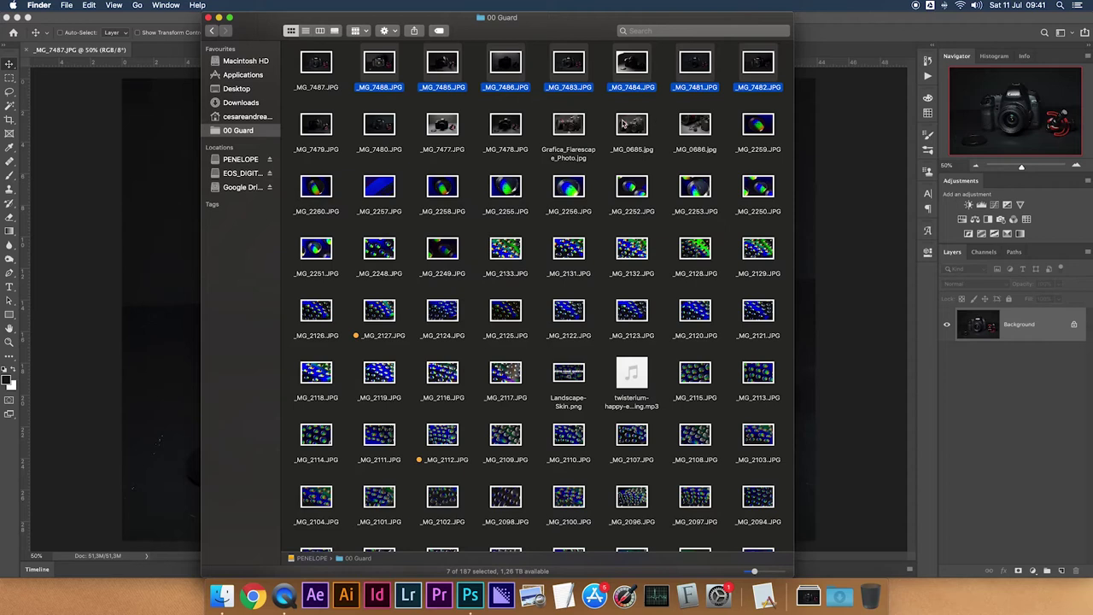
left_click_drag(529, 121, 159, 176)
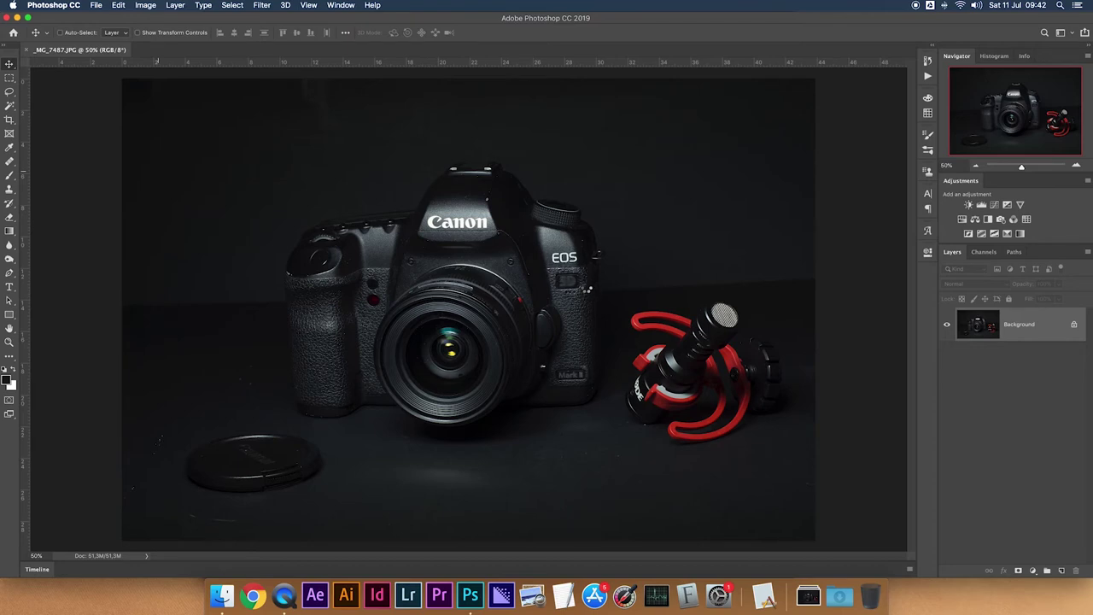
key("super+t")
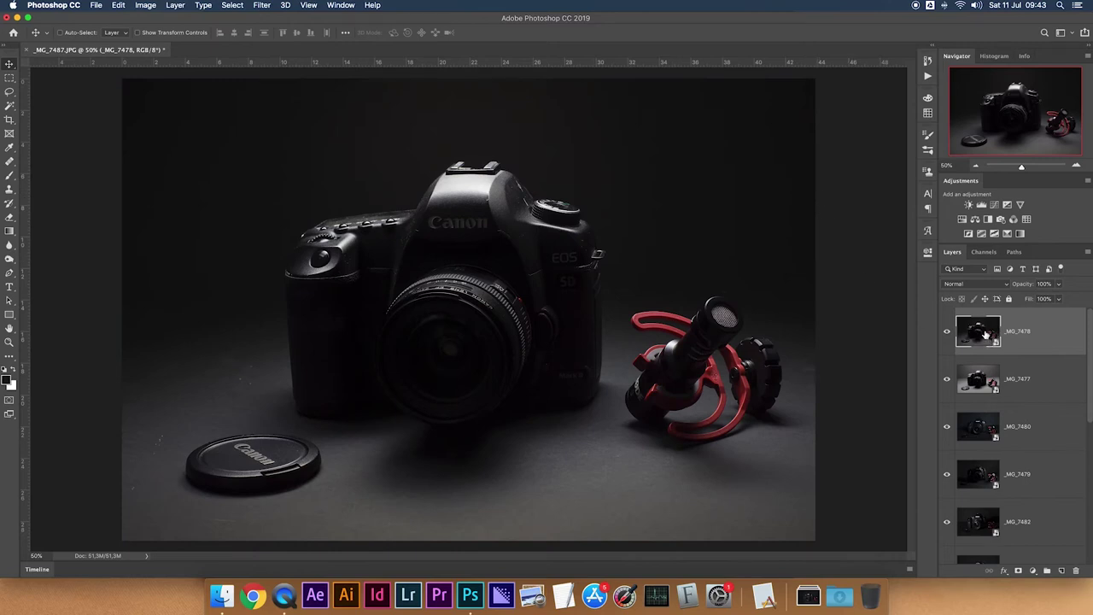
Step: Rasterize all the placed photo layers above the Background and align their centres to the canvas
scroll(1002, 351, "down", 5)
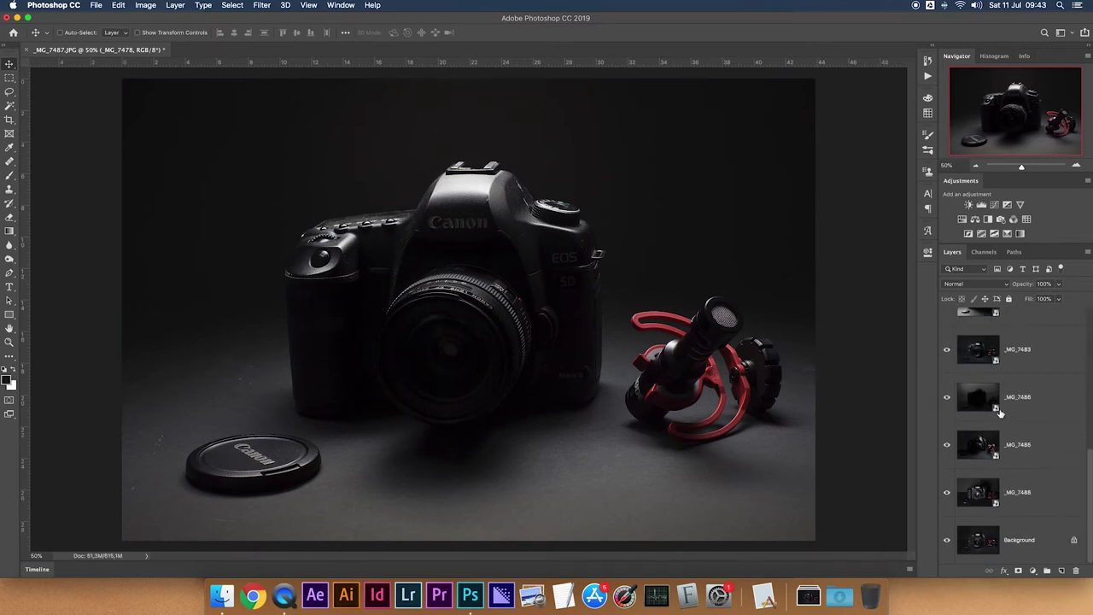
left_click(978, 493, "shift")
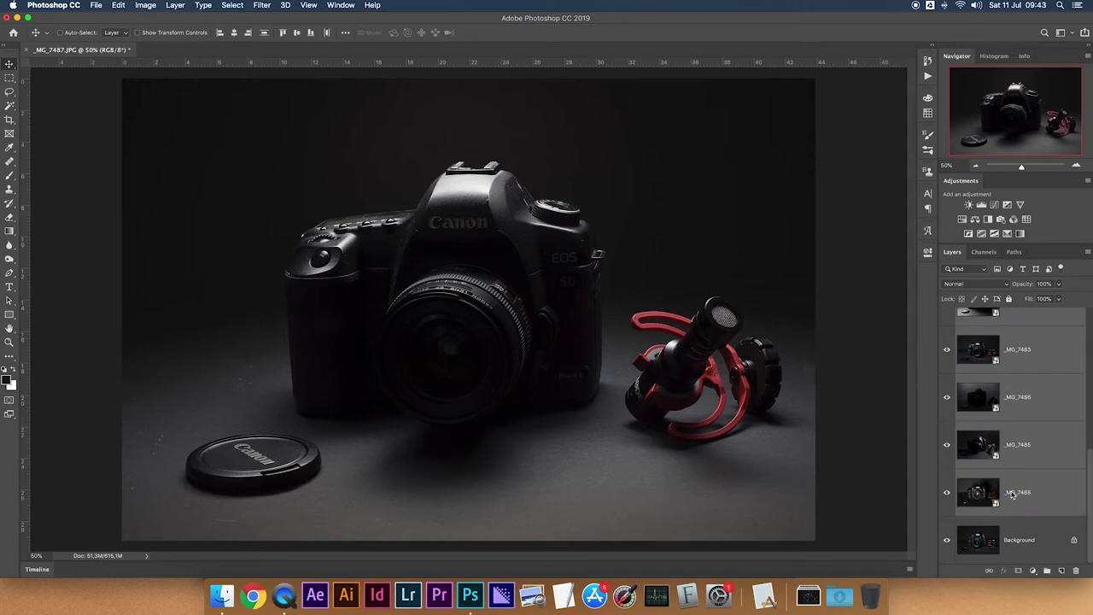
right_click(1012, 493)
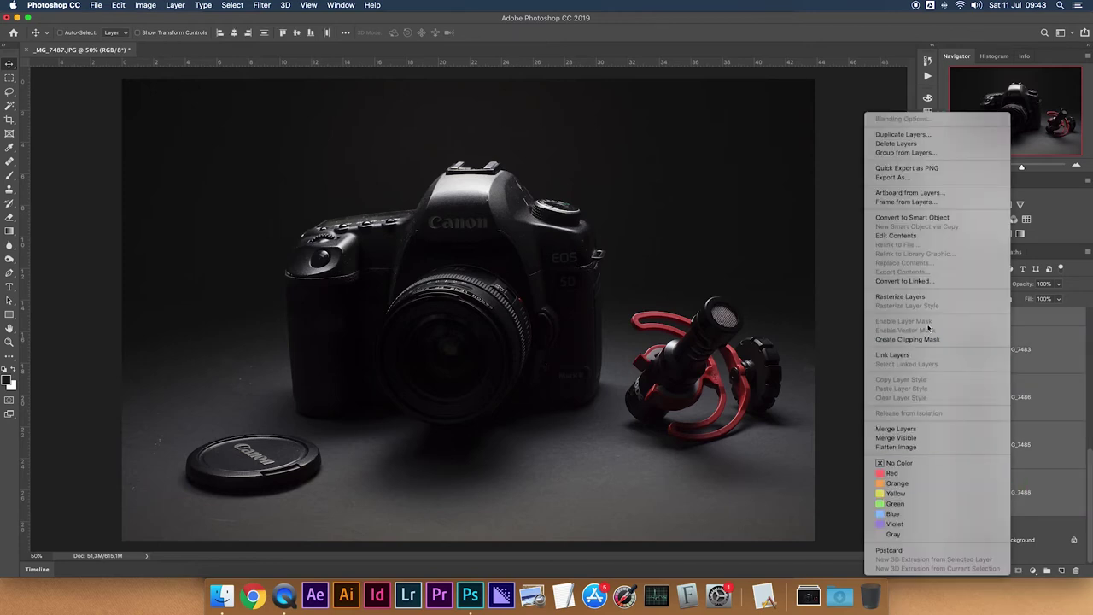
left_click(920, 298)
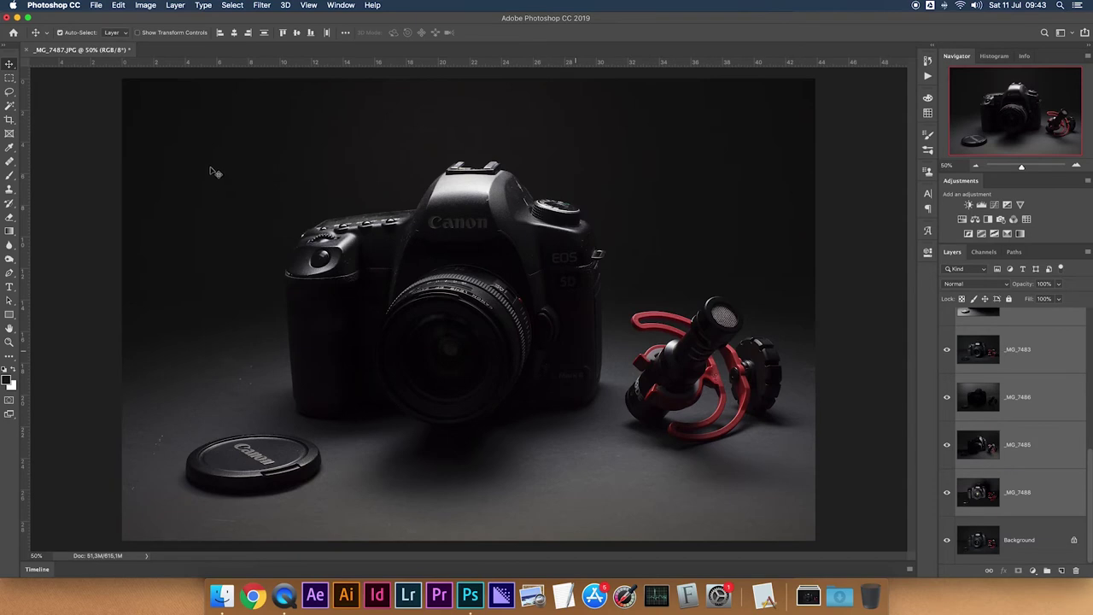
key("super+a")
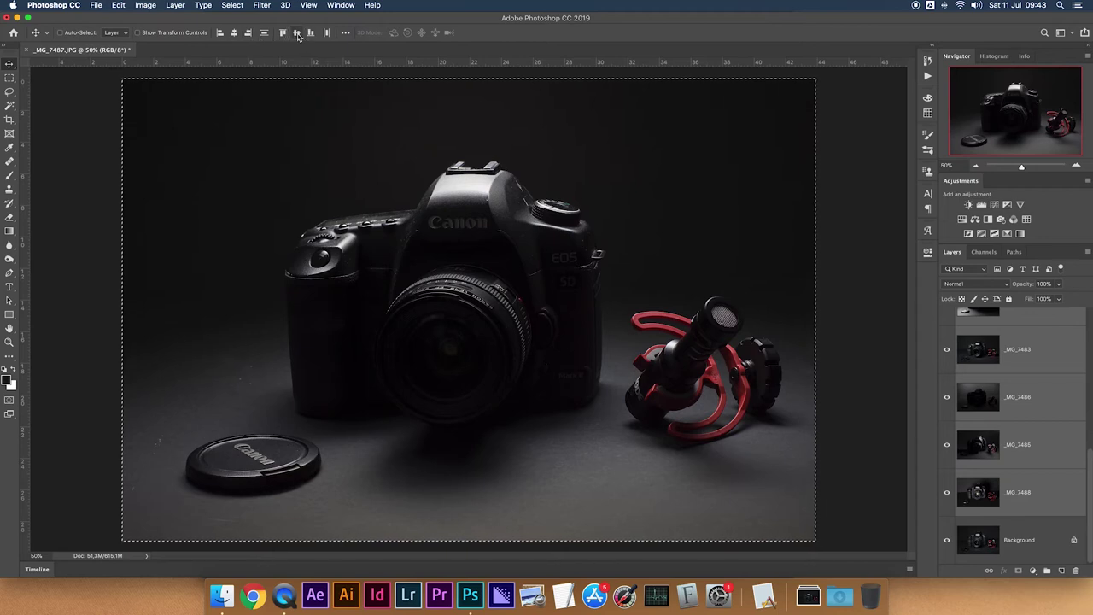
key("super+d")
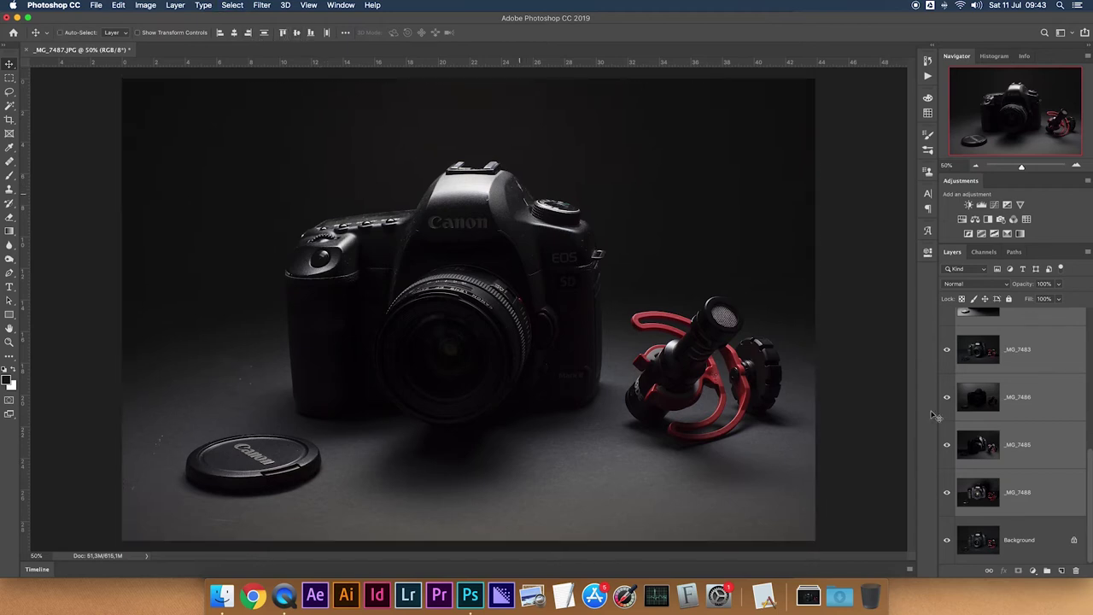
Step: Hide every layer except the Background and switch _MG_7488 on and off to compare its lighting, leaving it visible
left_click(986, 495)
left_click(946, 541, "alt")
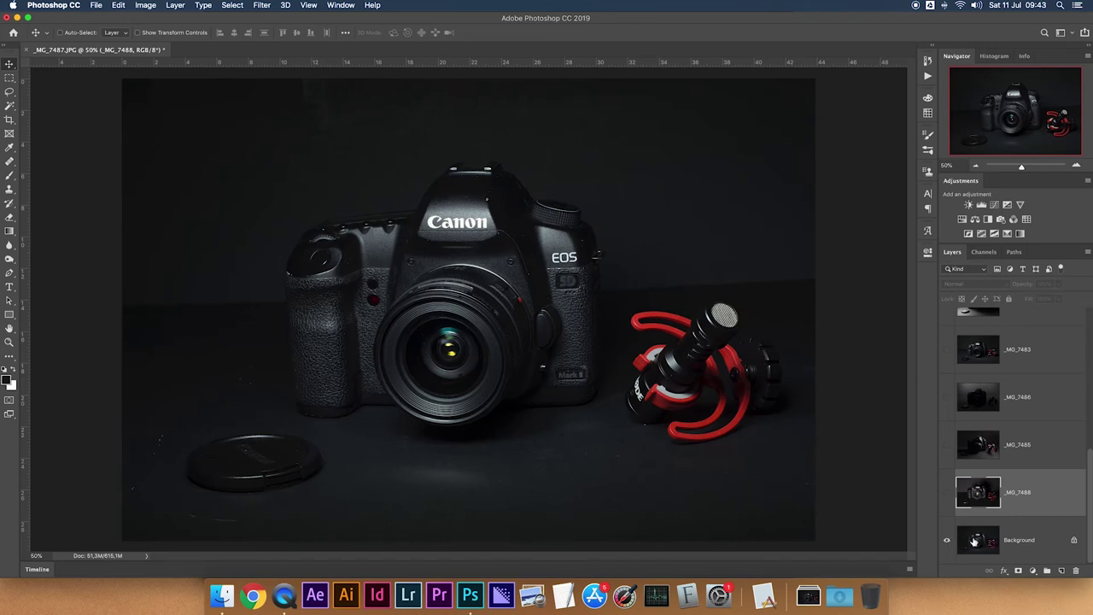
left_click(947, 493)
left_click(947, 493)
left_click(918, 7)
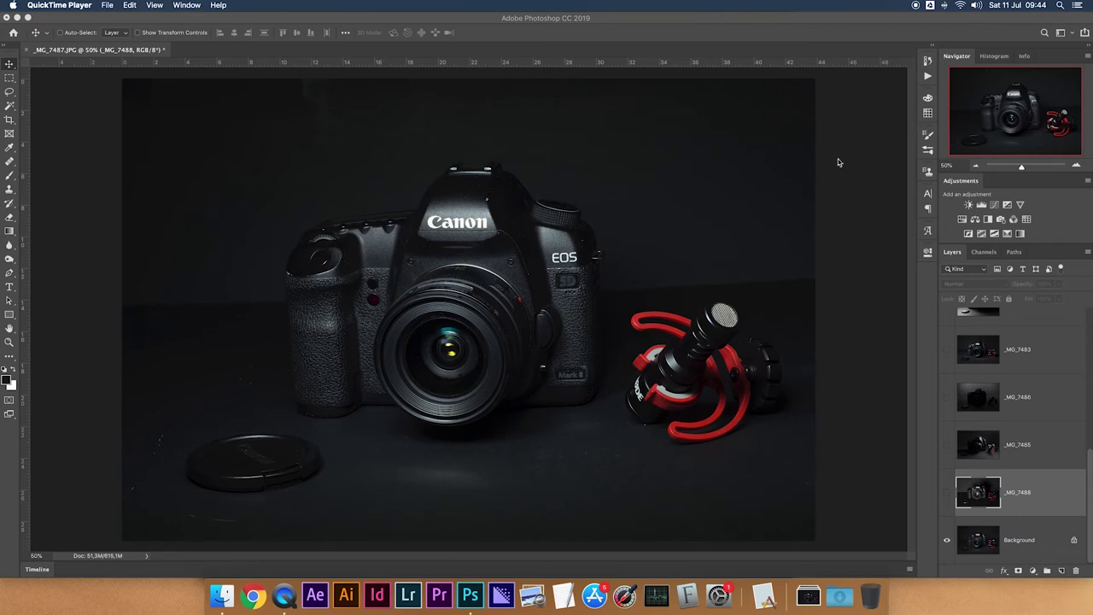
left_click(947, 493)
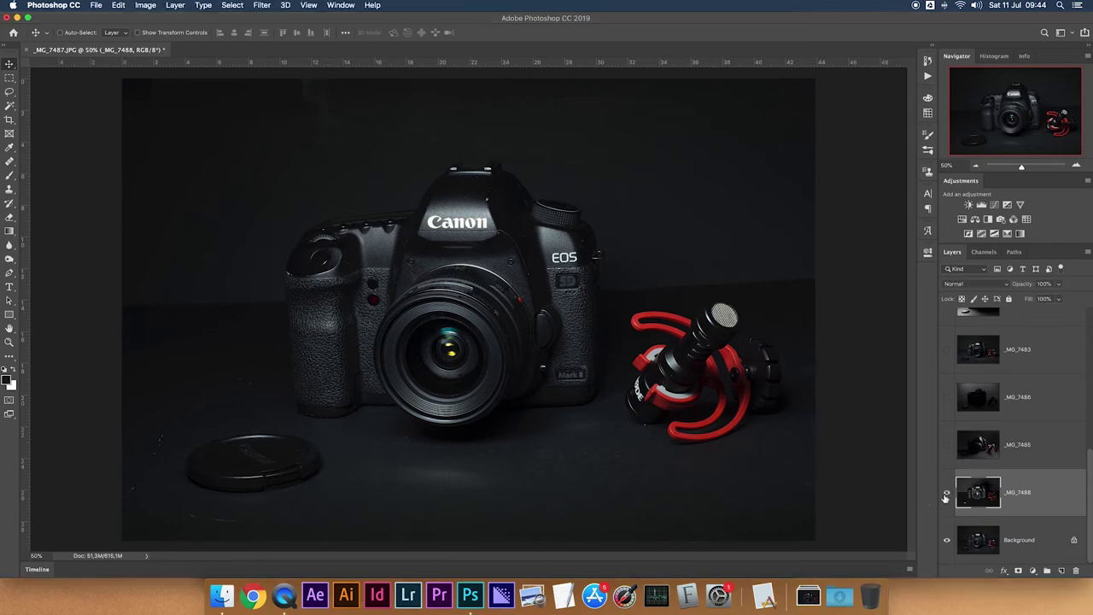
left_click(947, 493)
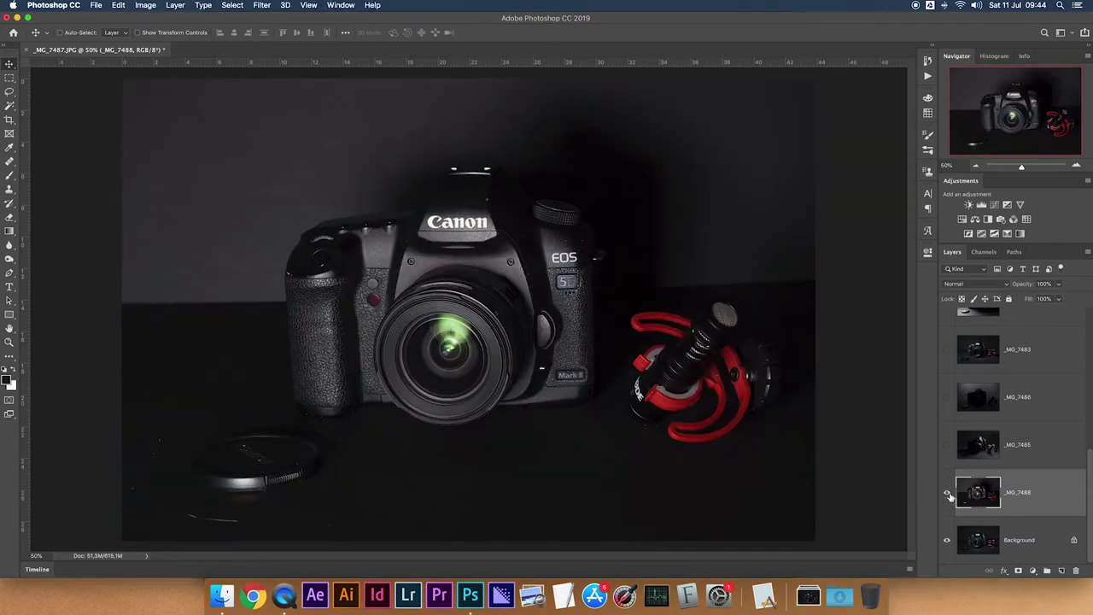
Step: Add an inverted black layer mask to _MG_7488 and compare the image with the mask disabled and enabled
left_click(1019, 571)
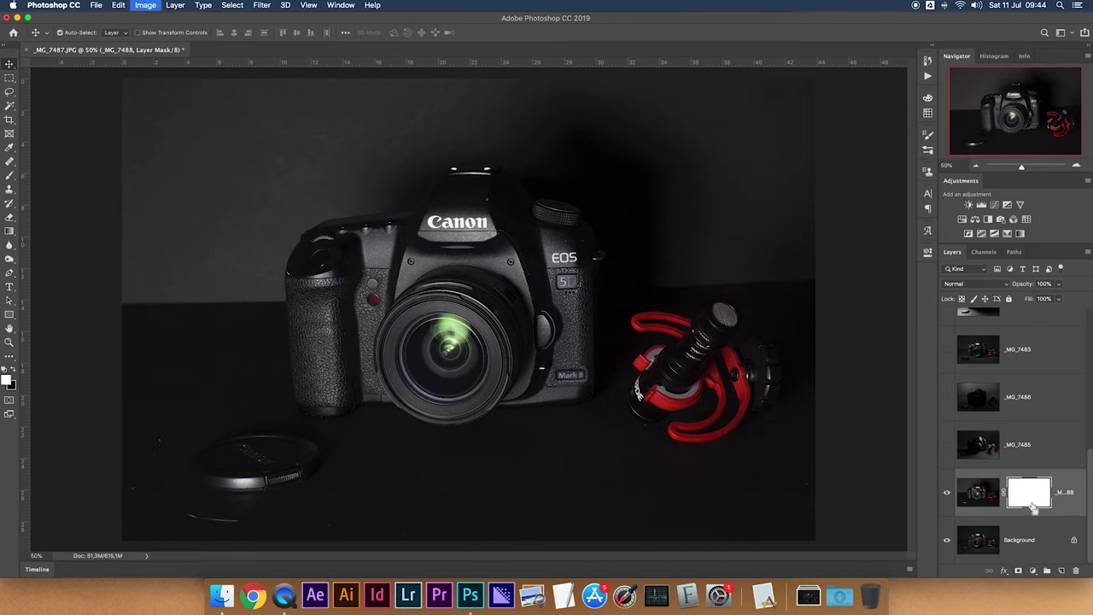
key("super+i")
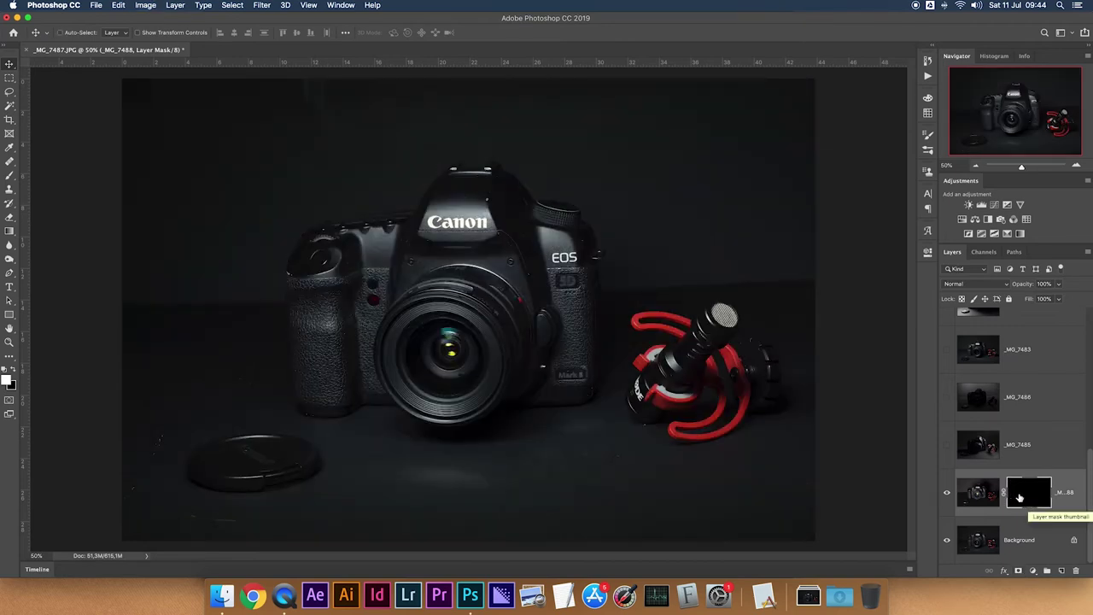
left_click(1018, 497, "shift")
left_click(1018, 497, "shift")
left_click(1019, 496, "shift")
left_click(1018, 496, "shift")
left_click(1021, 495, "shift")
left_click(1021, 496, "shift")
Step: With a white brush at 20% flow, paint the _MG_7488 mask over the lens glass to reveal its green reflection
key("b")
left_click_drag(686, 390, 703, 389)
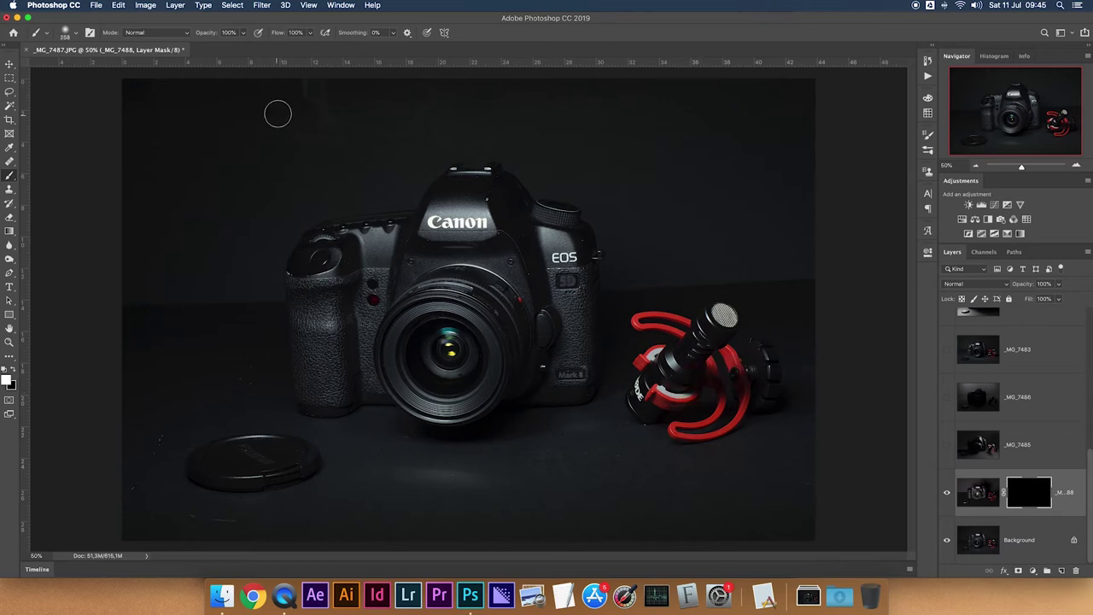
left_click(290, 33)
left_click(1025, 495, "shift")
left_click(1025, 496, "shift")
mouse_move(423, 342)
left_mouse_down()
mouse_move(456, 339)
mouse_move(452, 370)
mouse_move(423, 351)
mouse_move(470, 335)
mouse_move(455, 378)
mouse_move(422, 344)
mouse_move(456, 343)
mouse_move(429, 378)
mouse_move(481, 370)
mouse_move(454, 332)
mouse_move(428, 361)
left_mouse_up()
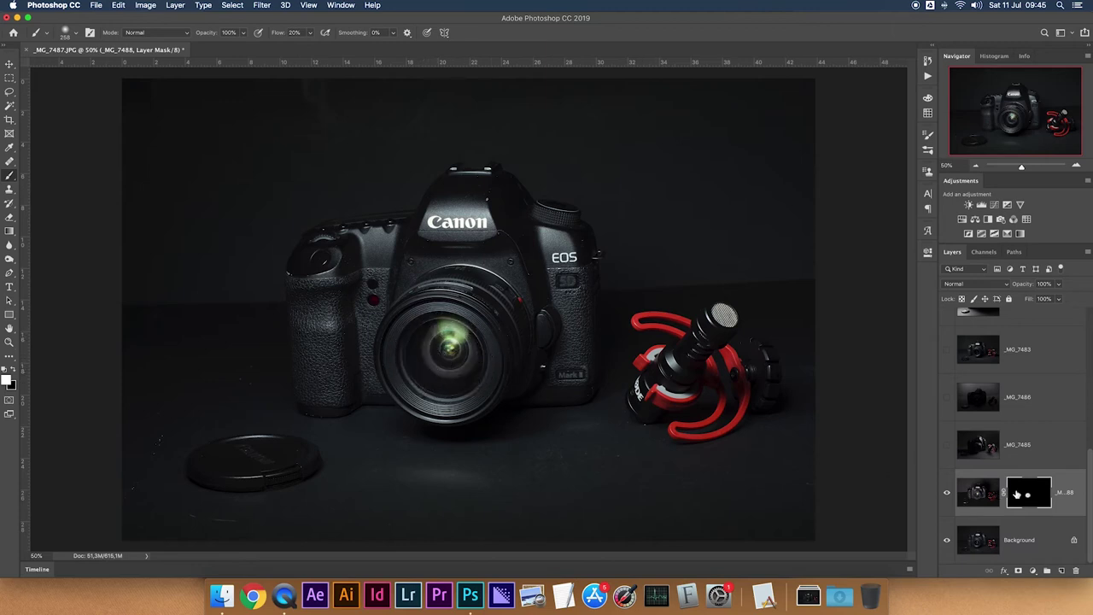
Step: Paint the _MG_7488 mask over the lens cap to reveal its lit rim, comparing with the mask disabled
left_click(1025, 495, "shift")
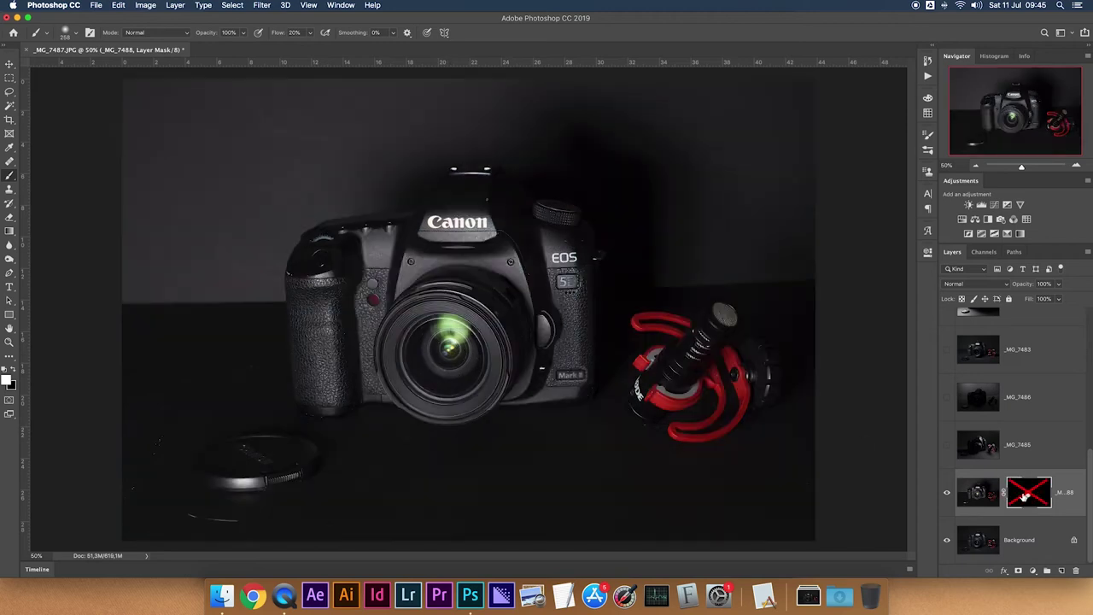
left_click(1024, 495, "shift")
mouse_move(247, 459)
left_mouse_down()
mouse_move(261, 481)
mouse_move(196, 473)
mouse_move(251, 483)
mouse_move(293, 463)
mouse_move(256, 475)
mouse_move(299, 476)
left_mouse_up()
left_click(1043, 496, "shift")
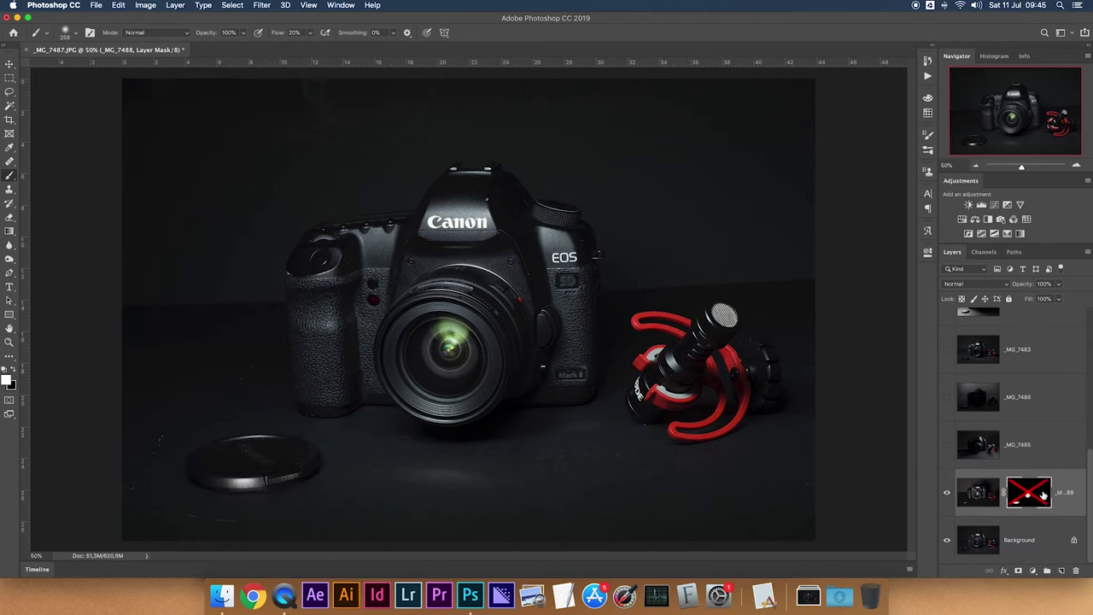
left_click(1043, 495, "shift")
Step: Paint the _MG_7488 mask over the round black knob behind the microphone and compare against the unmasked layer
left_click(1036, 494, "shift")
left_click(1035, 494, "shift")
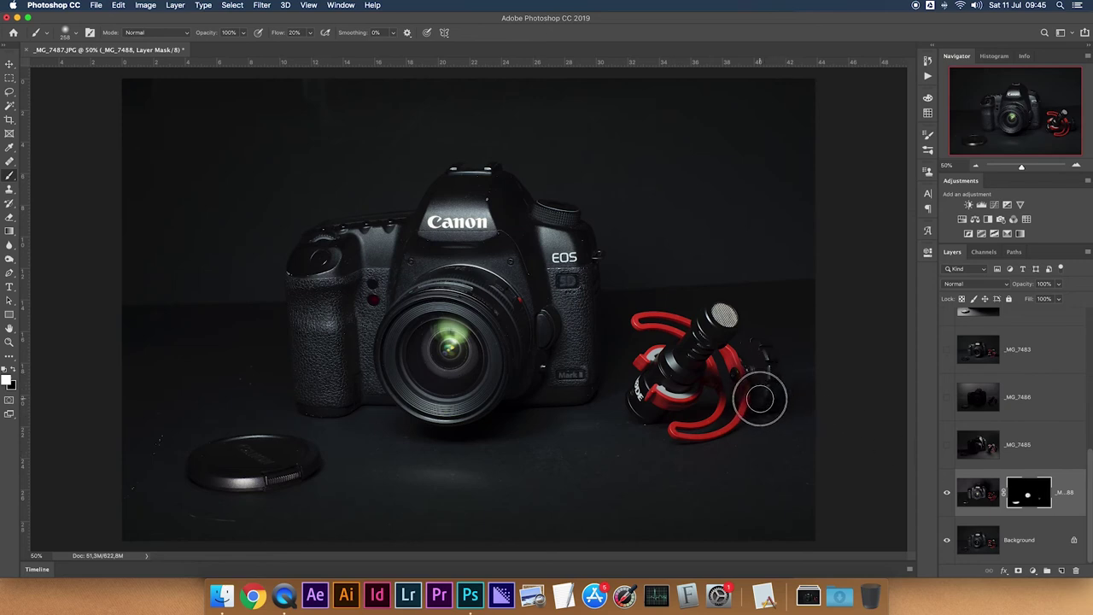
mouse_move(764, 377)
left_mouse_down()
mouse_move(757, 390)
mouse_move(771, 367)
mouse_move(761, 390)
mouse_move(759, 363)
mouse_move(759, 390)
left_mouse_up()
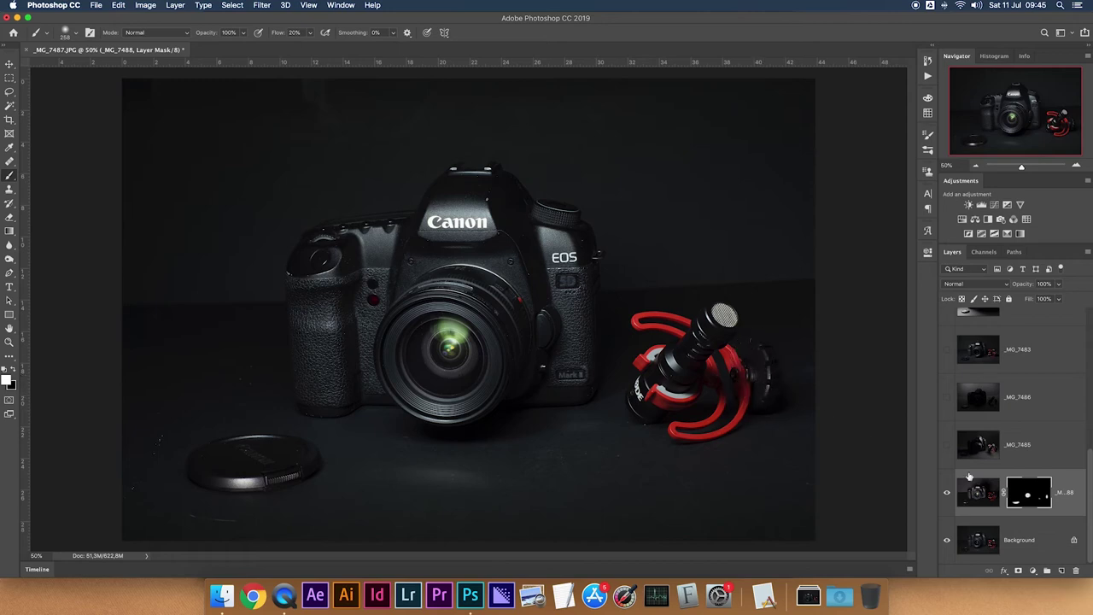
left_click(1031, 492, "shift")
left_click(1032, 491, "shift")
Step: Paint the _MG_7488 mask along the lower edge of the lens beside the Mark II side of the camera
key("bracketright")
key("bracketright")
mouse_move(532, 370)
left_mouse_down()
mouse_move(530, 360)
mouse_move(527, 377)
mouse_move(537, 373)
mouse_move(512, 402)
mouse_move(580, 394)
mouse_move(555, 389)
mouse_move(553, 362)
mouse_move(545, 384)
mouse_move(580, 385)
mouse_move(504, 403)
left_mouse_up()
left_click(1028, 495, "shift")
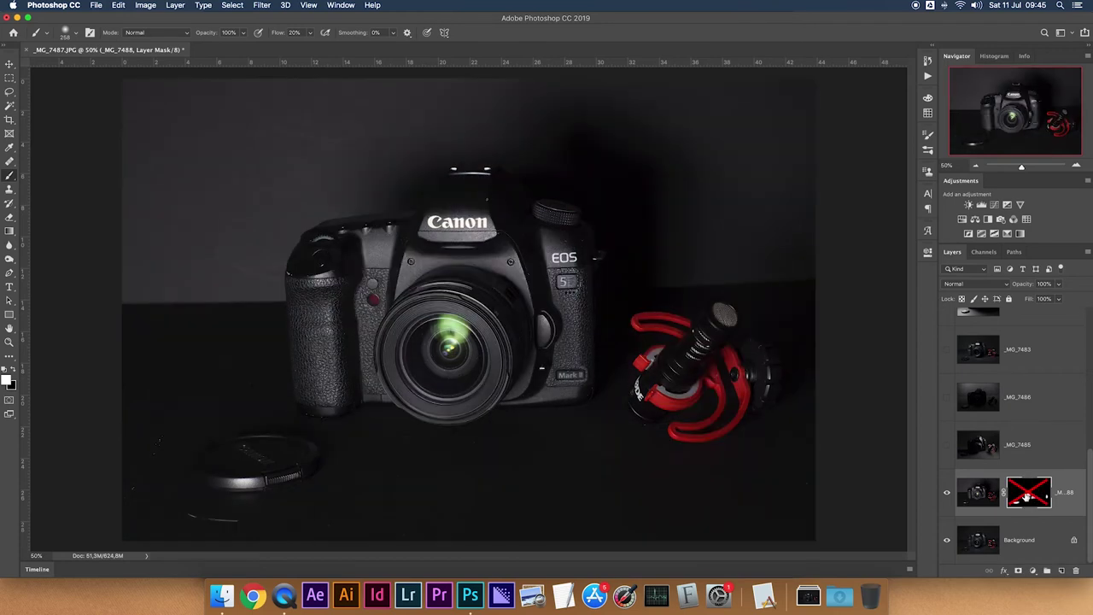
left_click(1029, 495, "shift")
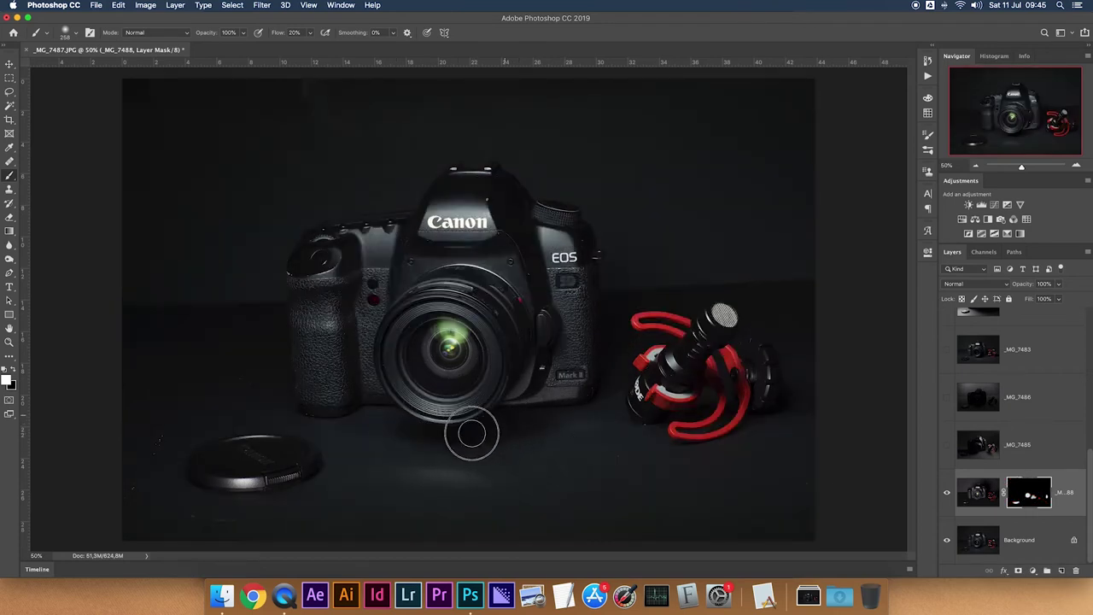
Step: Try painting the _MG_7488 mask over the surface beneath the lens, undo the stroke, and compare the mask off and on
mouse_move(400, 430)
left_mouse_down()
mouse_move(531, 427)
mouse_move(415, 429)
mouse_move(580, 451)
mouse_move(617, 486)
left_mouse_up()
key("super+z")
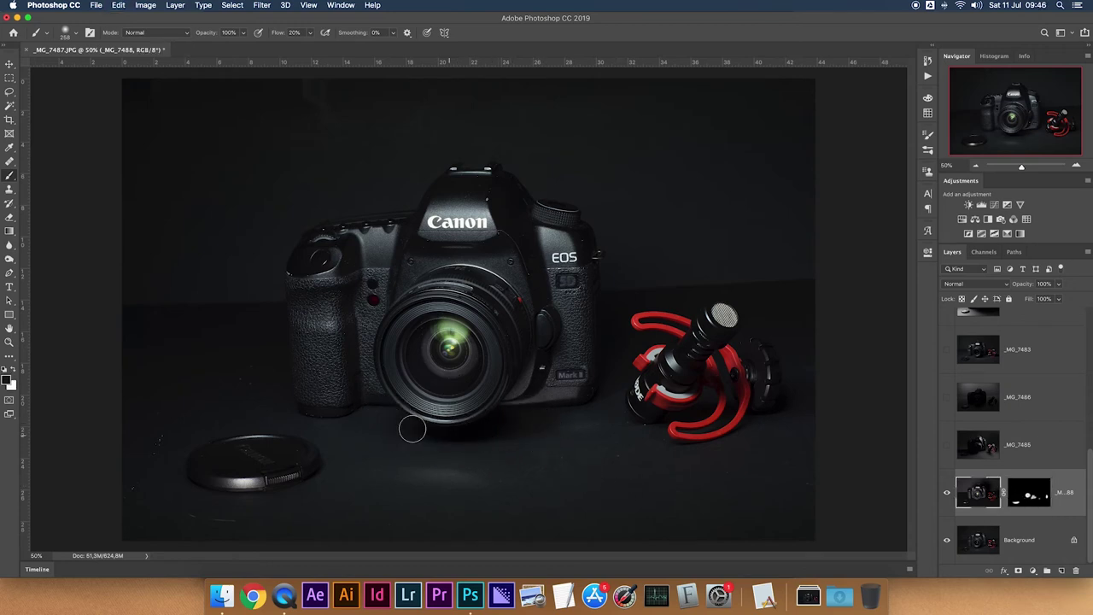
left_click(1036, 494, "shift")
left_click(1036, 495, "shift")
left_click(1040, 489, "shift")
left_click(1038, 490, "shift")
Step: Show the _MG_7485 layer, compare its lighting, and add an inverted black layer mask to it
left_click(980, 450)
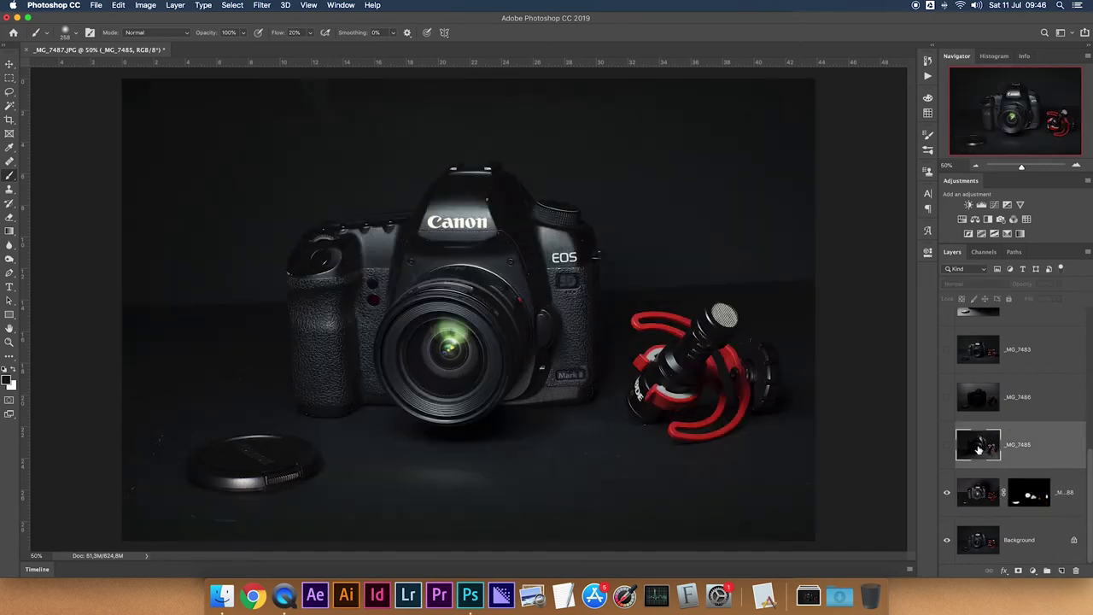
left_click(946, 446)
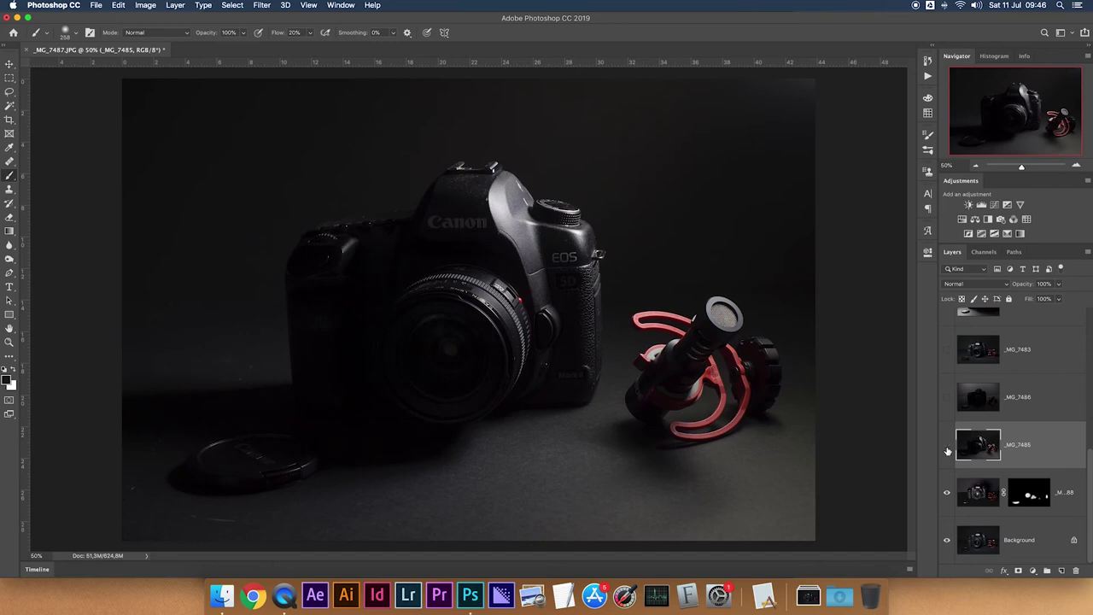
left_click(946, 451)
left_click(947, 451)
left_click(1017, 570)
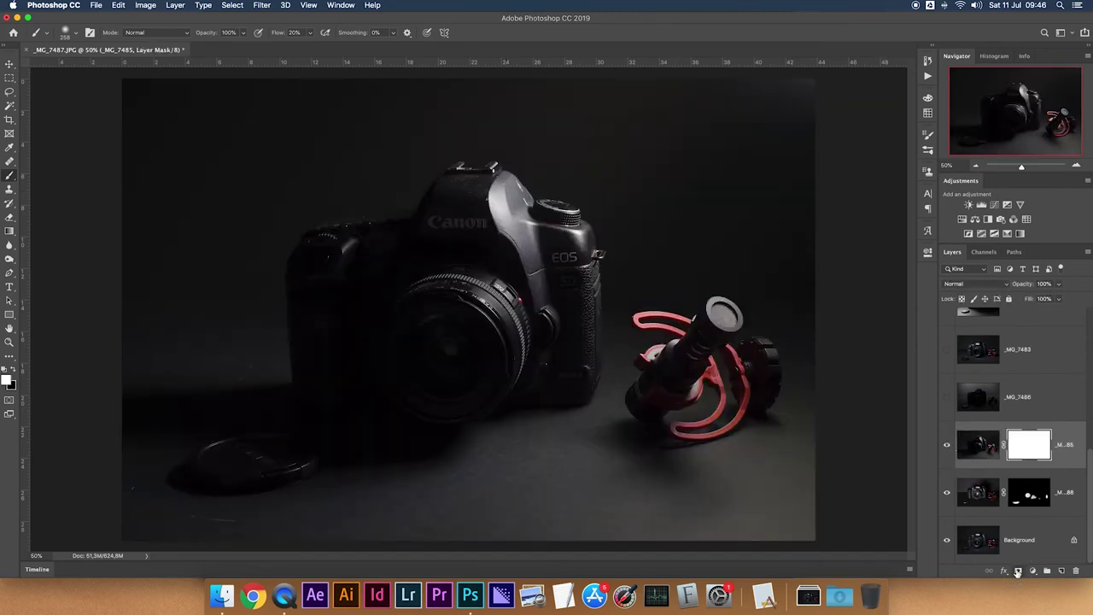
key("super+i")
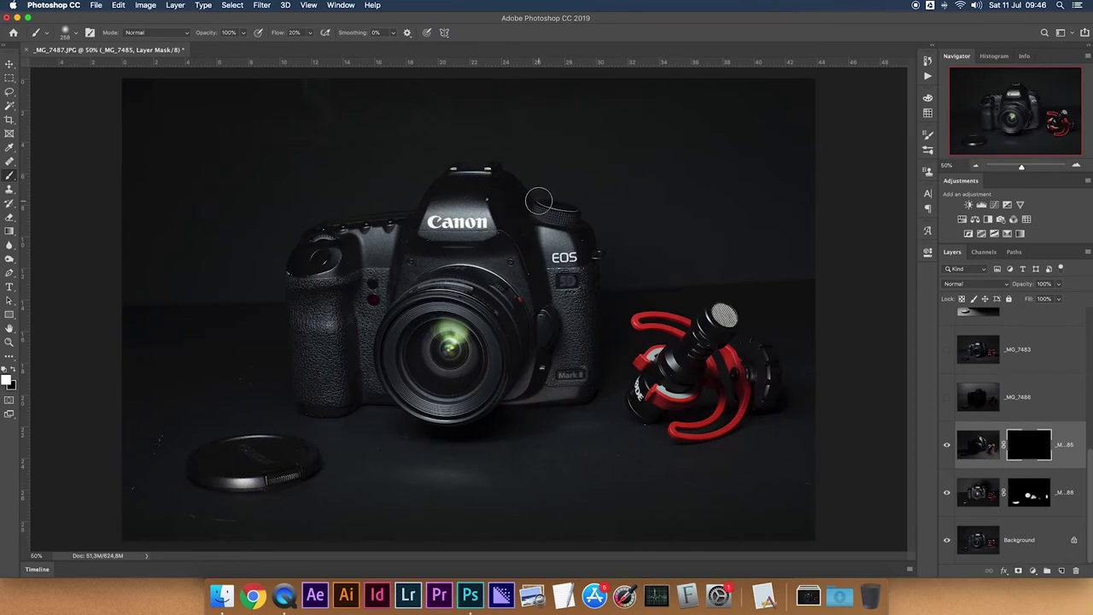
Step: Paint white on the _MG_7485 mask over the camera's shoulder between the Canon and EOS lettering, and compare the layer off and on
mouse_move(500, 205)
left_mouse_down()
mouse_move(505, 178)
mouse_move(491, 188)
mouse_move(501, 183)
mouse_move(543, 296)
mouse_move(517, 195)
mouse_move(566, 214)
mouse_move(593, 251)
mouse_move(593, 367)
mouse_move(593, 256)
mouse_move(558, 214)
mouse_move(495, 176)
mouse_move(538, 286)
left_mouse_up()
left_click(946, 446)
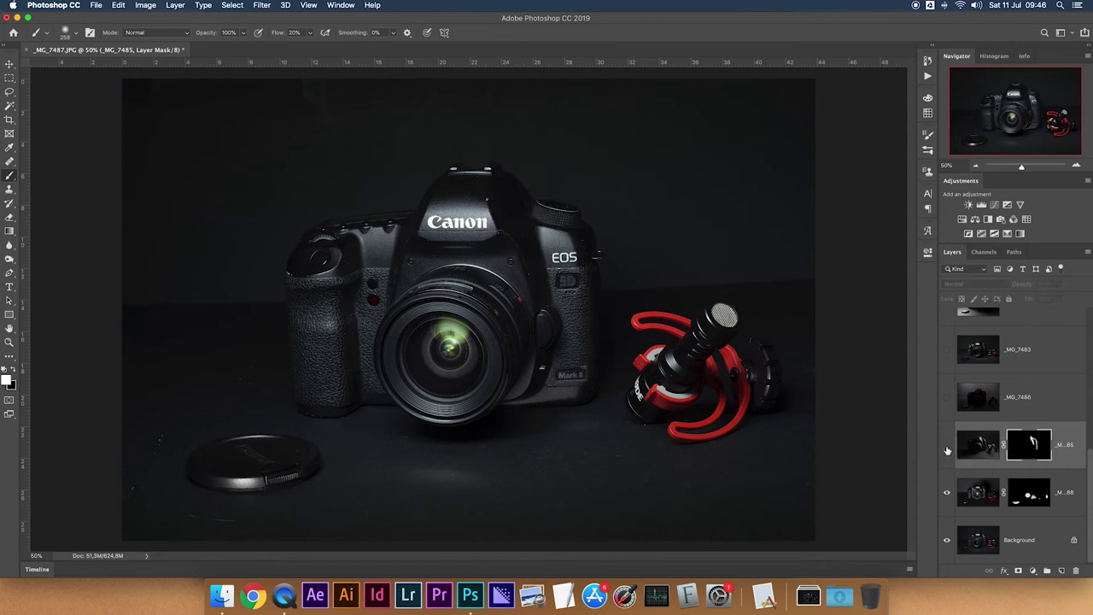
left_click(946, 446)
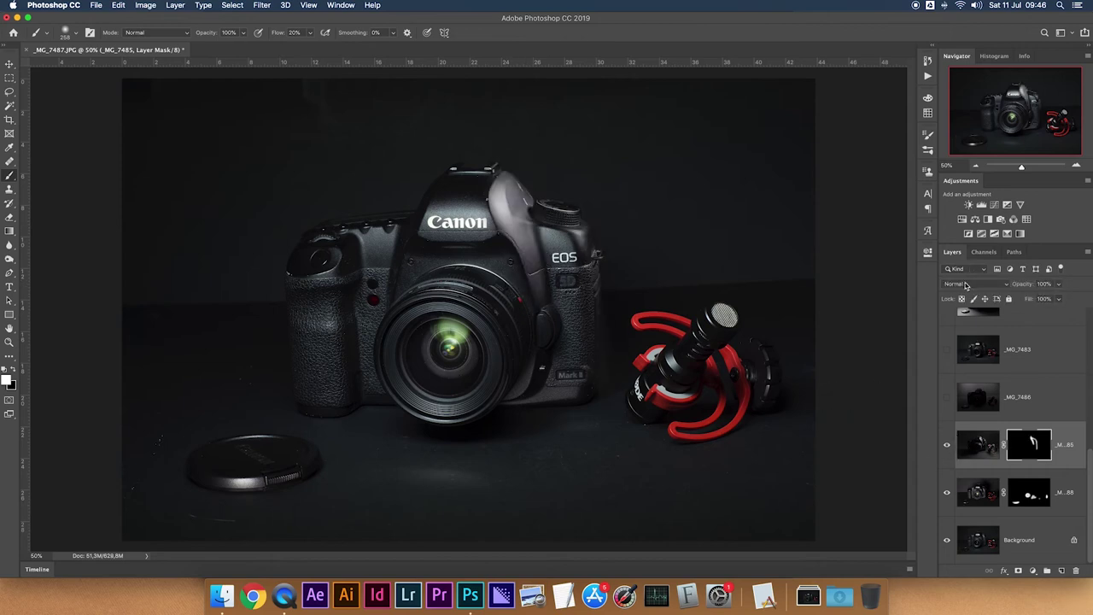
Step: Set the _MG_7485 layer's blend mode to Screen and its opacity to 22%, and compare the layer off and on
left_click(966, 286)
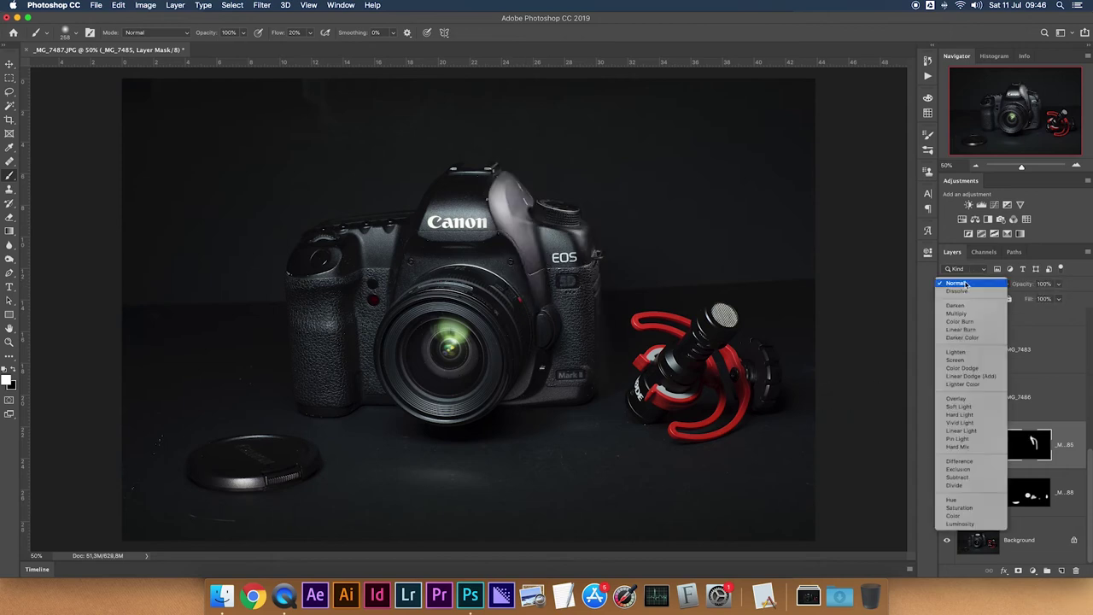
left_click(963, 362)
left_click(1060, 285)
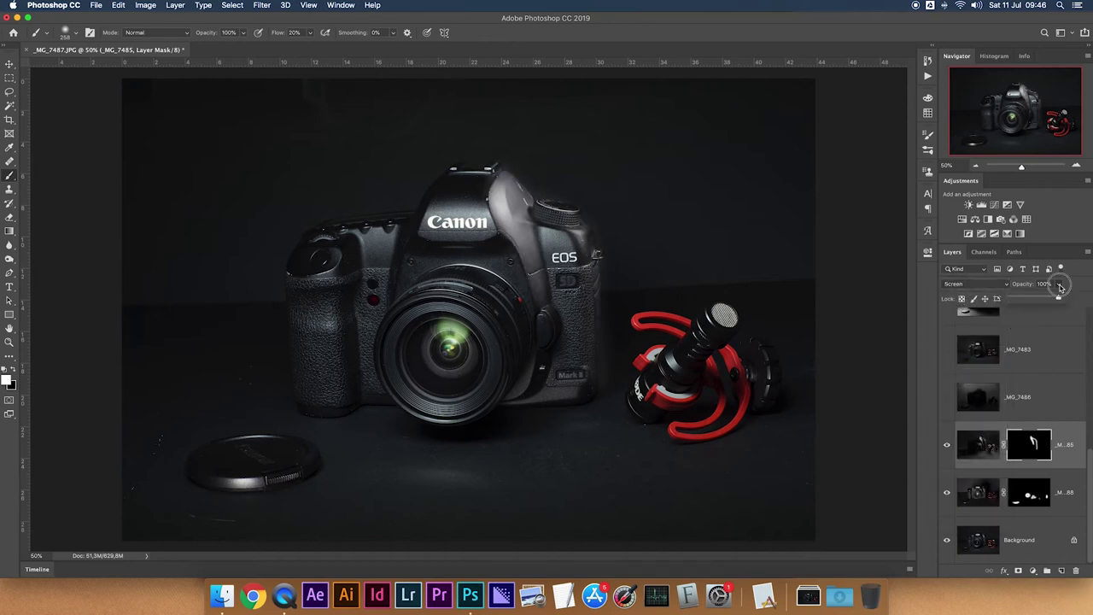
left_click_drag(1060, 303, 1040, 305)
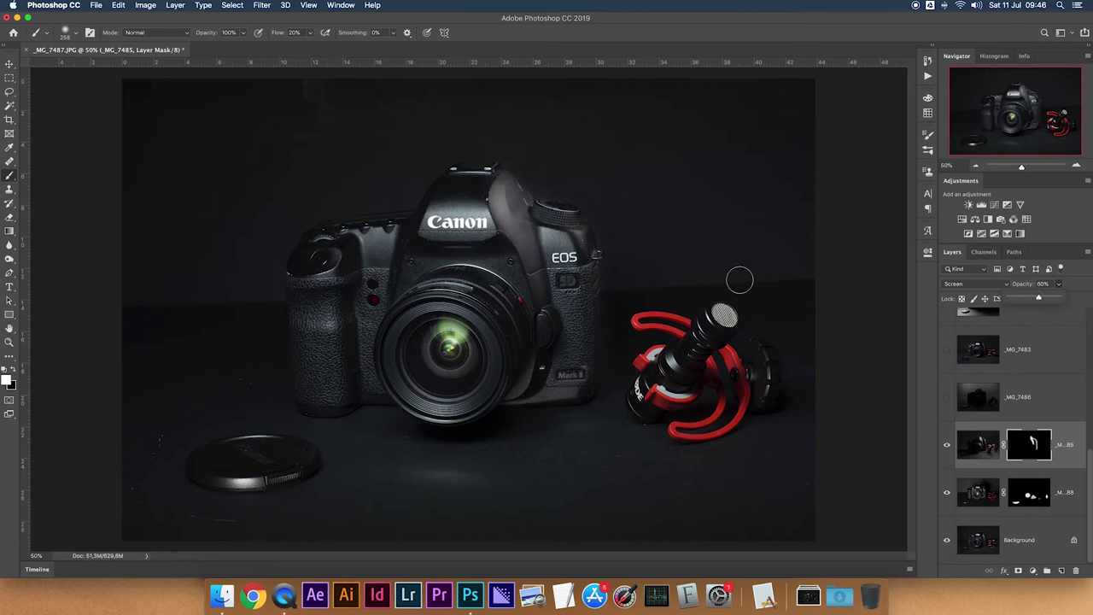
left_click_drag(1040, 302, 1021, 304)
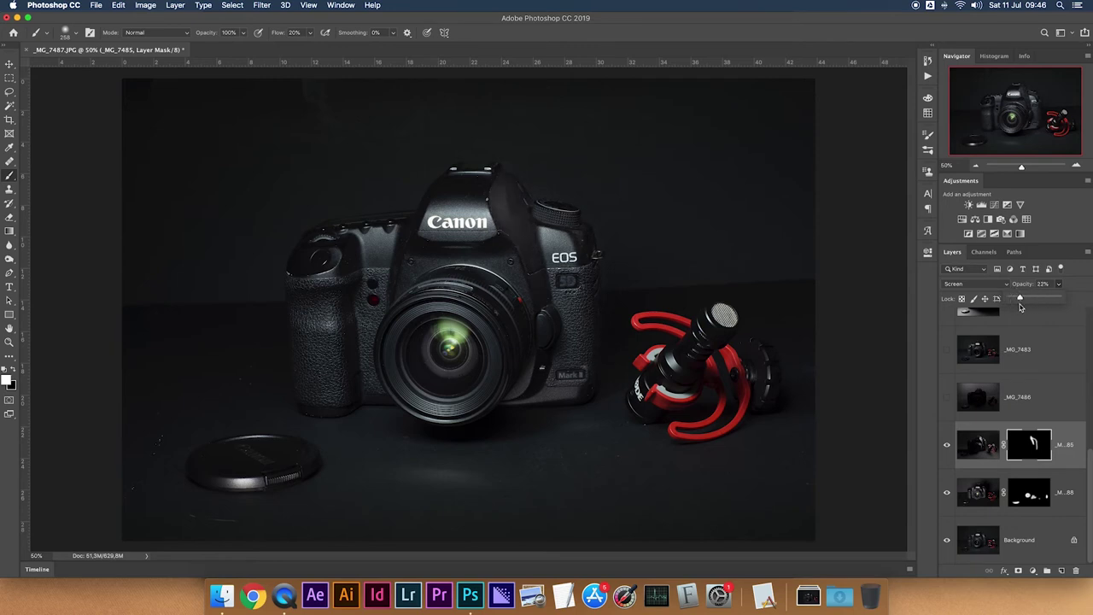
left_click(946, 445)
left_click(945, 445)
Step: Paint white on the _MG_7485 mask over the lens barrel near the red dot, comparing the mask off and on
left_click(1036, 445)
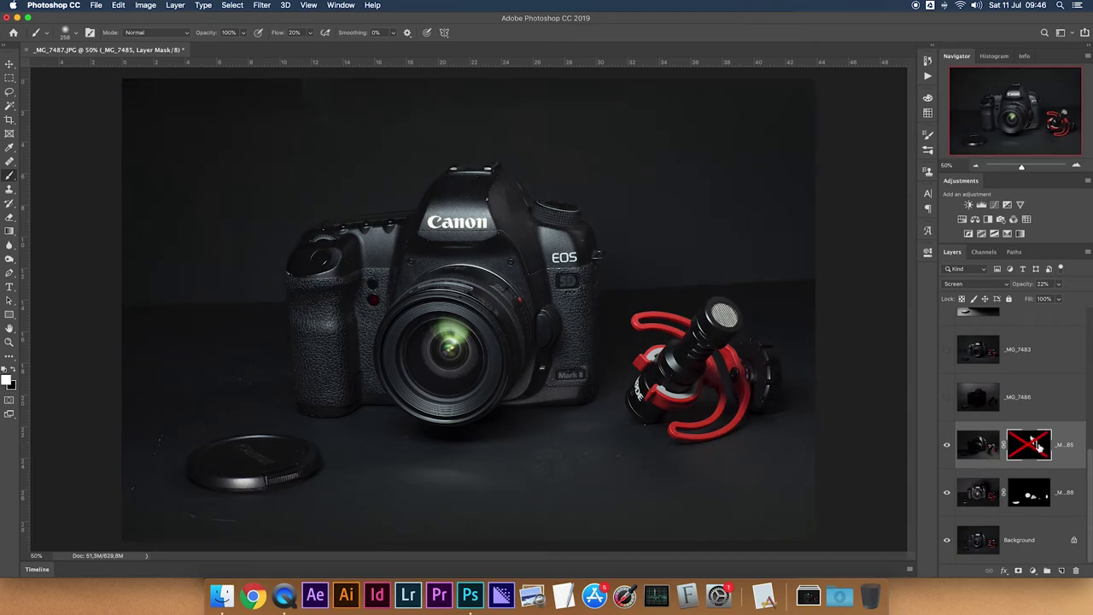
left_click(1038, 444, "shift")
left_click(1038, 445, "shift")
left_click(1038, 445, "shift")
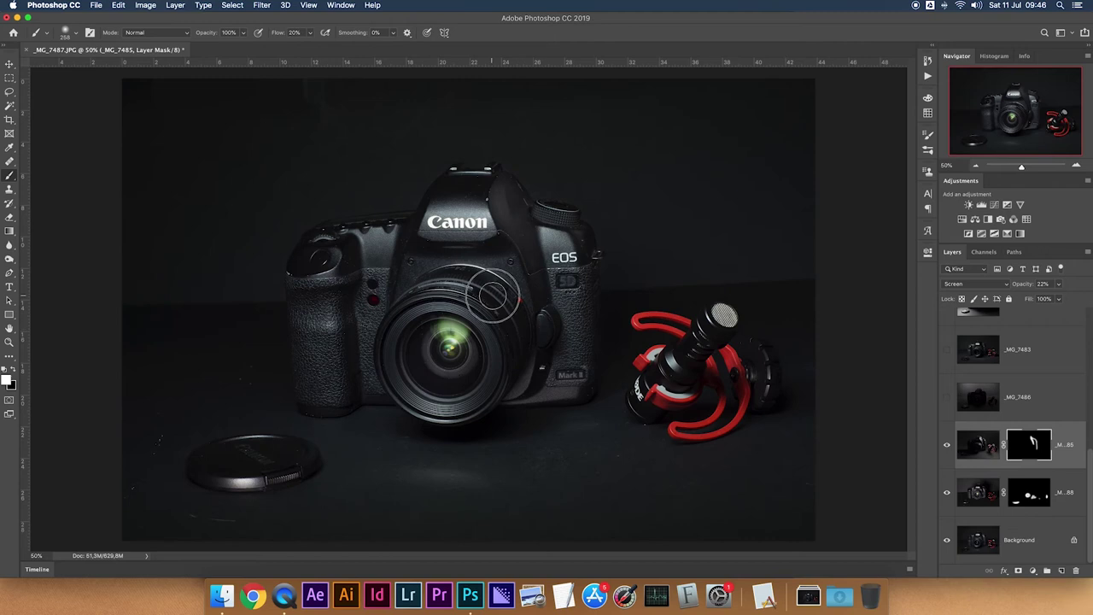
mouse_move(510, 314)
left_mouse_down()
mouse_move(518, 347)
mouse_move(501, 304)
mouse_move(522, 319)
mouse_move(521, 349)
mouse_move(501, 305)
mouse_move(520, 333)
left_mouse_up()
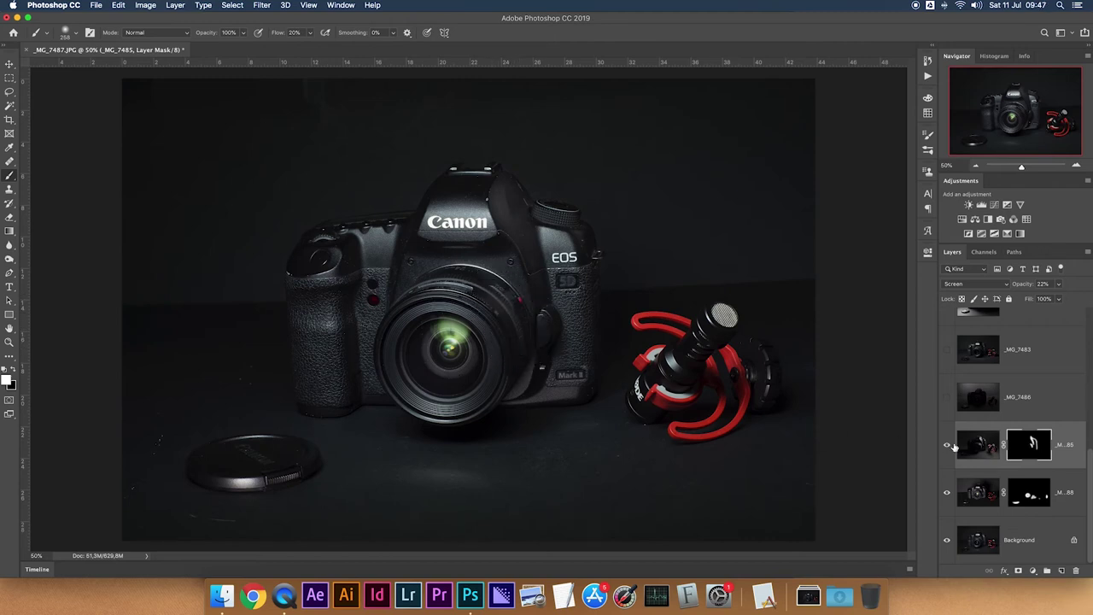
left_click(1030, 444, "shift")
left_click(1030, 445, "shift")
Step: Preview the _MG_7486 and _MG_7483 layers, then leave _MG_7483 visible and add a black layer mask to it
left_click(946, 398)
left_click(946, 399)
left_click(977, 357)
left_click(945, 351)
left_click(946, 351)
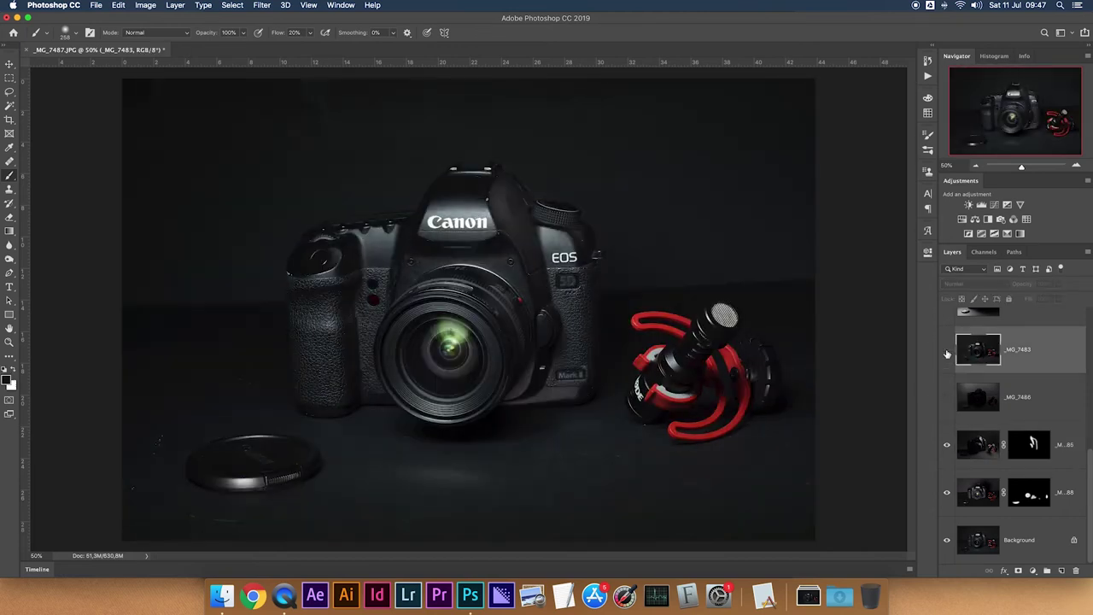
left_click(946, 351)
left_click(1018, 571, "alt")
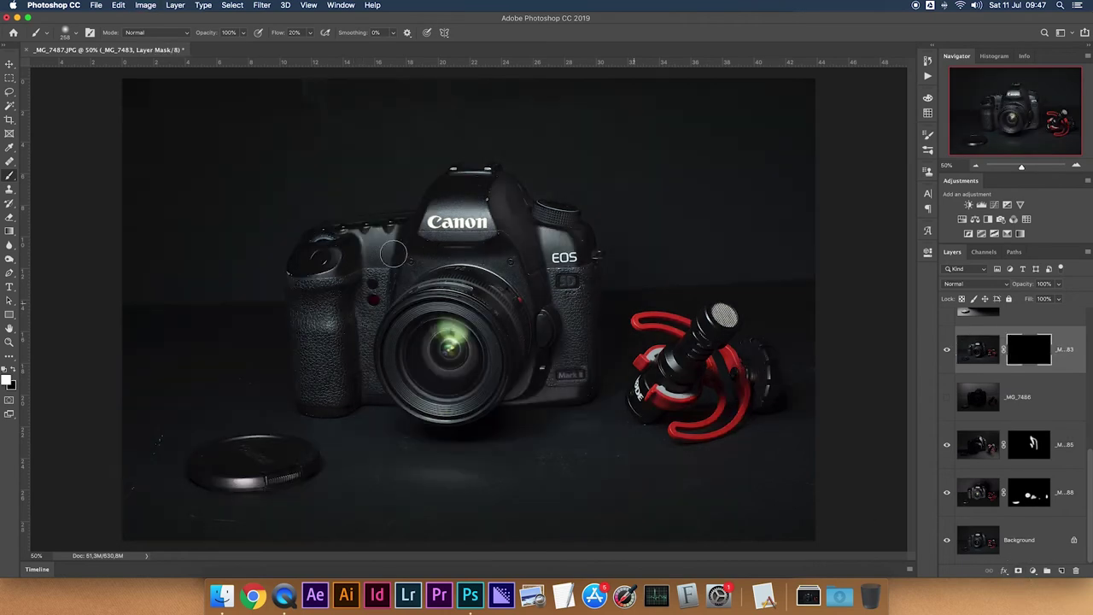
Step: Paint white on the _MG_7483 mask over the shutter button on top of the grip, comparing the mask off and on
mouse_move(300, 263)
left_mouse_down()
mouse_move(293, 244)
mouse_move(302, 266)
mouse_move(318, 254)
mouse_move(305, 251)
mouse_move(325, 259)
mouse_move(310, 247)
mouse_move(327, 251)
left_mouse_up()
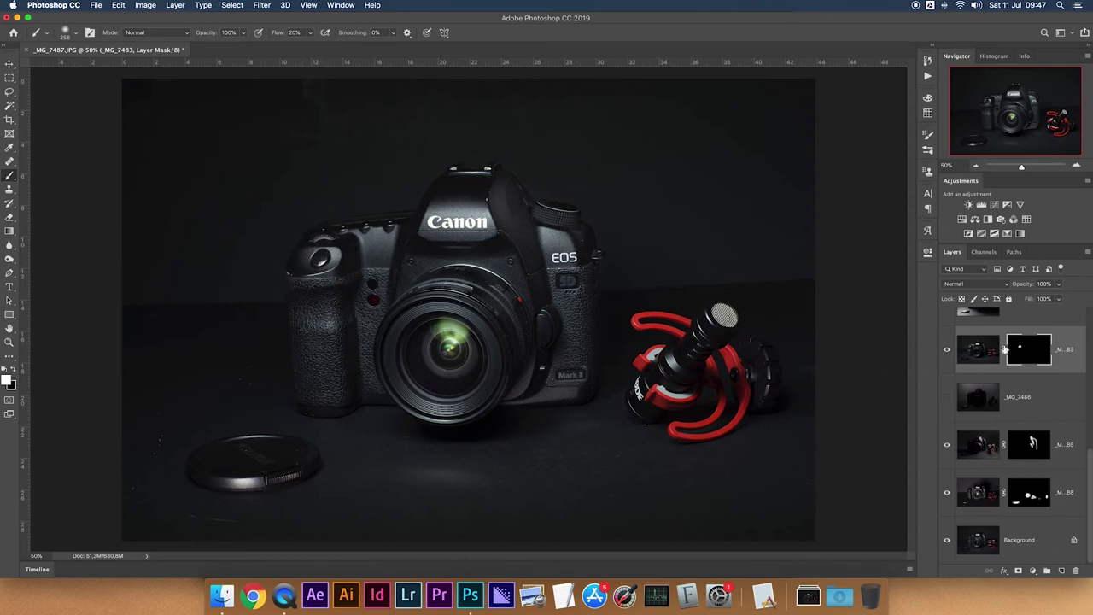
left_click(1029, 350, "shift")
left_click(1030, 350, "shift")
left_click(1029, 350, "shift")
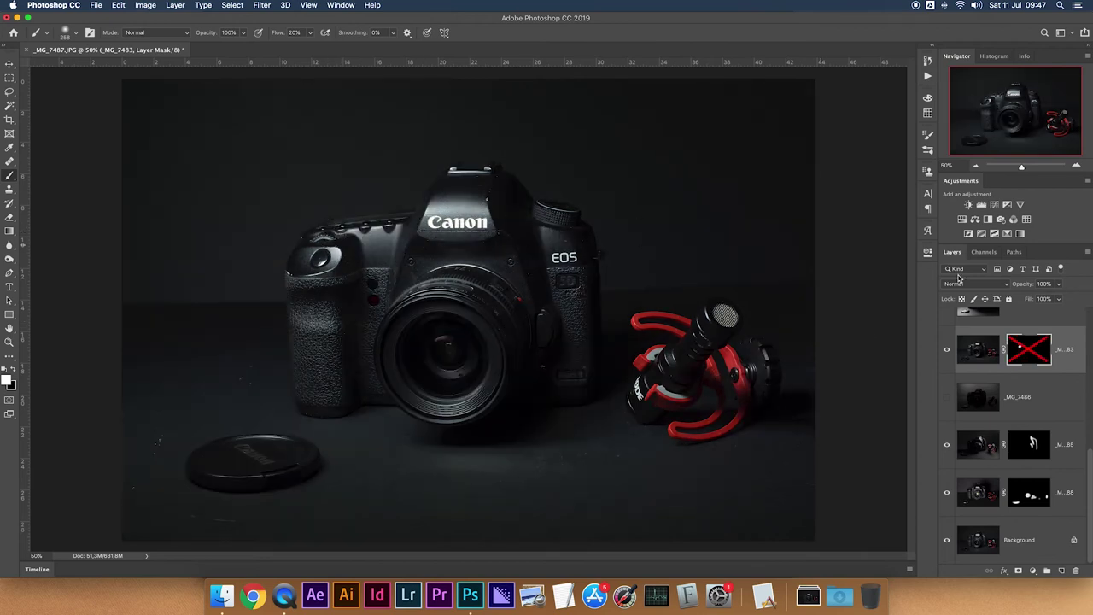
left_click(1029, 350, "shift")
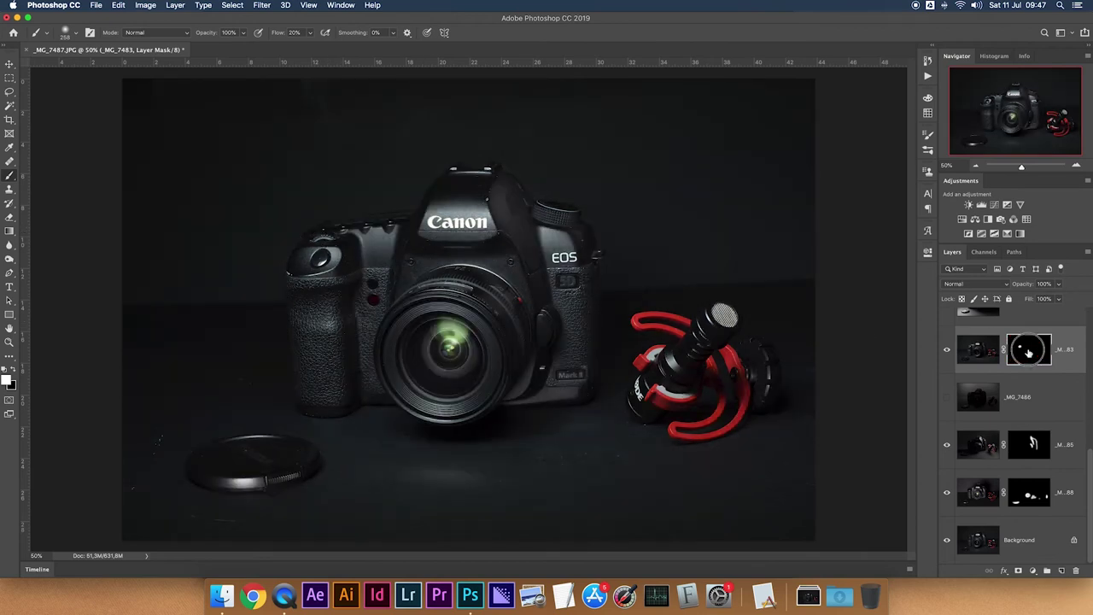
left_click(1030, 350, "shift")
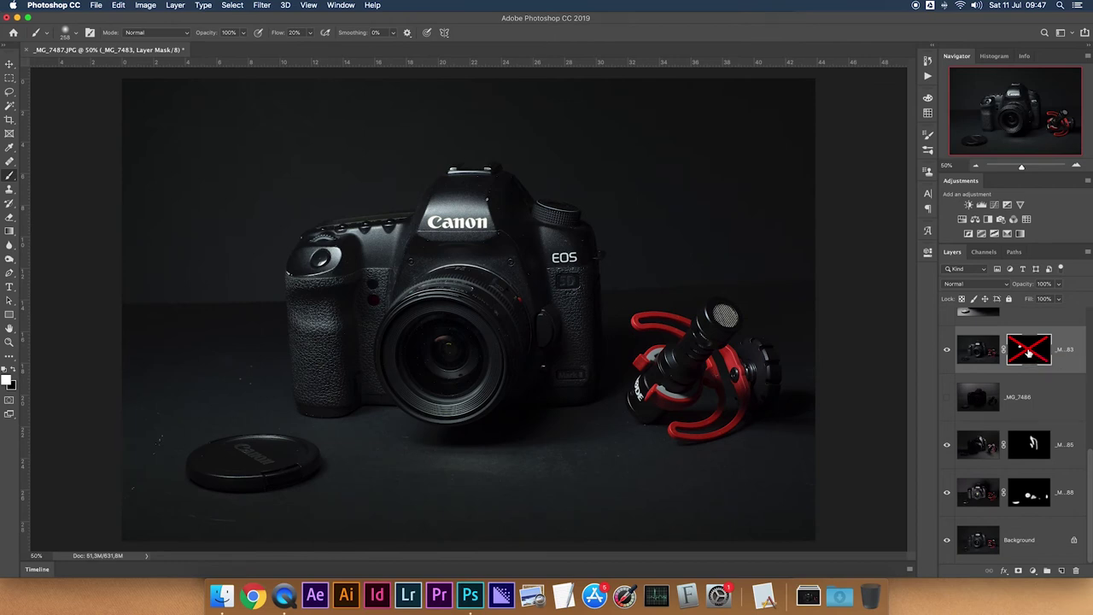
left_click(1030, 350, "shift")
Step: Paint white on the _MG_7483 mask along the lower rim of the lens and compare the mask off and on
mouse_move(453, 429)
left_mouse_down()
mouse_move(434, 414)
mouse_move(480, 386)
mouse_move(464, 403)
mouse_move(490, 365)
mouse_move(488, 395)
left_mouse_up()
left_click(1024, 351, "shift")
left_click(1024, 351, "shift")
Step: Paint white on the _MG_7483 mask over the lens cap's Canon lettering and compare the mask off and on
left_click_drag(244, 439, 288, 445)
mouse_move(245, 443)
left_mouse_down()
mouse_move(231, 444)
mouse_move(293, 444)
left_mouse_up()
left_click(1018, 357, "shift")
left_click(1022, 356, "shift")
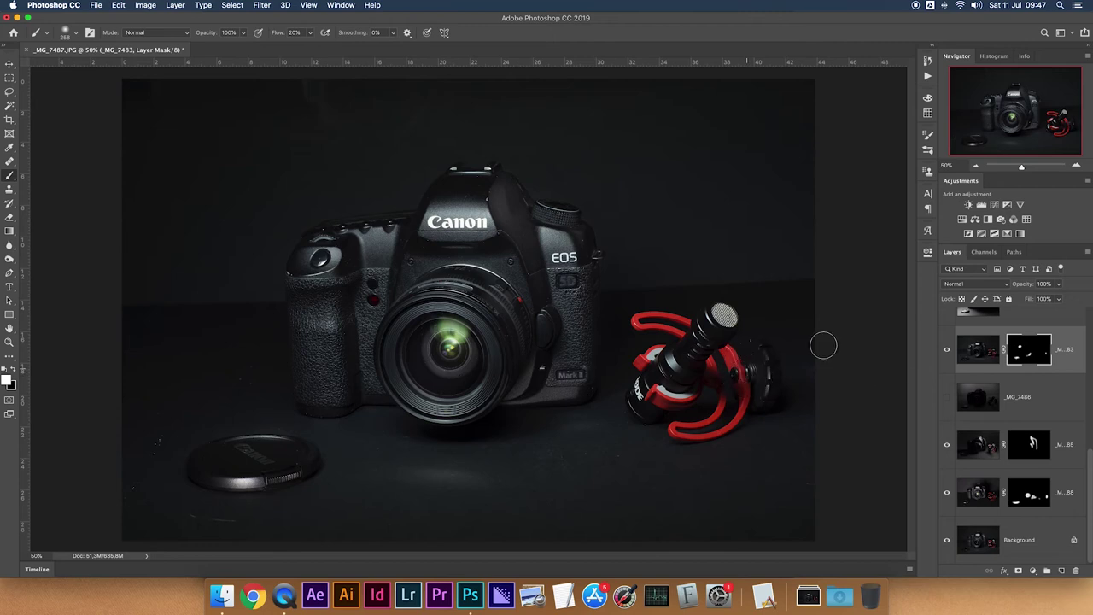
left_click(1030, 350, "shift")
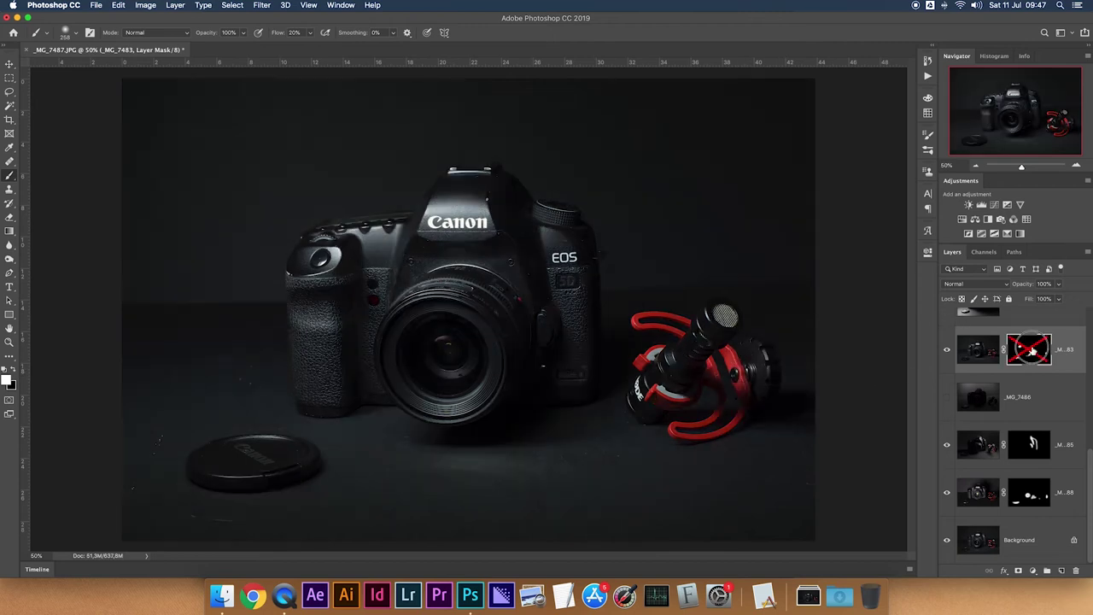
left_click(1031, 350, "shift")
Step: Show the _MG_7484 layer, compare its lighting, and add an inverted black layer mask to it
scroll(1012, 363, "up", 2)
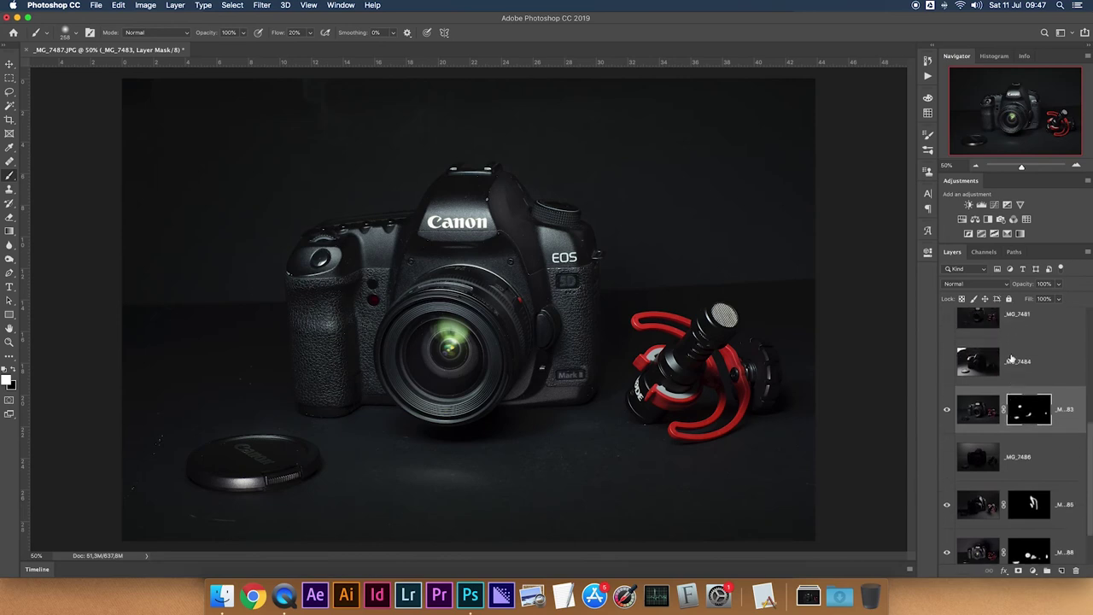
left_click(976, 409)
left_click(945, 405)
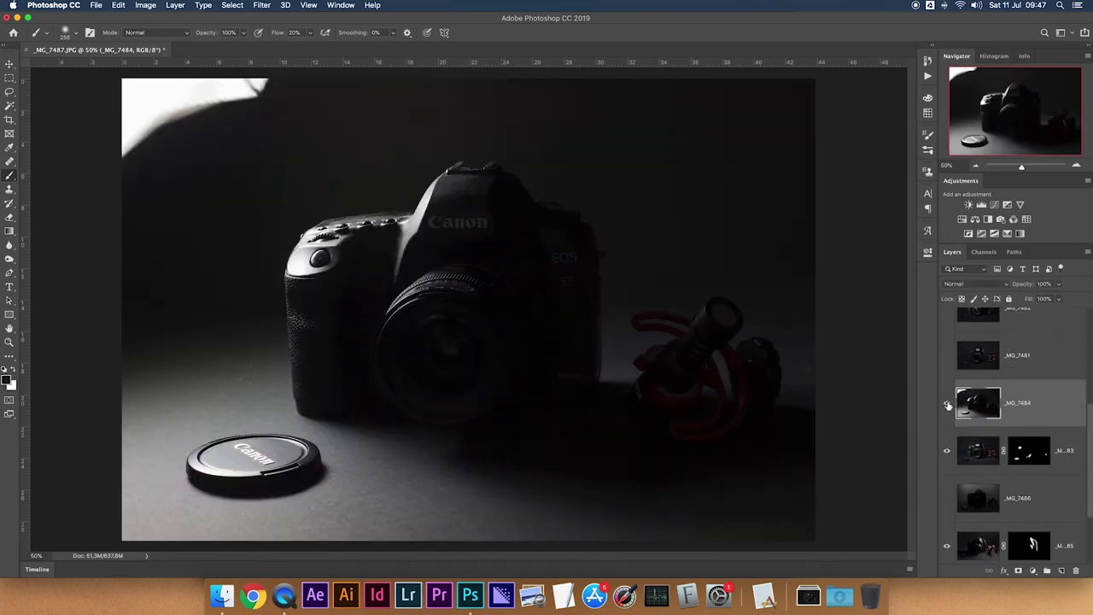
left_click(947, 406)
left_click(948, 406)
left_click(947, 406)
left_click(948, 407)
left_click(1019, 571)
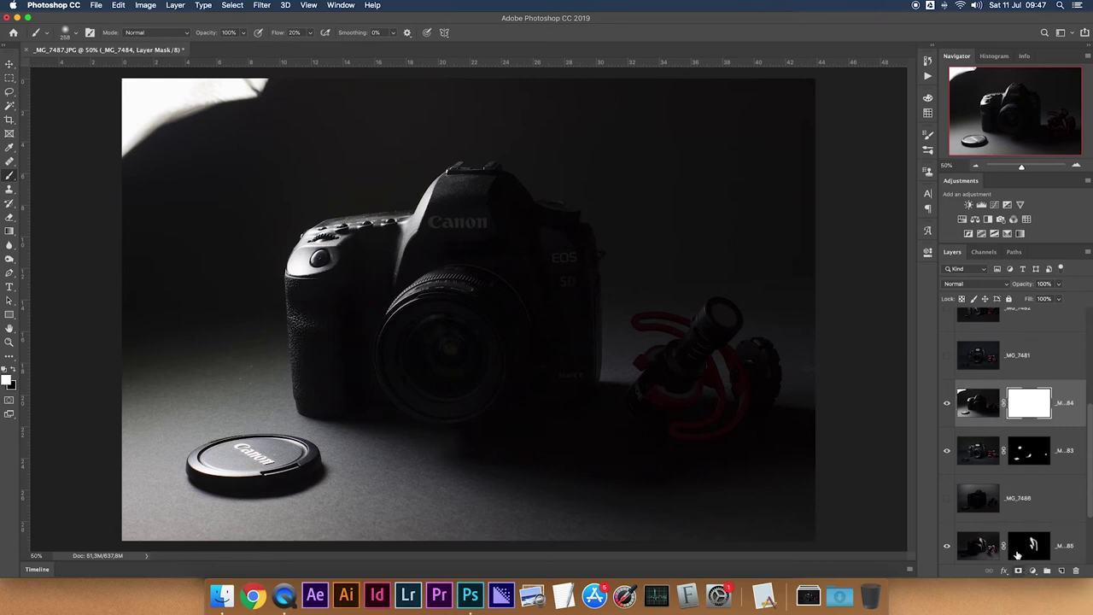
key("super+i")
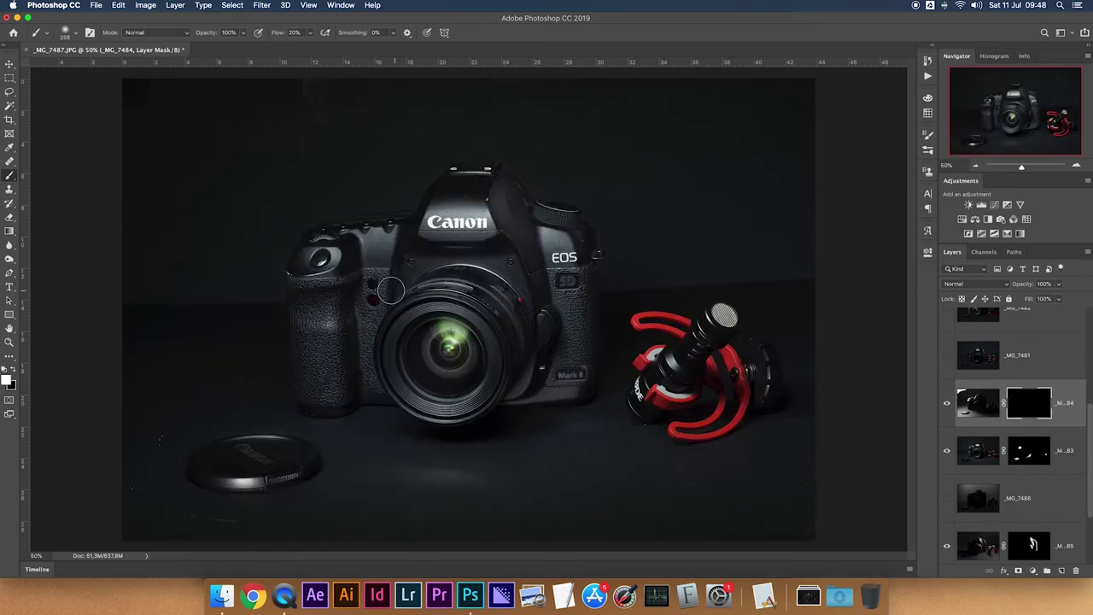
Step: Paint white on the _MG_7484 mask along the viewfinder hump's grip-side edge and set the layer's opacity to 41%
mouse_move(407, 242)
left_mouse_down()
mouse_move(438, 180)
mouse_move(469, 166)
left_mouse_up()
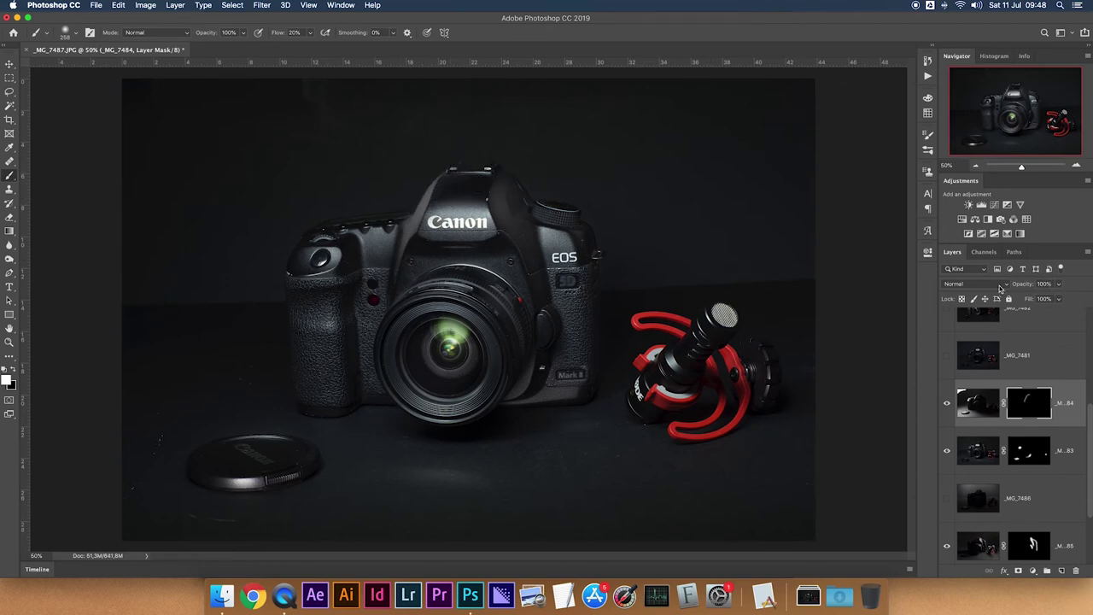
left_click(1058, 285)
left_click_drag(1056, 298, 1029, 298)
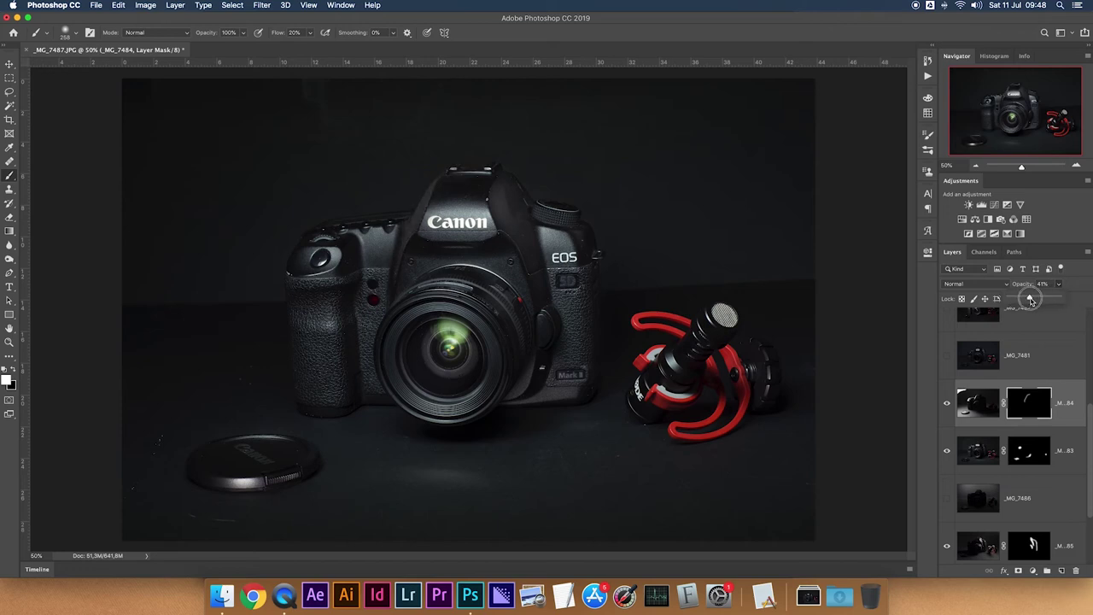
left_click(946, 404)
left_click(945, 404)
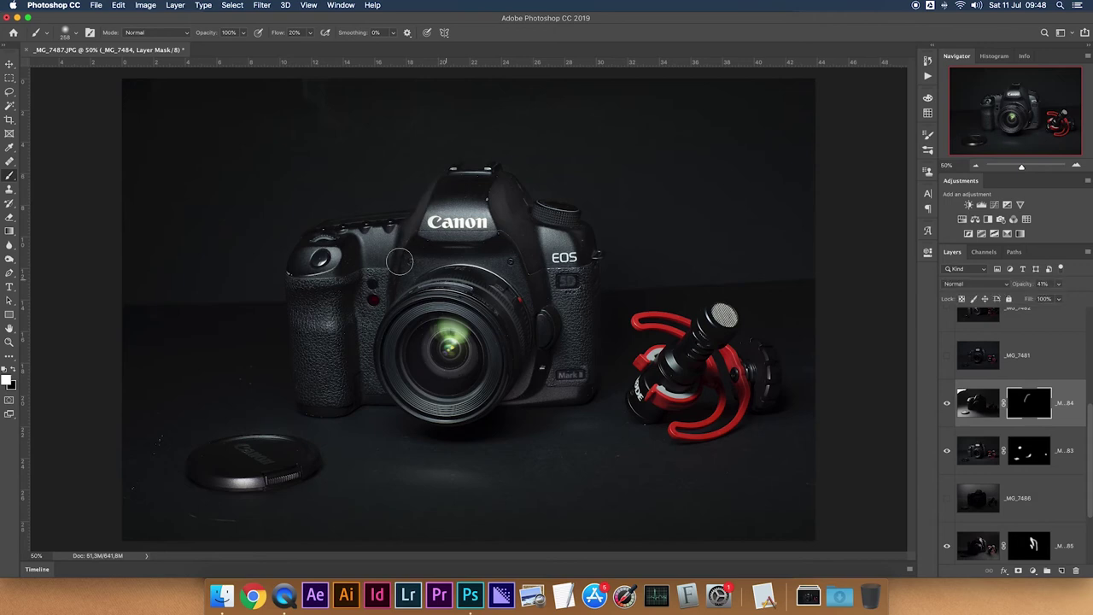
left_click(946, 404)
left_click(945, 403)
Step: Compare the composite with the _MG_7481 layer shown and hidden to examine its lighting on the camera
scroll(972, 426, "up", 2)
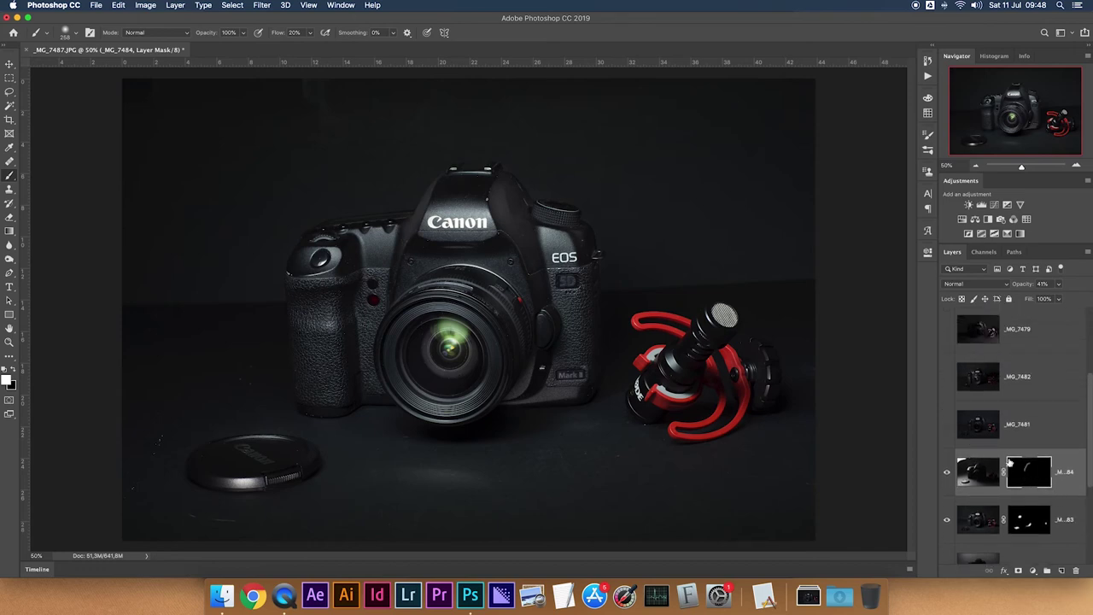
left_click(945, 424)
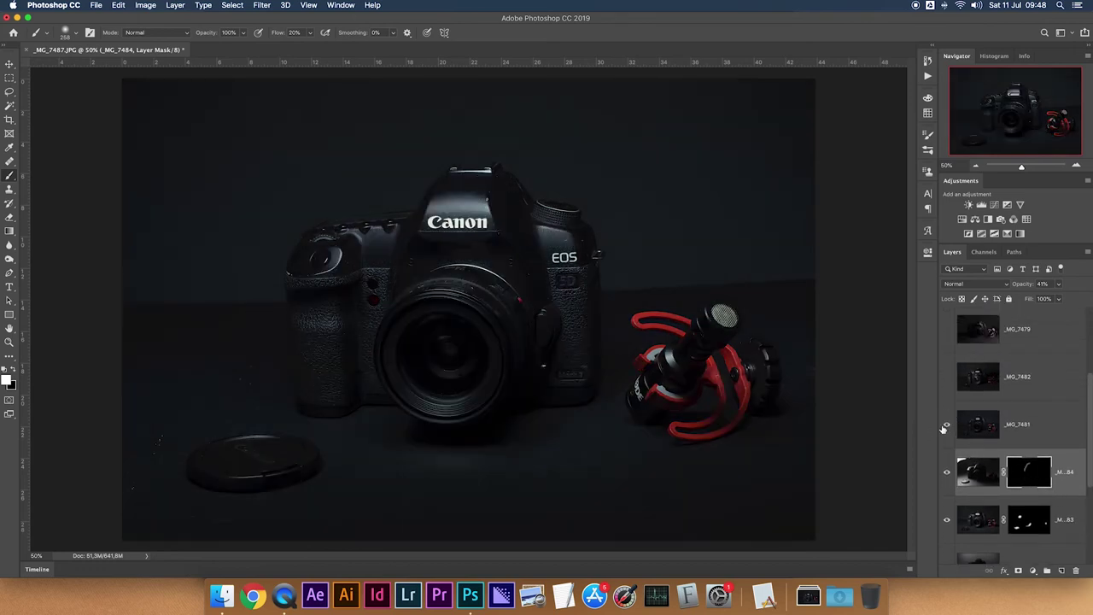
left_click(944, 427)
left_click(943, 426)
left_click(944, 426)
left_click(944, 427)
left_click(943, 427)
left_click(944, 426)
left_click(945, 427)
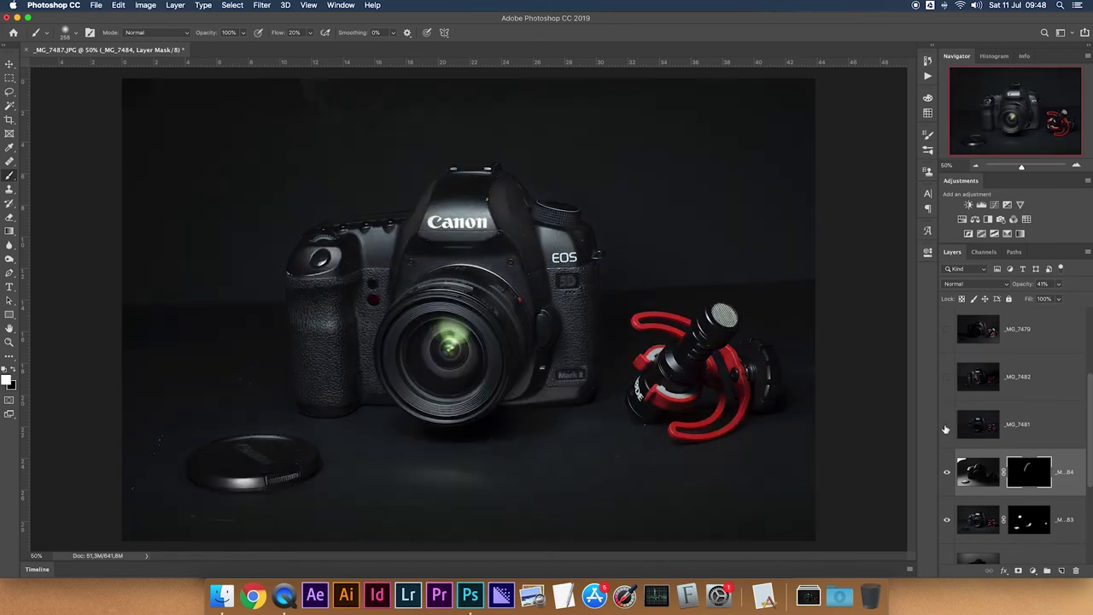
Step: Show the _MG_7481 layer and add an inverted black layer mask to it
left_click(945, 427)
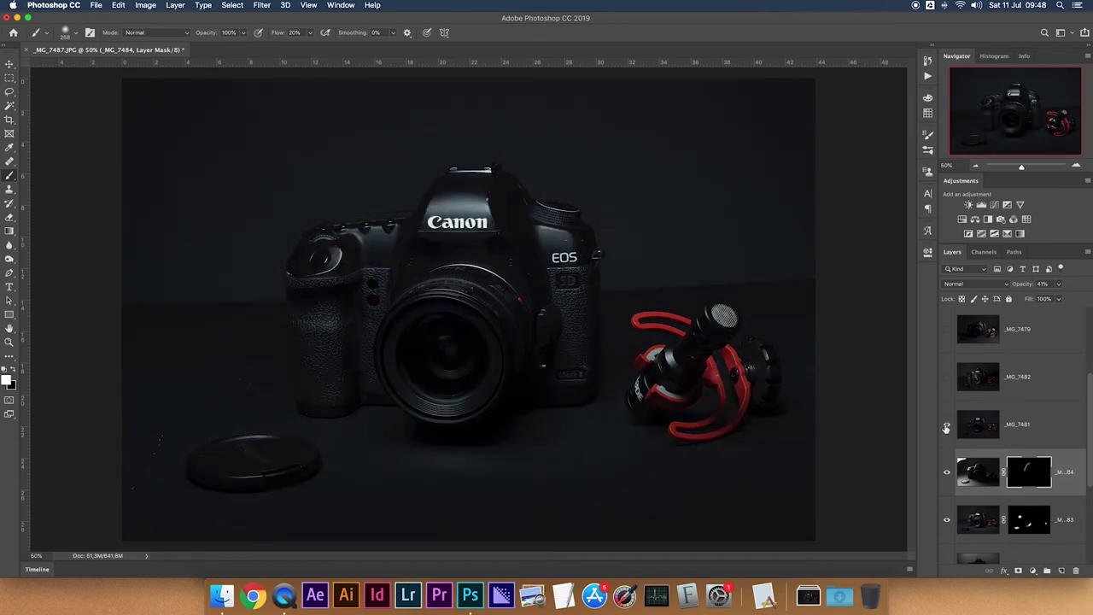
left_click(973, 426)
left_click(1018, 570)
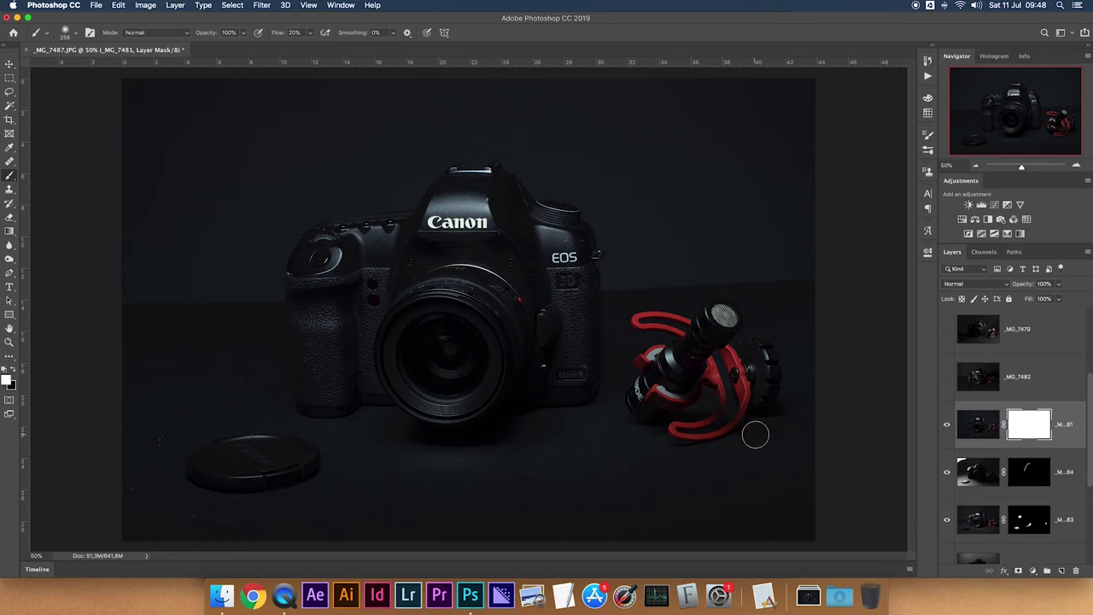
key("super+i")
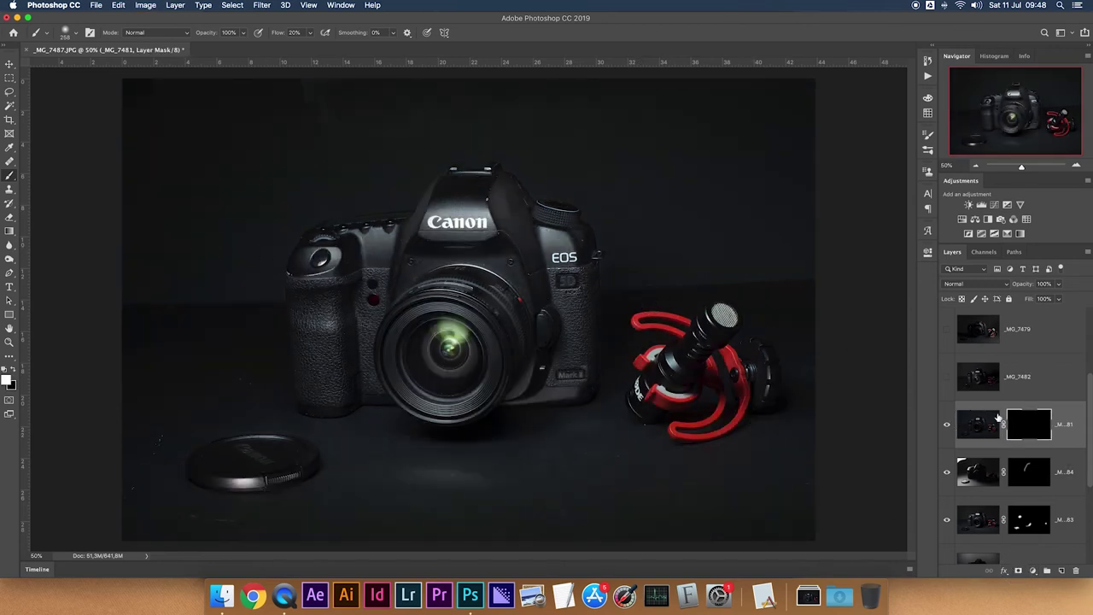
Step: Compare the _MG_7481 layer and its mask off and on to find which areas to reveal
left_click(945, 425)
left_click(945, 430)
left_click(1027, 428, "shift")
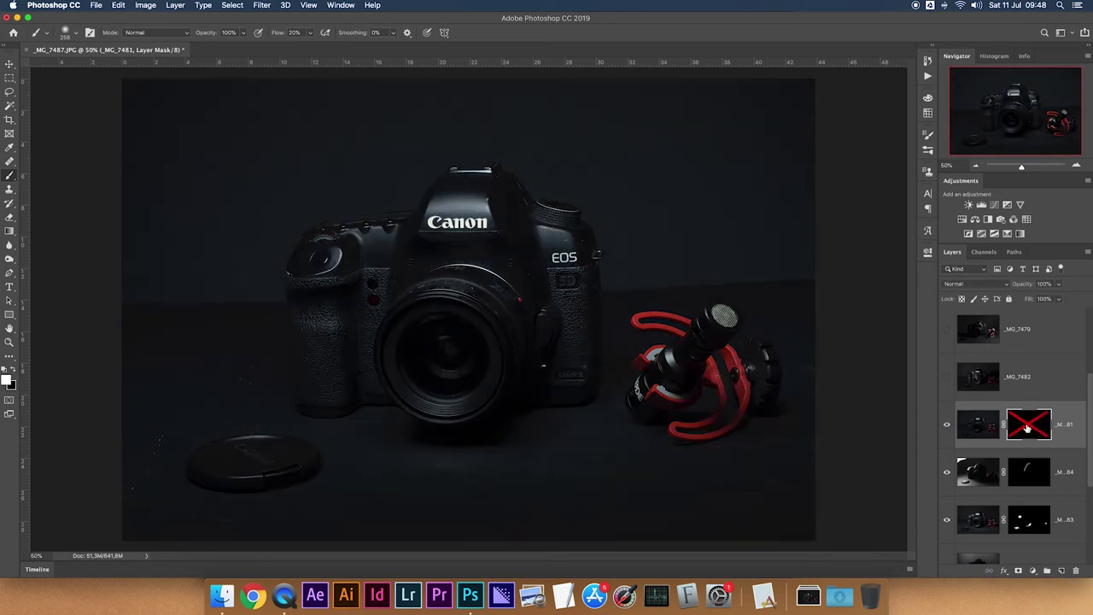
left_click(1027, 427, "shift")
left_click(1027, 427, "shift")
left_click(1024, 426, "shift")
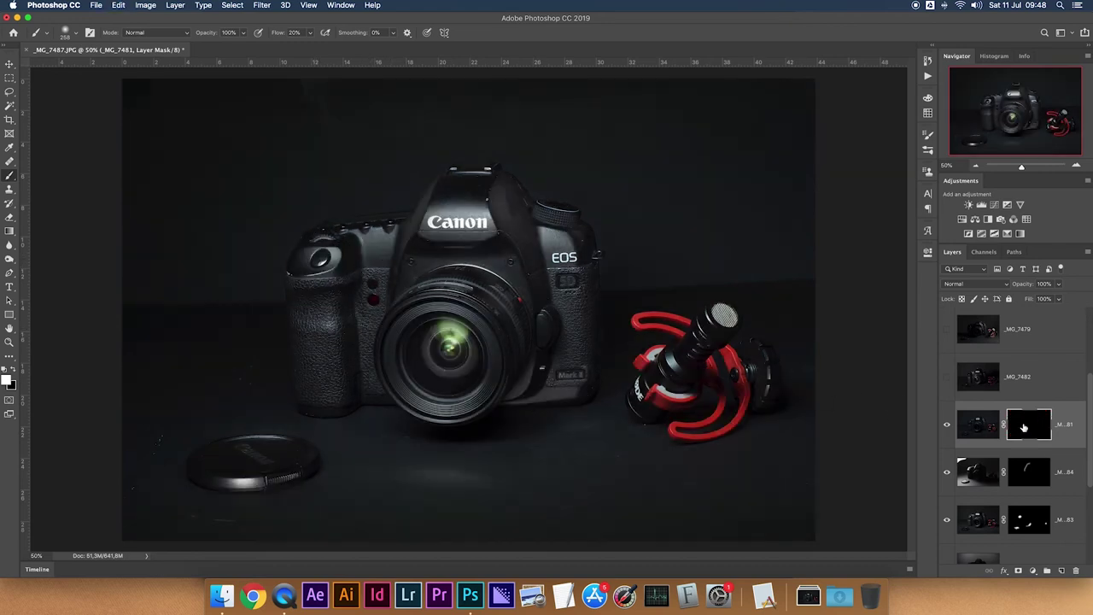
Step: Paint white on the _MG_7481 mask over the EOS lettering, and compare the layer and its mask off and on
left_click(1025, 427, "shift")
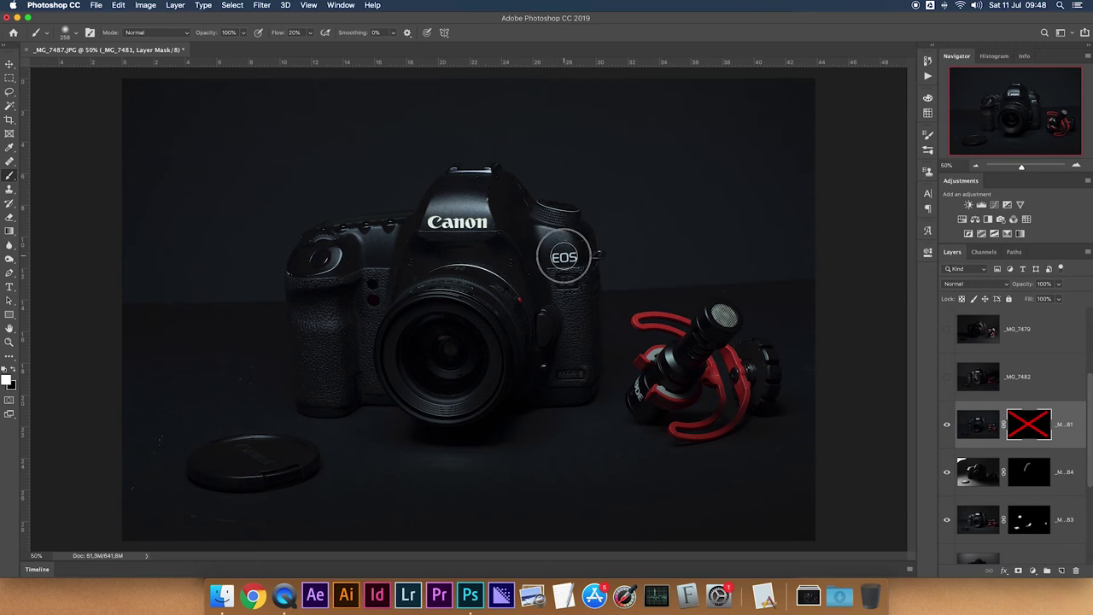
left_click(1039, 421, "shift")
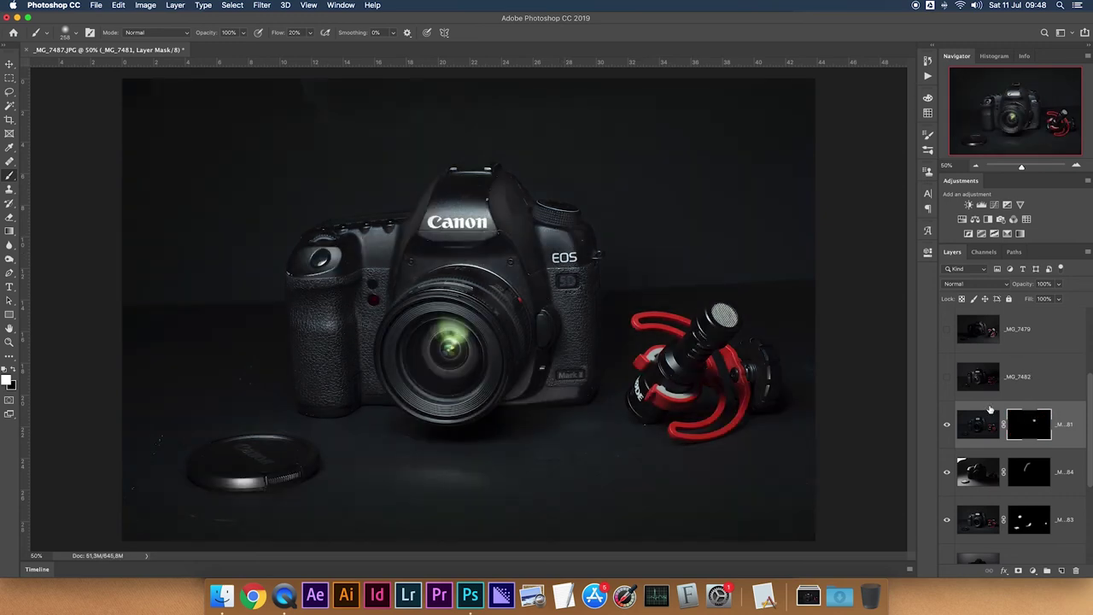
left_click(946, 425)
left_click(946, 425)
left_click(1019, 425, "shift")
left_click(1020, 424, "shift")
Step: Select the _MG_7482 layer and compare its lighting with the composite by showing and hiding it
left_click(974, 382)
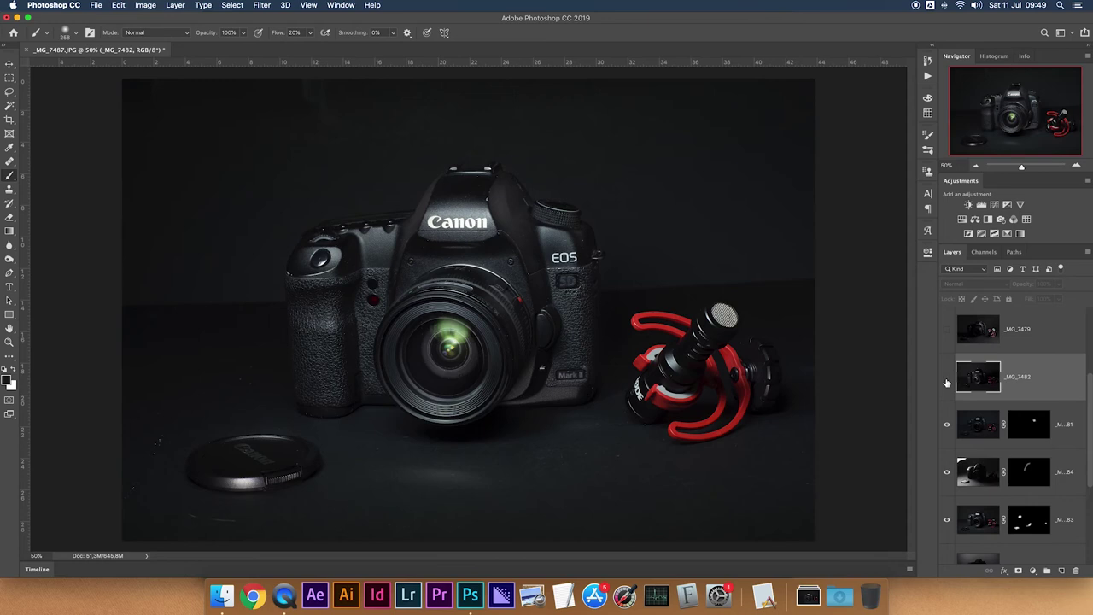
left_click(946, 379)
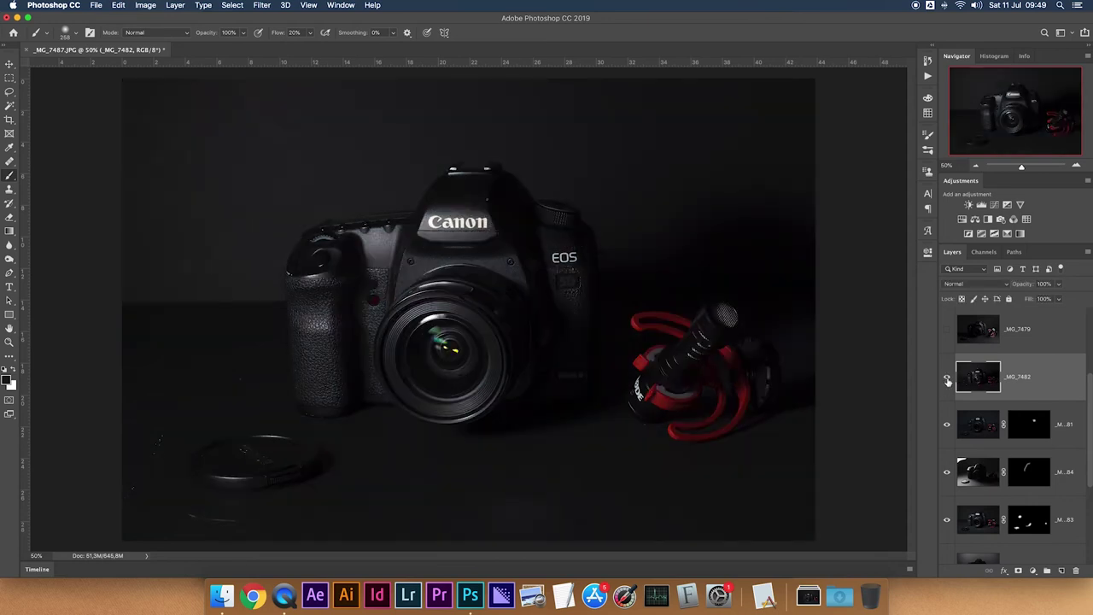
left_click(946, 379)
left_click(946, 379)
left_click(946, 379)
left_click(946, 379)
left_click(947, 380)
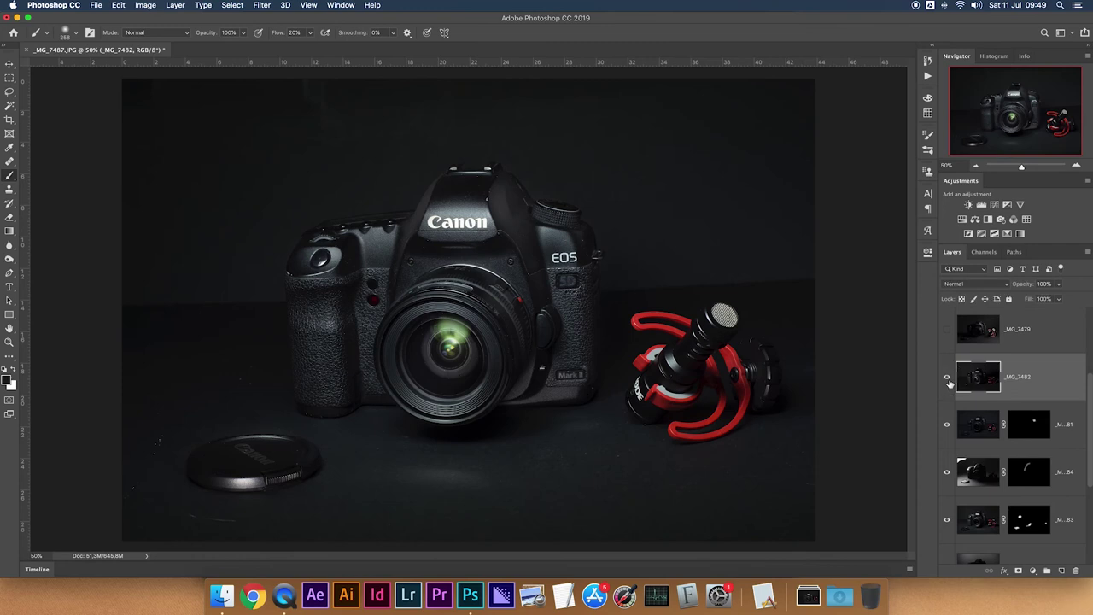
Step: Show the _MG_7482 layer, add an inverted black mask, and paint white over the upper lens barrel
left_click(947, 380)
left_click(1018, 572)
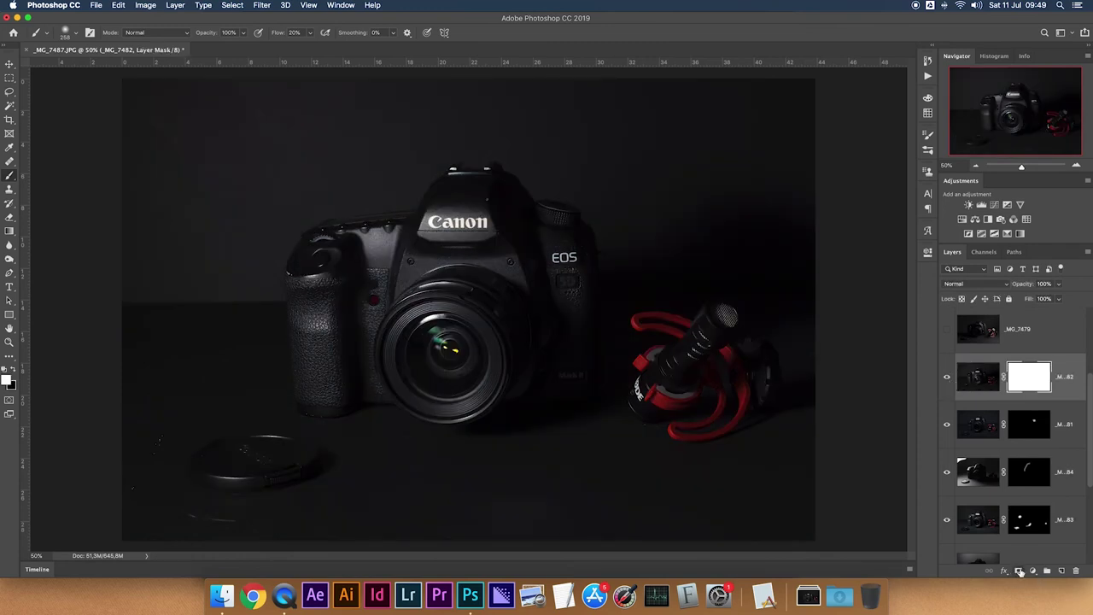
key("super+i")
mouse_move(399, 280)
left_mouse_down()
mouse_move(438, 278)
mouse_move(402, 292)
mouse_move(440, 285)
mouse_move(400, 297)
mouse_move(438, 284)
mouse_move(415, 292)
mouse_move(512, 311)
left_mouse_up()
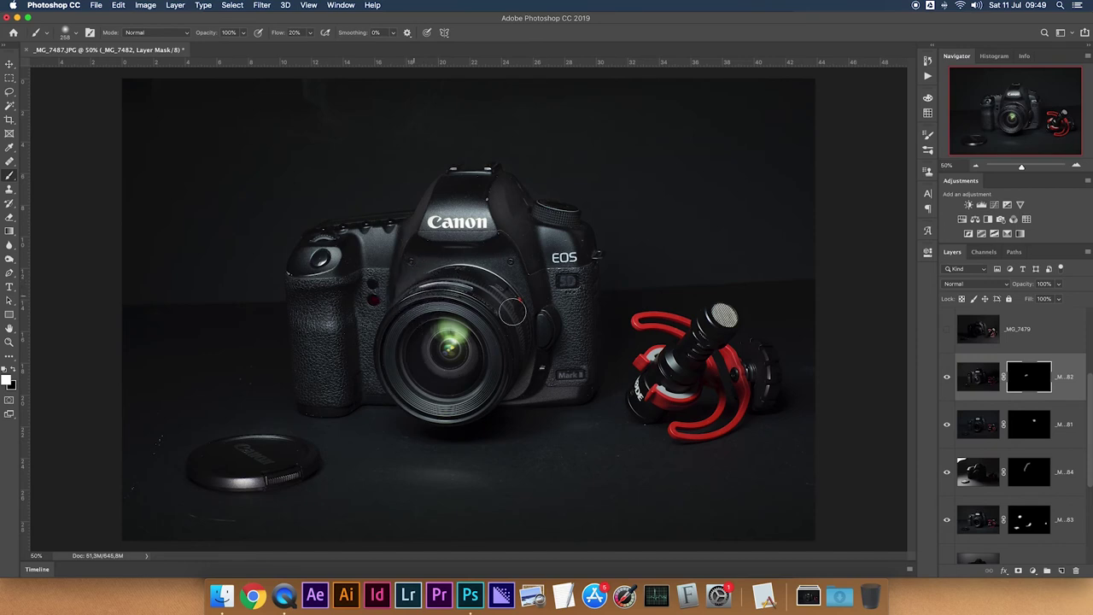
Step: Select and show the _MG_7479 layer, comparing its lighting with the composite
left_click(977, 331)
left_click(946, 332)
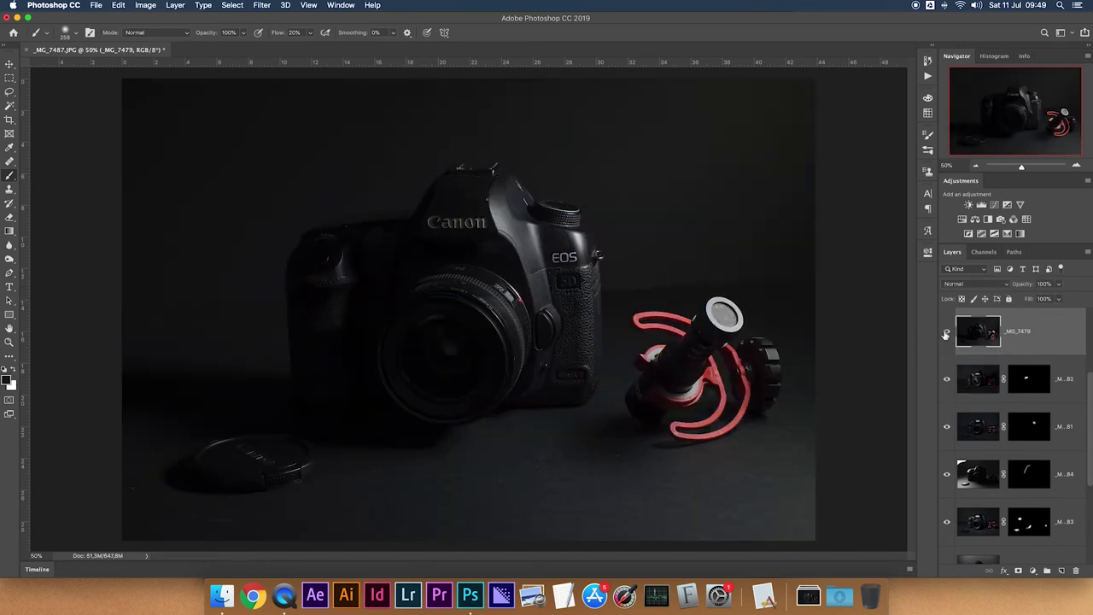
left_click(945, 333)
left_click(945, 333)
Step: Add an inverted black mask to the _MG_7479 layer and paint white along the camera body's right edge
left_click(1019, 570)
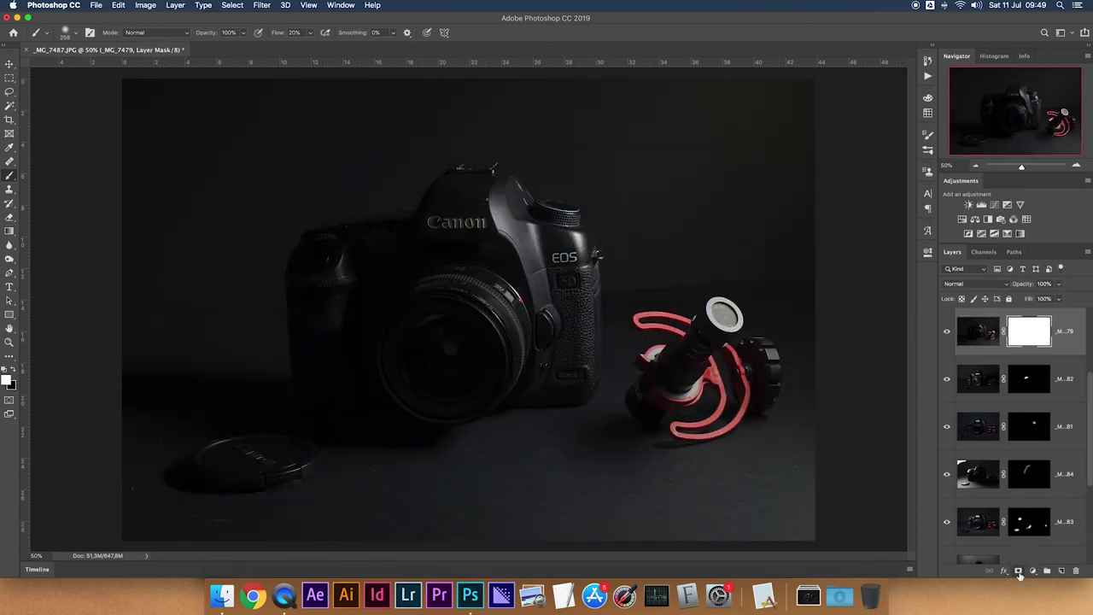
key("super+i")
left_click_drag(595, 280, 598, 373)
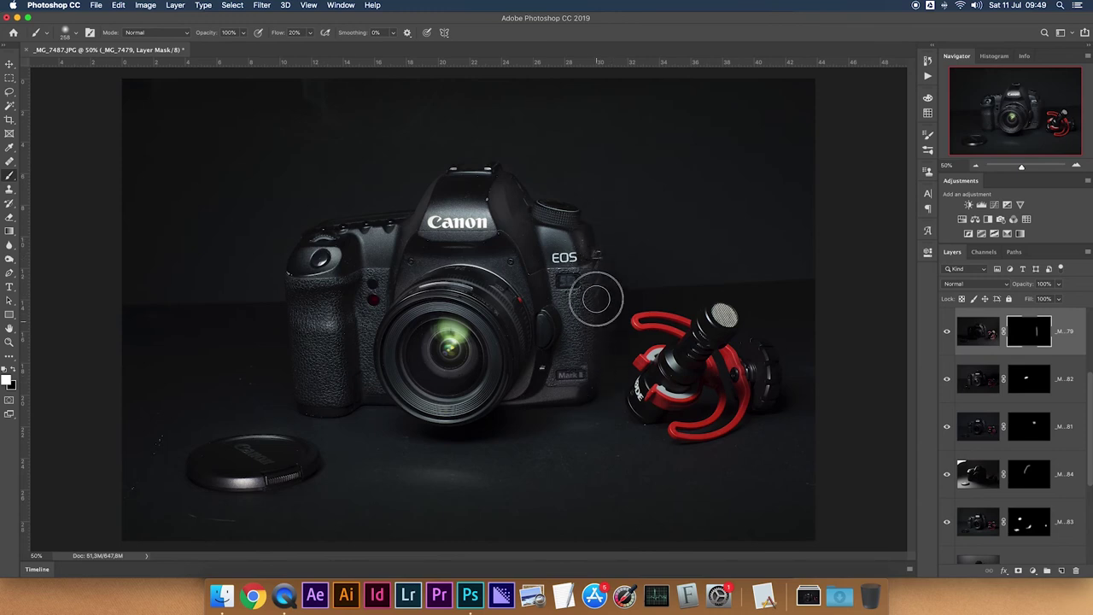
left_click_drag(602, 237, 593, 373)
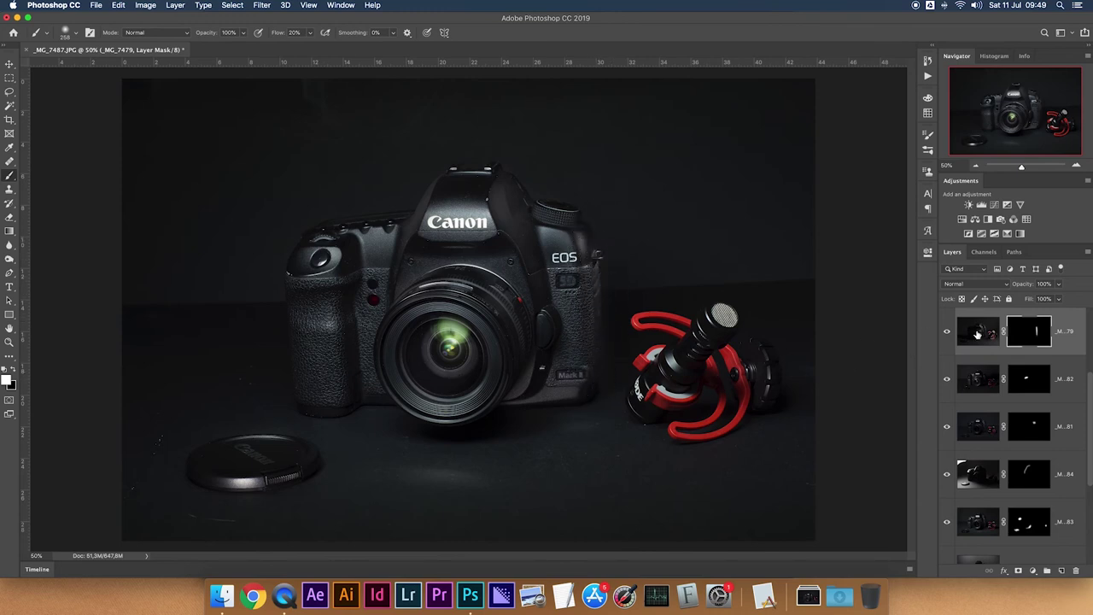
Step: Compare the lighting of the _MG_7480, _MG_7477 and _MG_7478 layers with the composite by showing and hiding each
scroll(986, 342, "up", 3)
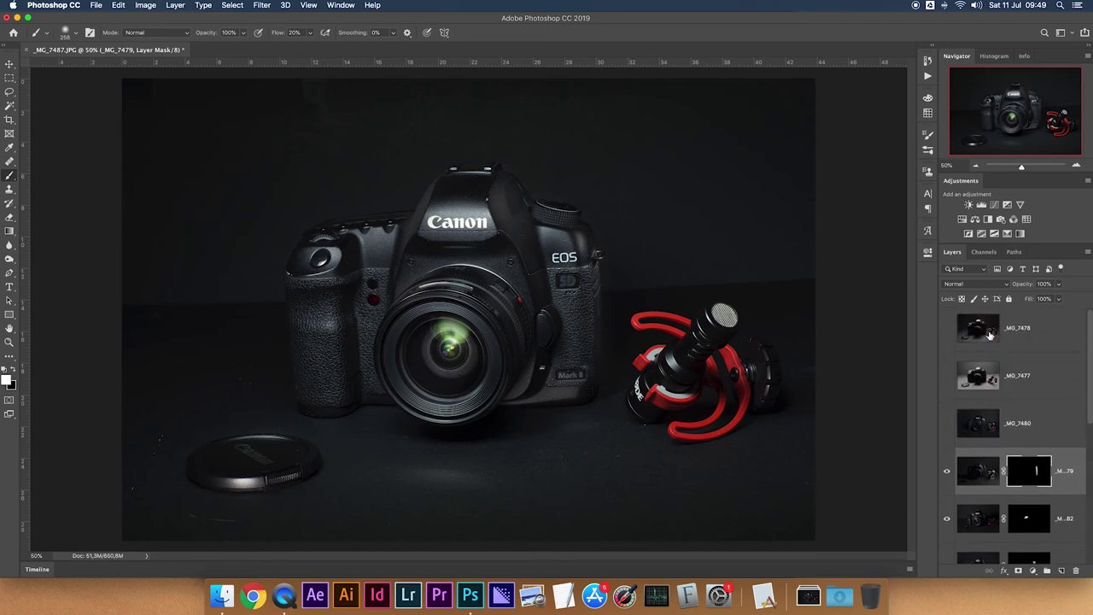
left_click(946, 428)
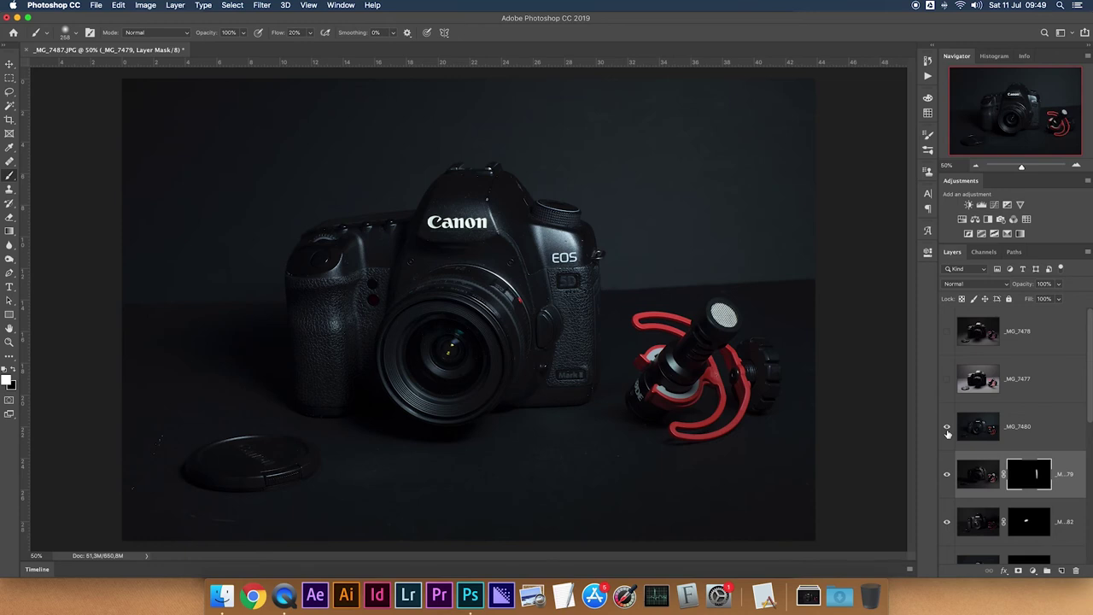
left_click(946, 426)
left_click(977, 389)
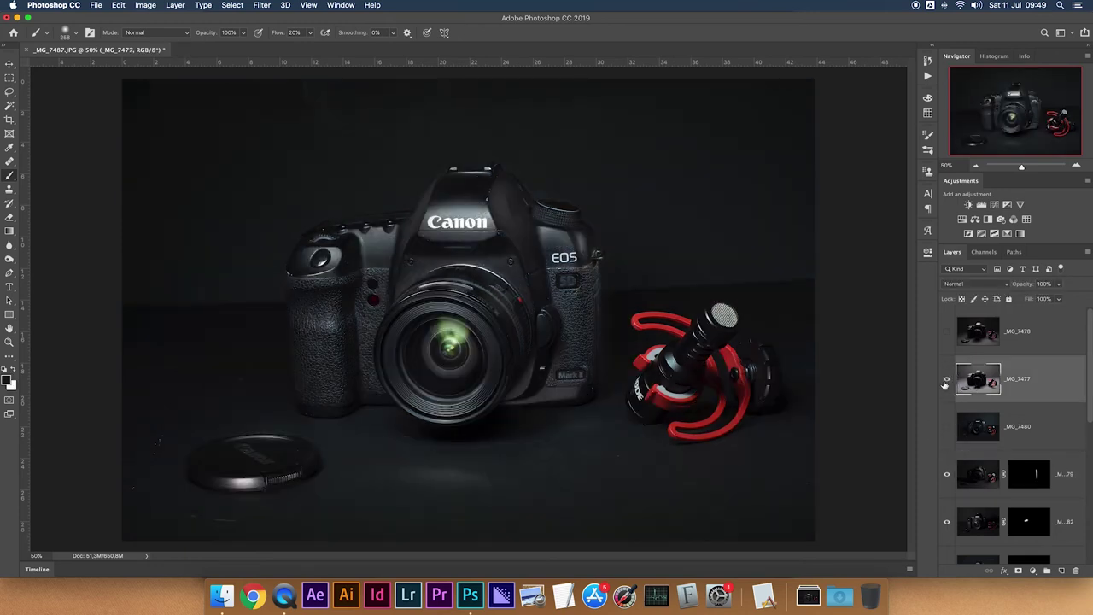
left_click(946, 382)
left_click(946, 382)
left_click(948, 333)
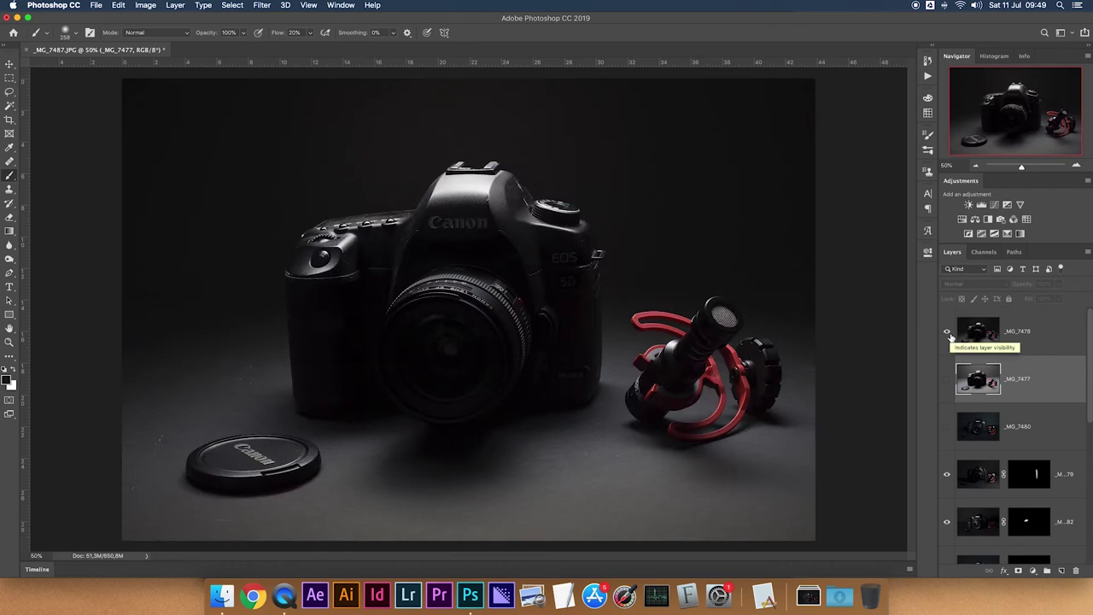
left_click(948, 334)
Step: Paint white on the _MG_7485 layer's mask over the microphone head
scroll(978, 401, "down", 5)
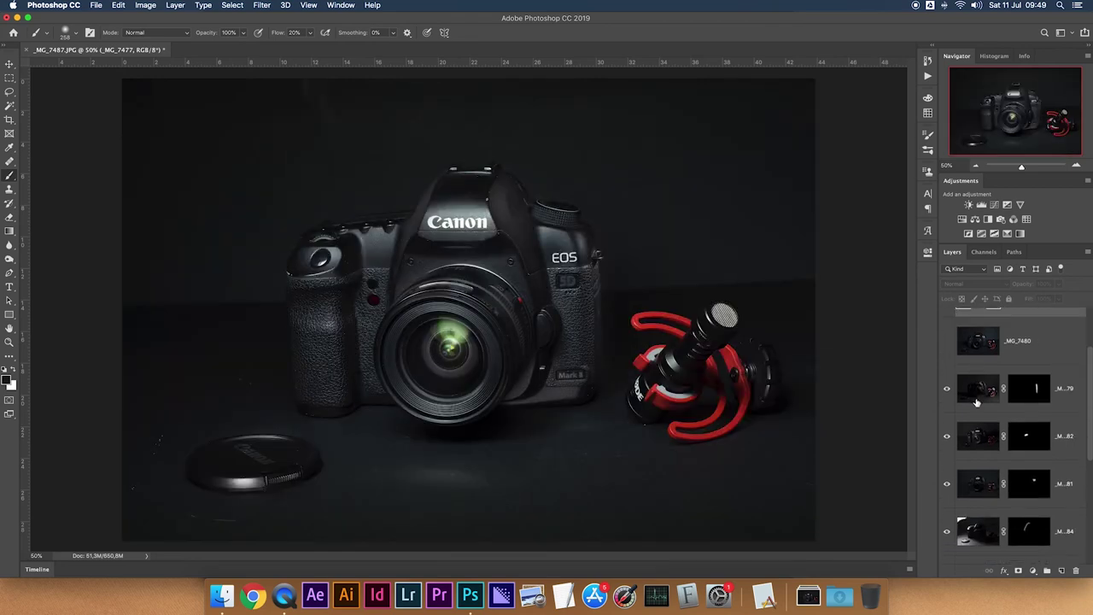
scroll(1016, 478, "down", 4)
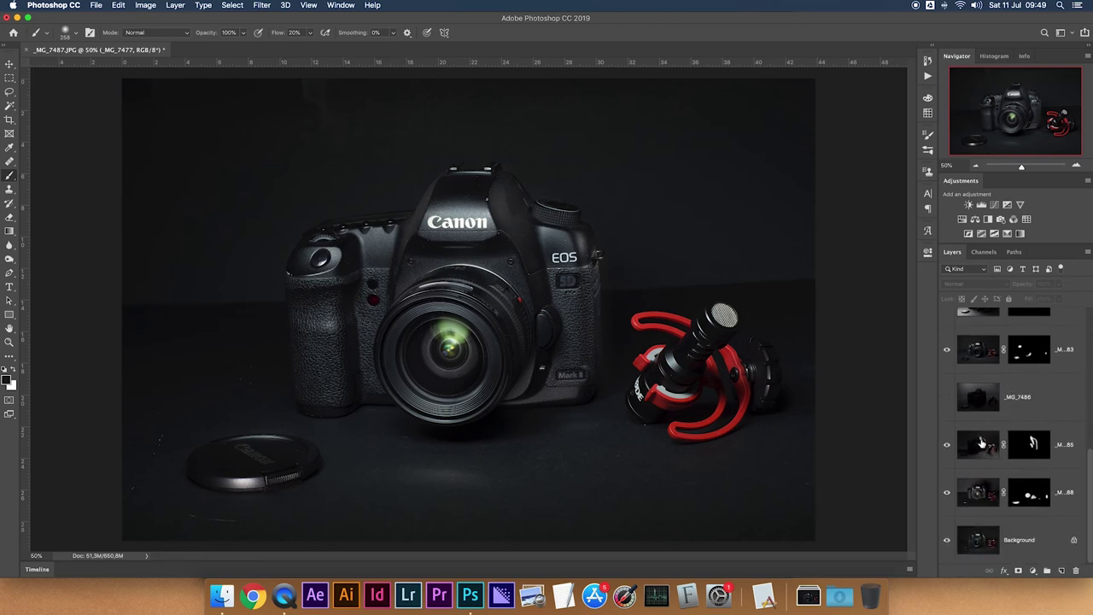
left_click(968, 448)
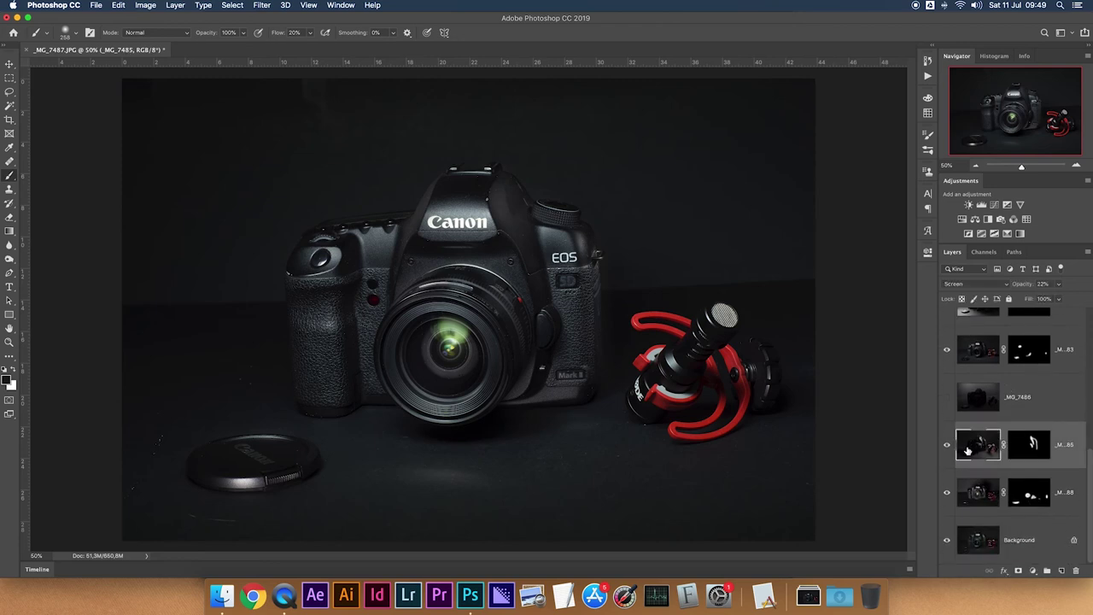
left_click(1029, 446)
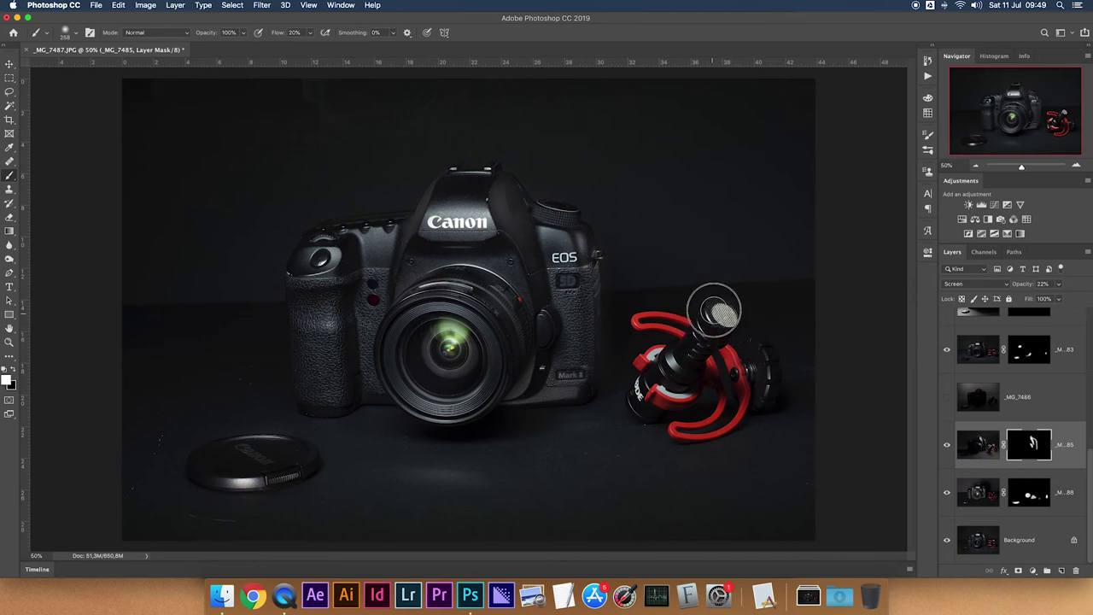
mouse_move(717, 314)
left_mouse_down()
mouse_move(732, 312)
mouse_move(727, 321)
left_mouse_up()
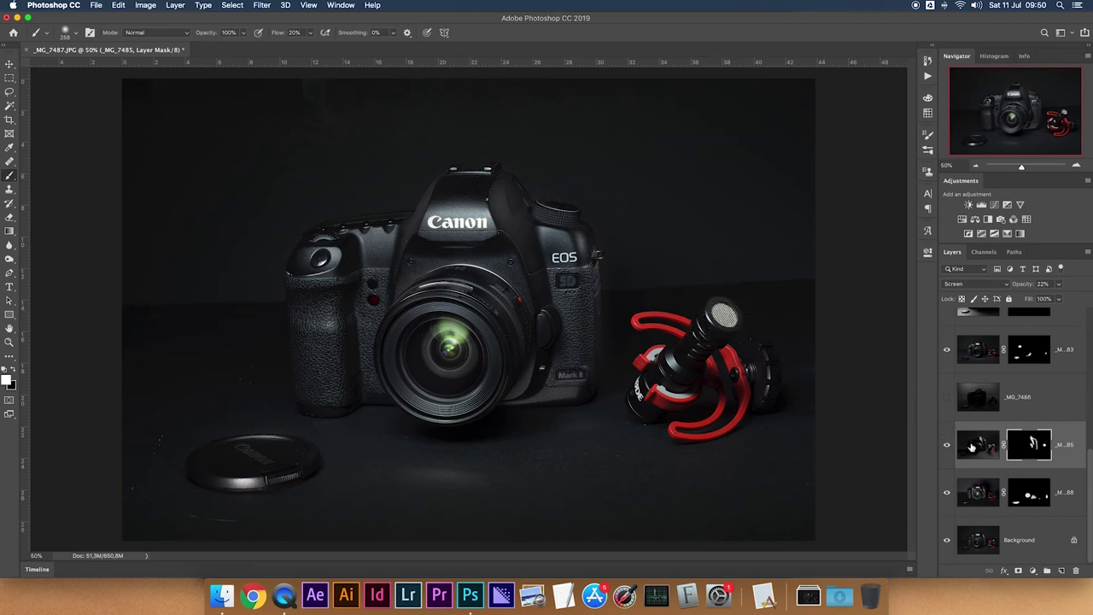
Step: Inspect the unmasked lighting of the _MG_7483 and _MG_7481 layers by disabling and re-enabling their masks
scroll(999, 431, "up", 1)
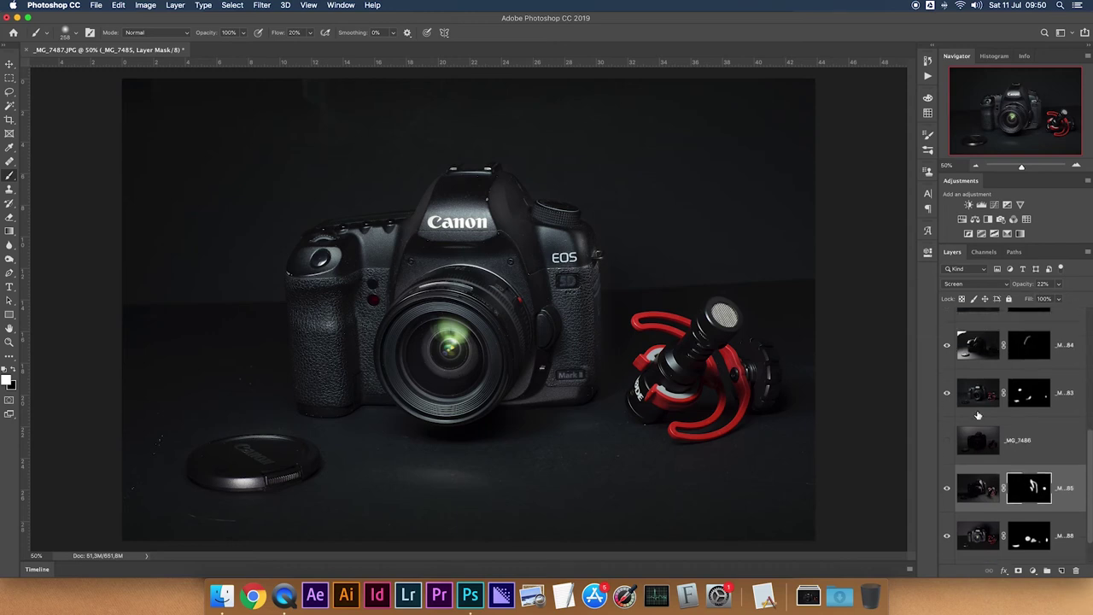
left_click(1031, 395, "shift")
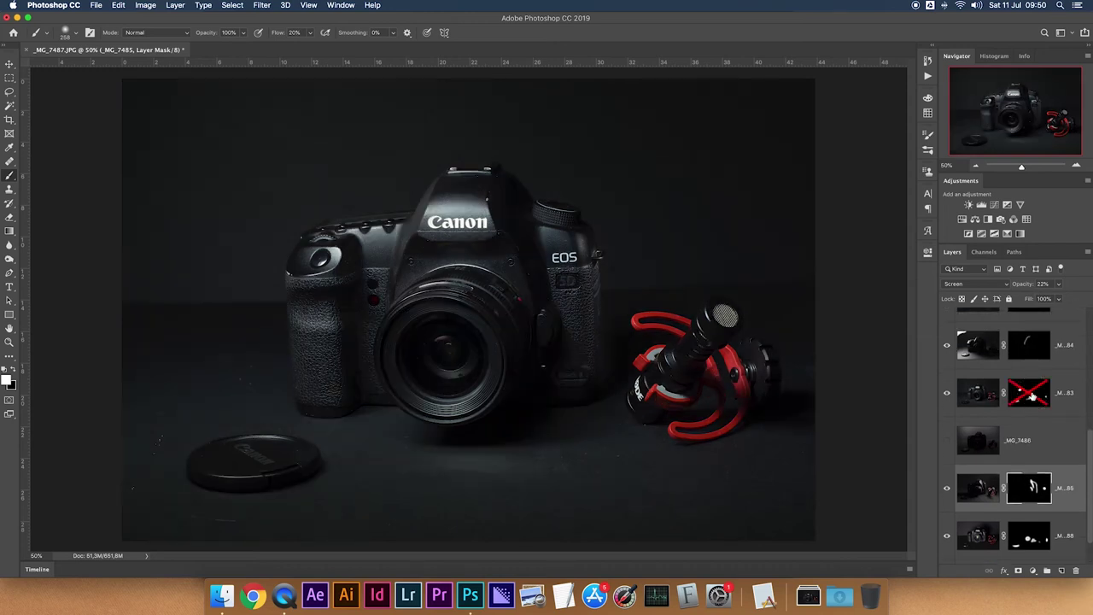
left_click(1031, 395, "shift")
scroll(1030, 397, "up", 2)
left_click(1025, 404, "shift")
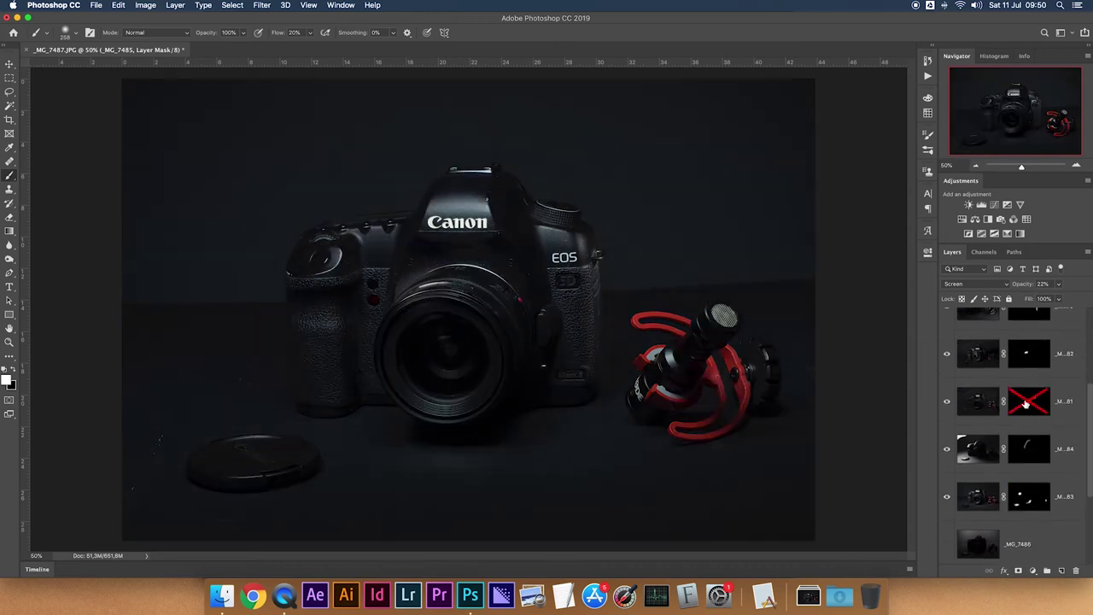
left_click(1025, 404, "shift")
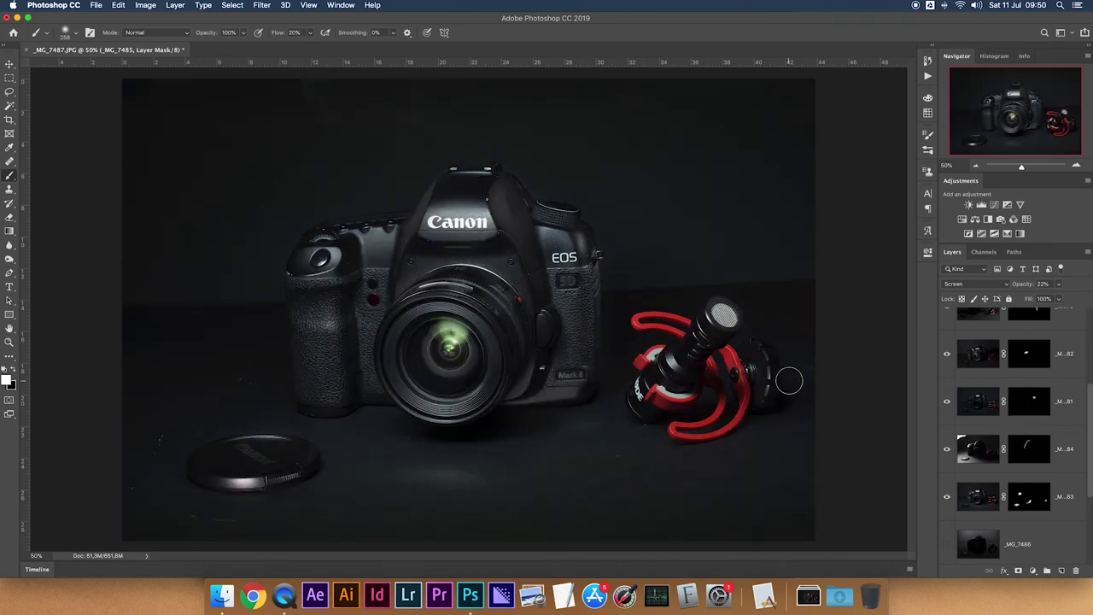
Step: Compare the _MG_7478 layer off and on, and leave it shown and selected
scroll(1027, 427, "up", 4)
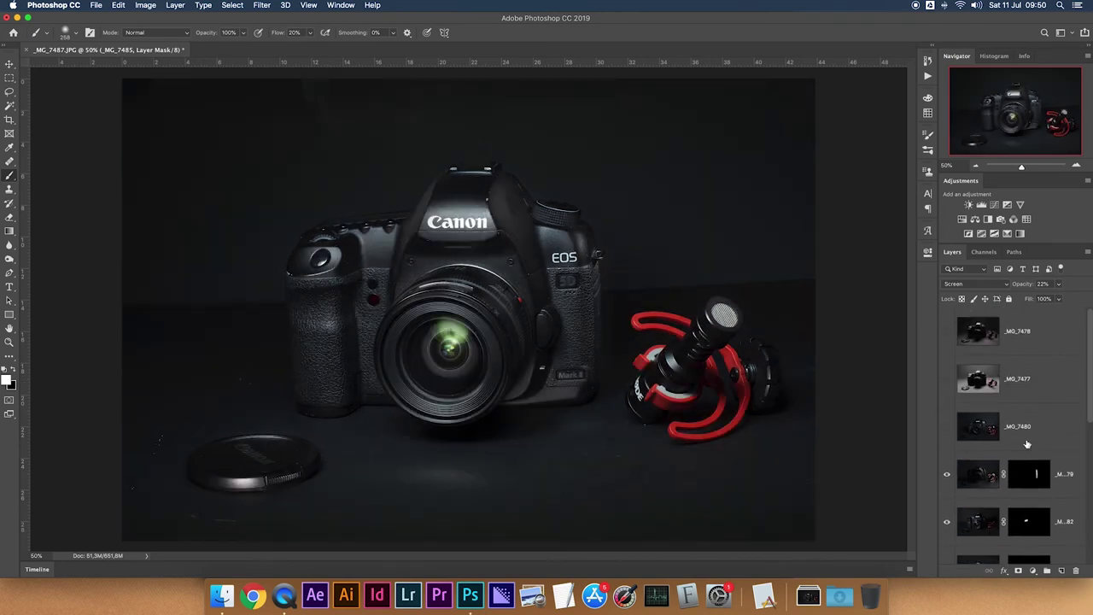
left_click(945, 332)
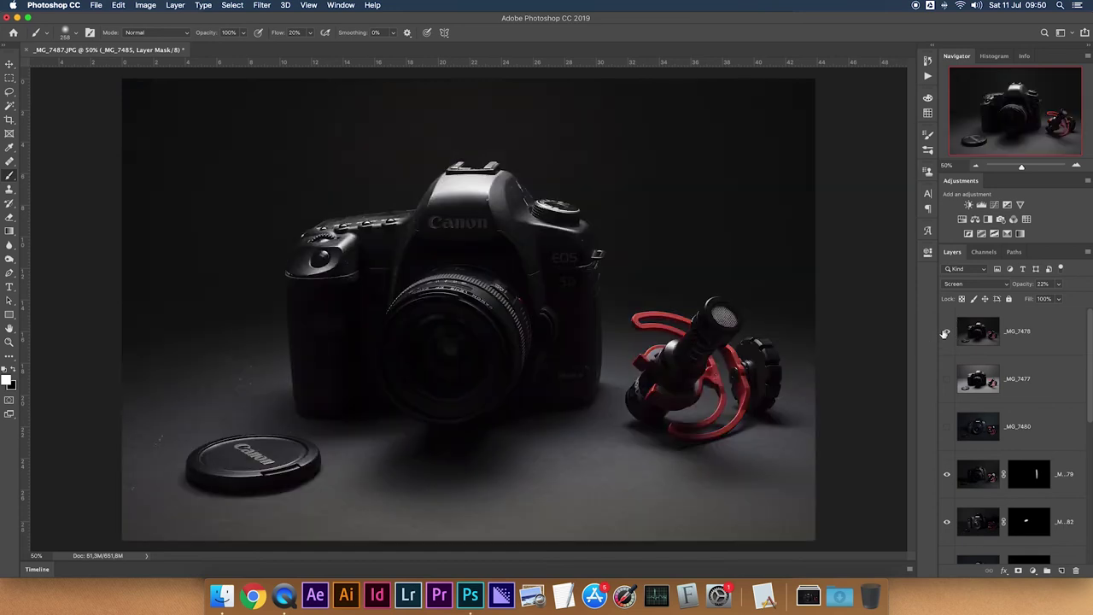
left_click(945, 333)
left_click(945, 332)
left_click(975, 336)
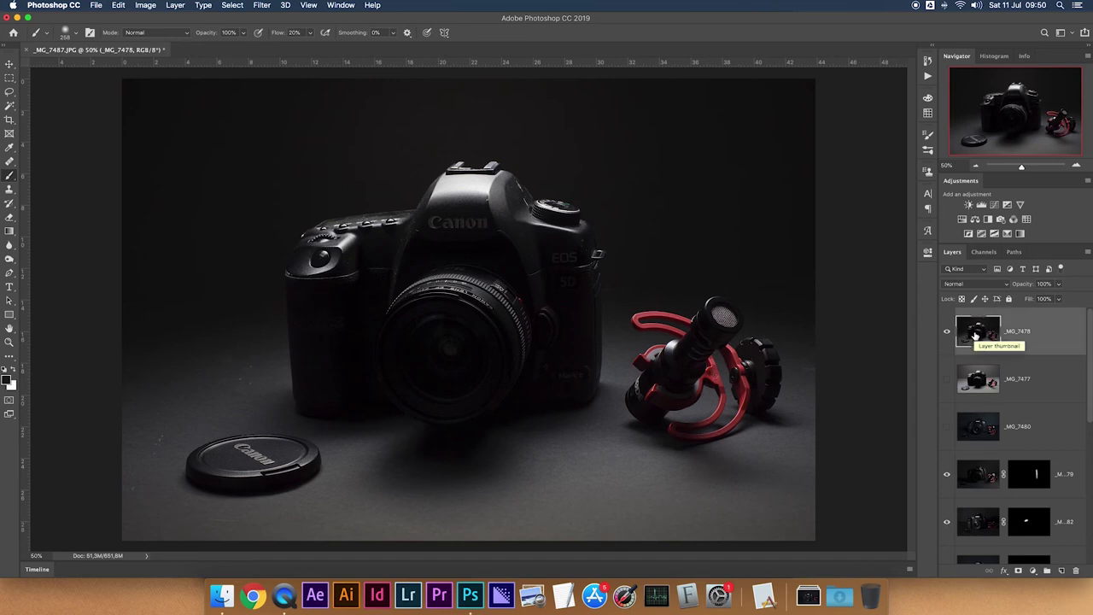
Step: Add a mask to the _MG_7478 layer and apply a vertical white-to-black gradient that keeps only its upper background
key("g")
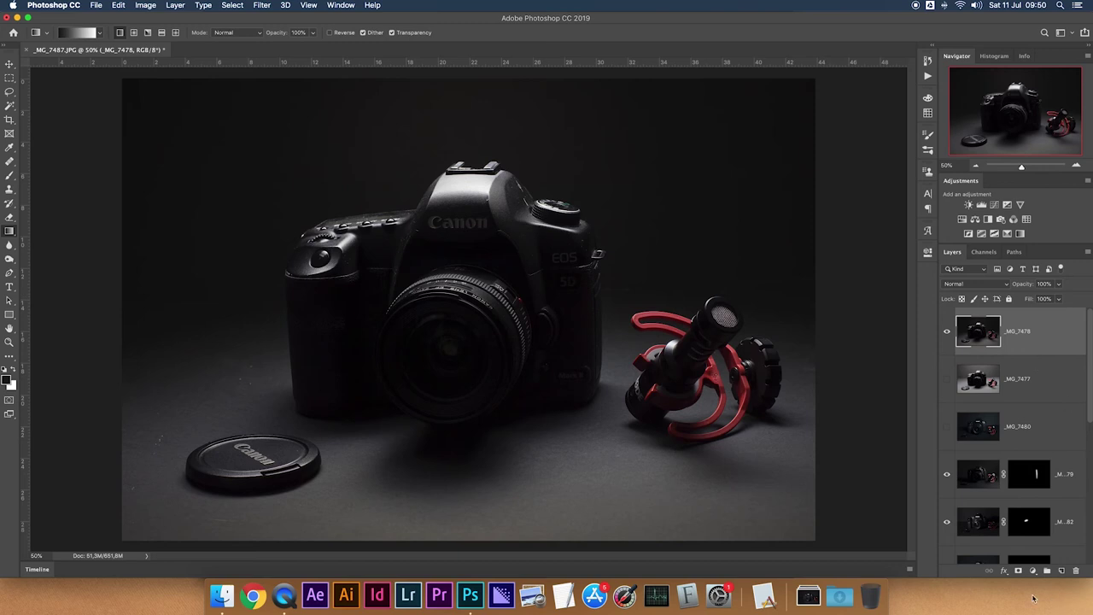
left_click(1017, 571)
left_click_drag(614, 254, 610, 307)
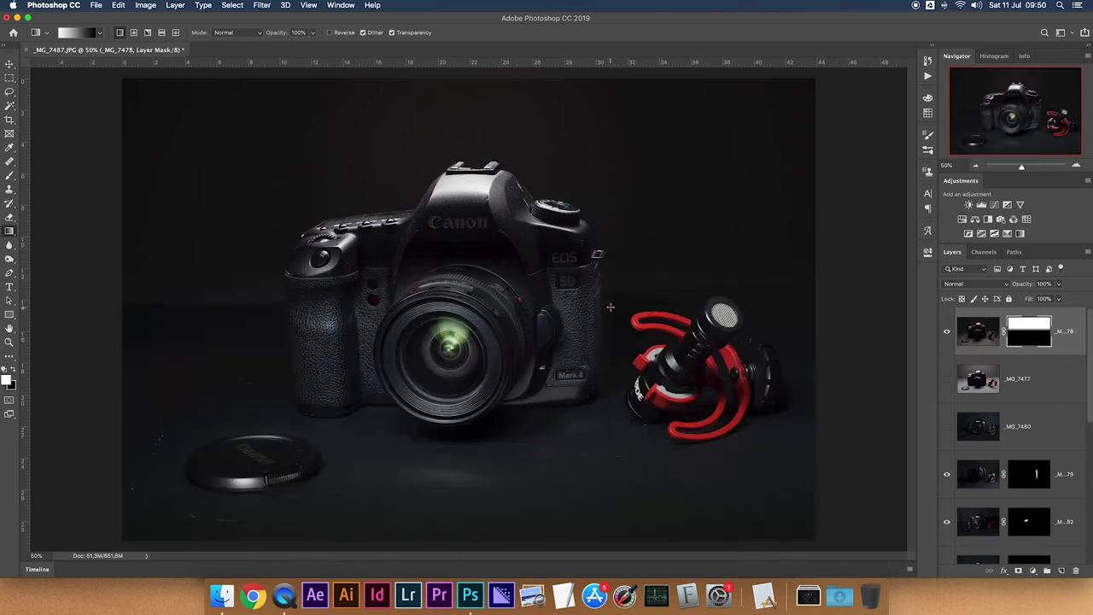
left_click_drag(613, 250, 615, 334)
left_click_drag(617, 288, 617, 345)
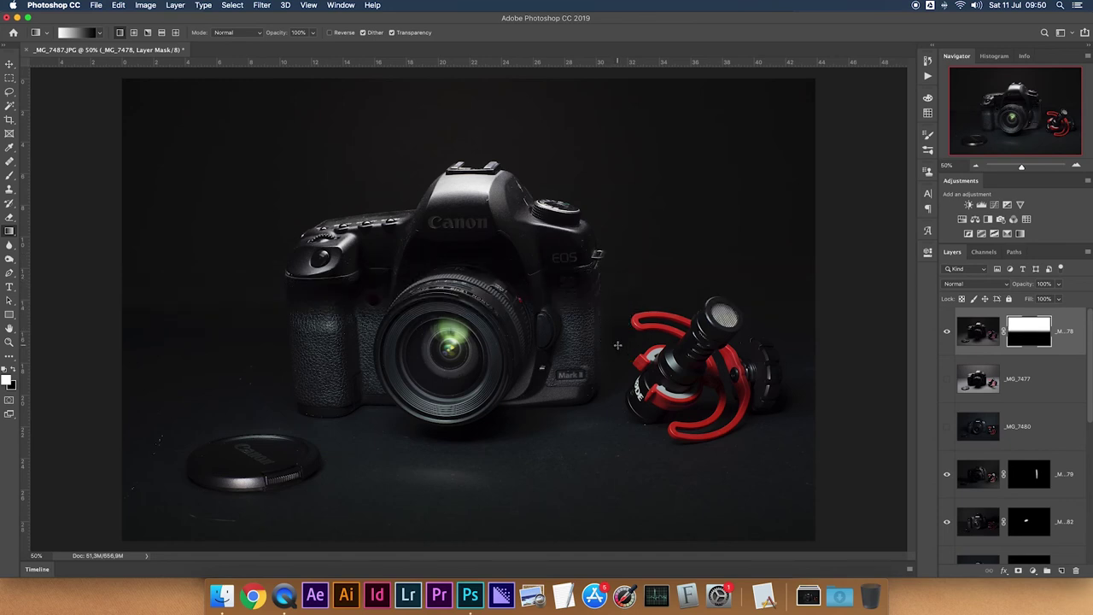
Step: Paint black on the _MG_7478 mask over the upper camera body to hide that layer's lighting there
left_click(975, 333)
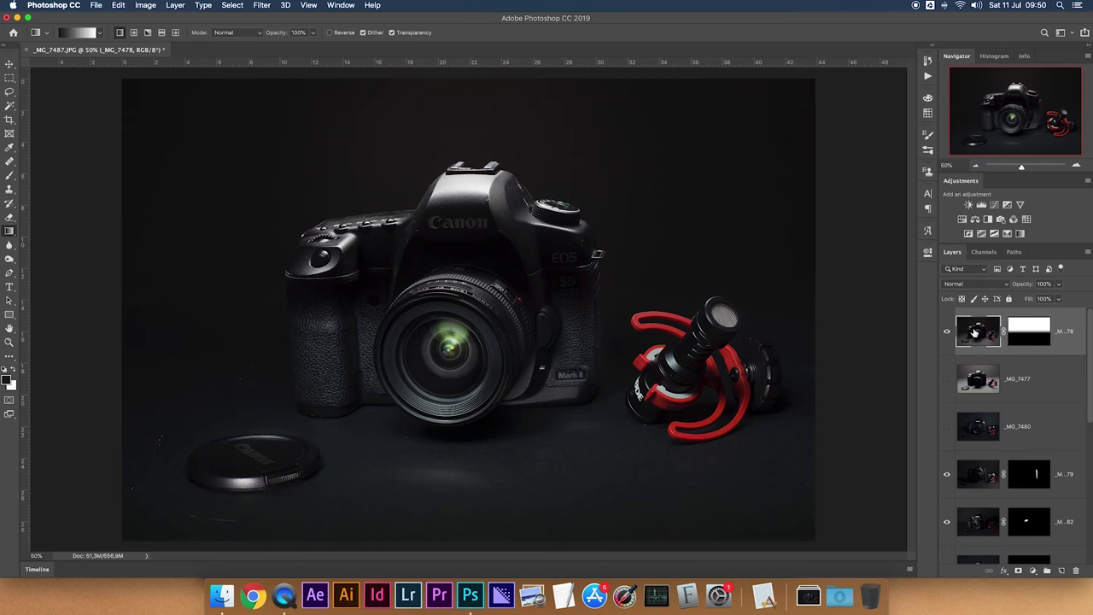
left_click(1029, 331)
key("x")
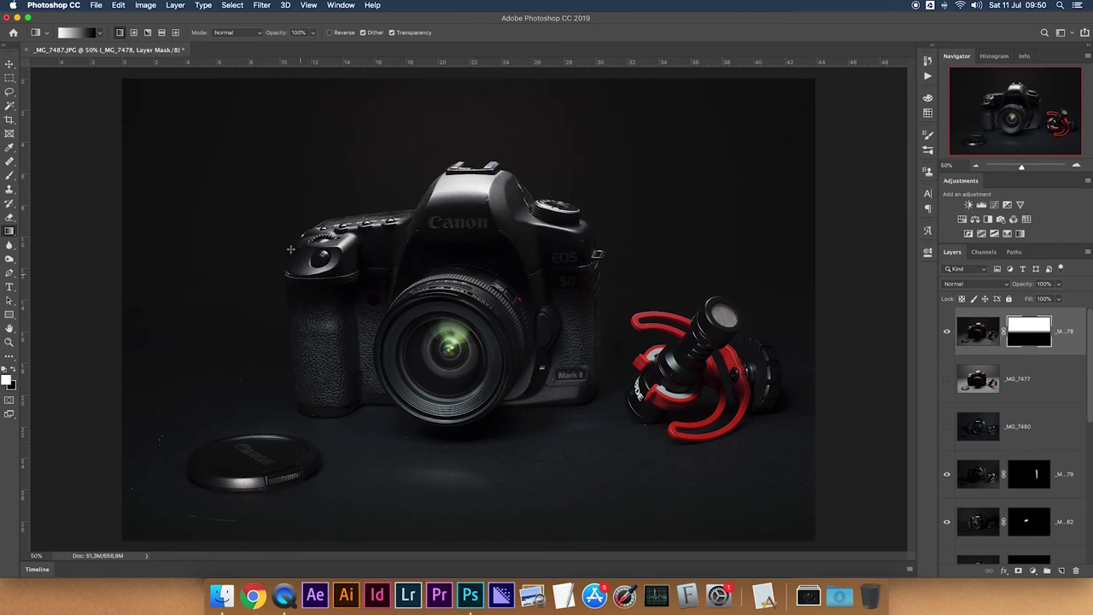
key("b")
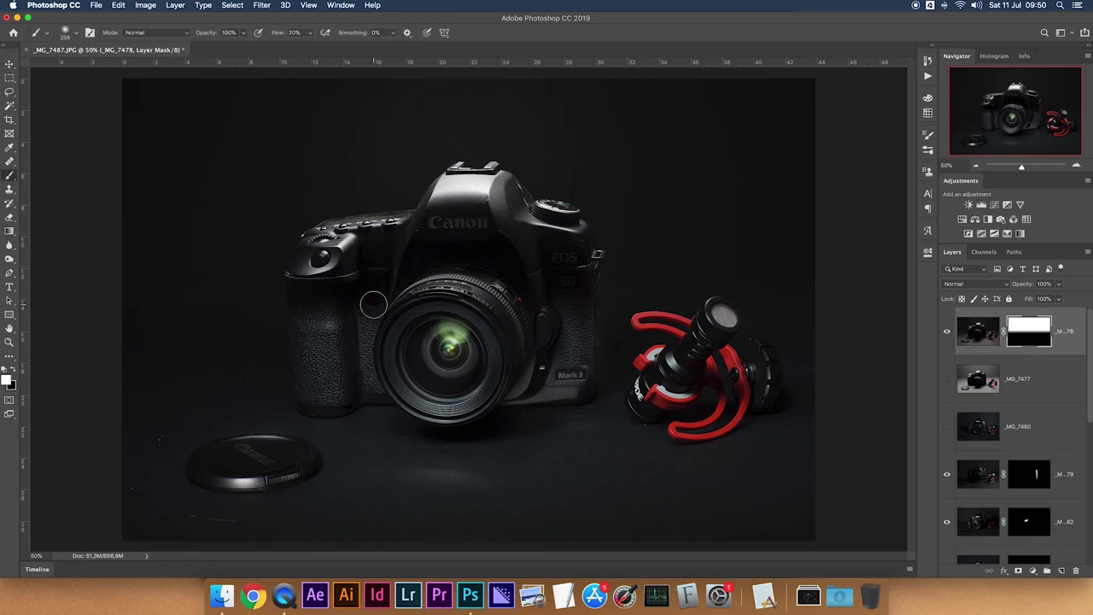
mouse_move(373, 304)
left_mouse_down()
mouse_move(302, 296)
mouse_move(324, 230)
mouse_move(398, 225)
mouse_move(363, 265)
mouse_move(364, 249)
mouse_move(353, 259)
mouse_move(420, 252)
mouse_move(424, 313)
mouse_move(317, 281)
mouse_move(381, 261)
mouse_move(388, 277)
mouse_move(412, 225)
mouse_move(462, 172)
mouse_move(571, 224)
mouse_move(584, 279)
mouse_move(567, 297)
mouse_move(560, 256)
mouse_move(503, 219)
mouse_move(467, 274)
mouse_move(430, 208)
mouse_move(425, 228)
mouse_move(387, 229)
mouse_move(440, 227)
mouse_move(420, 235)
mouse_move(472, 182)
mouse_move(504, 189)
mouse_move(444, 194)
left_mouse_up()
mouse_move(449, 193)
left_mouse_down()
mouse_move(478, 198)
mouse_move(443, 196)
mouse_move(461, 175)
mouse_move(500, 178)
mouse_move(575, 230)
mouse_move(577, 248)
mouse_move(514, 231)
mouse_move(575, 305)
mouse_move(568, 329)
left_mouse_up()
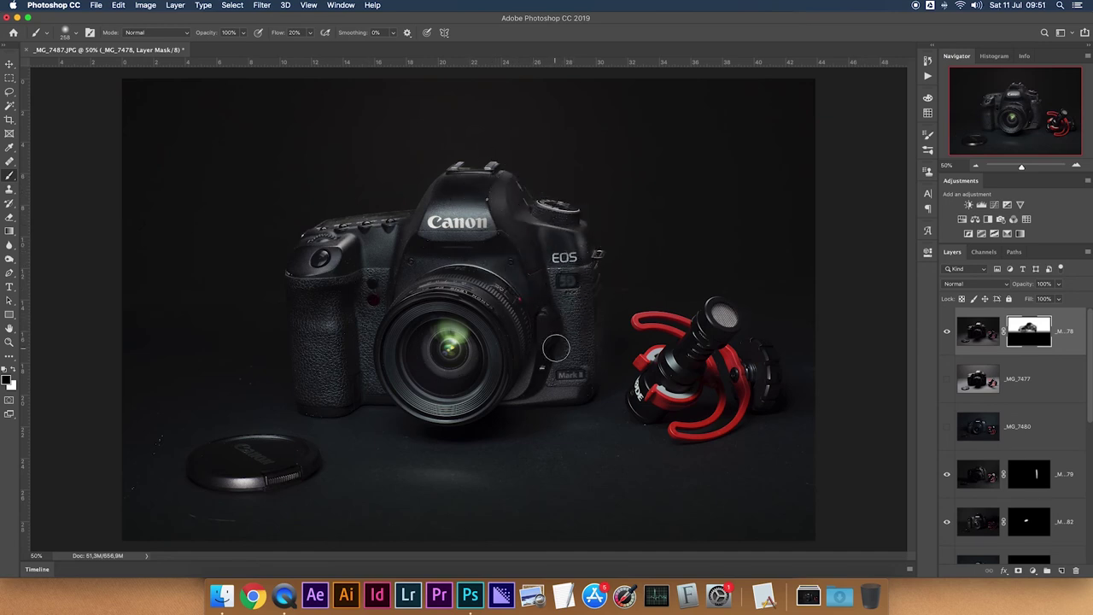
right_click(1033, 334)
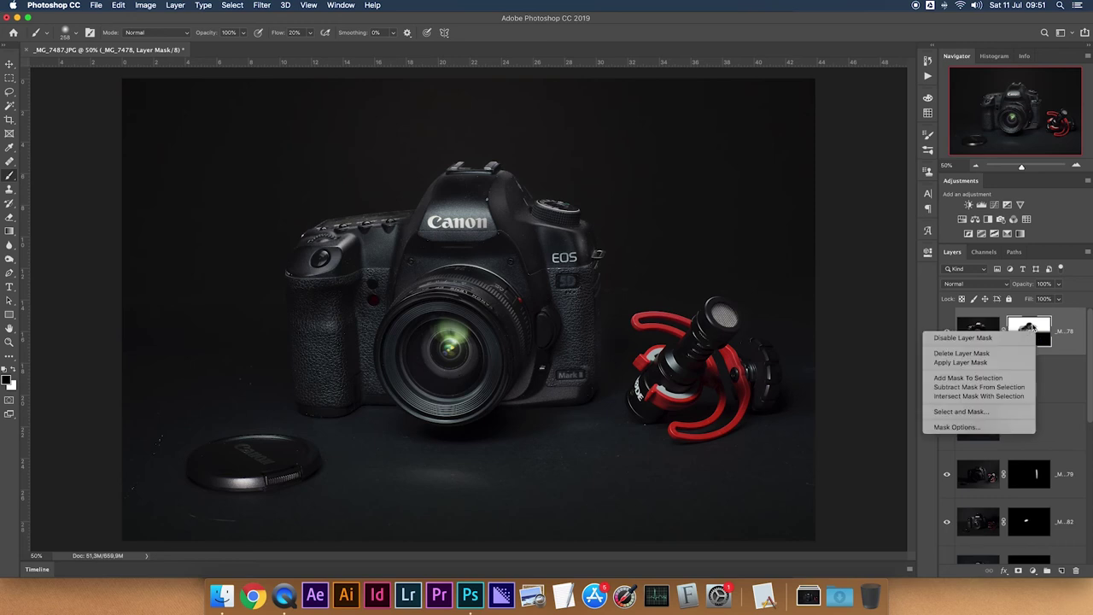
left_click(1029, 327)
right_click(1027, 326)
left_click(1037, 330)
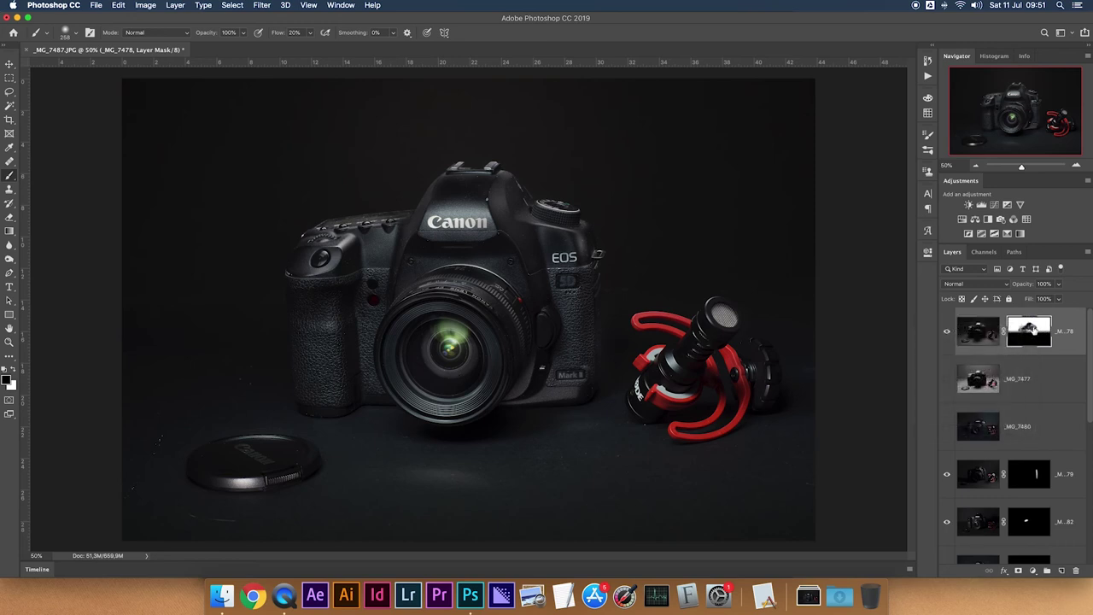
Step: Display the _MG_7478 mask alone and fill its camera silhouette with solid black at 100% brush flow
left_click(1032, 331, "alt")
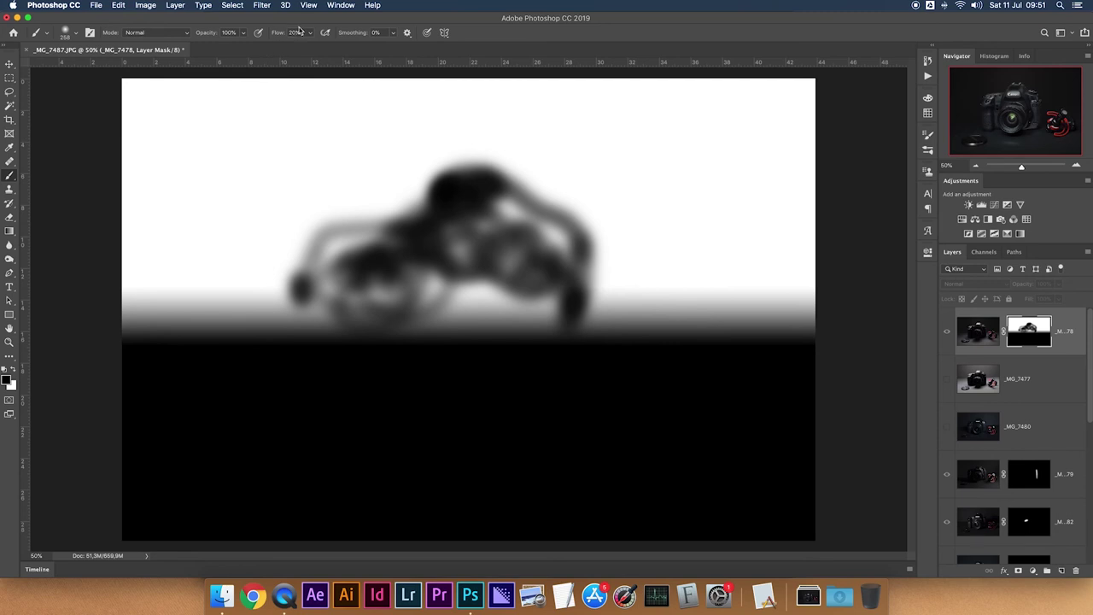
left_click(309, 34)
left_click_drag(310, 46, 373, 53)
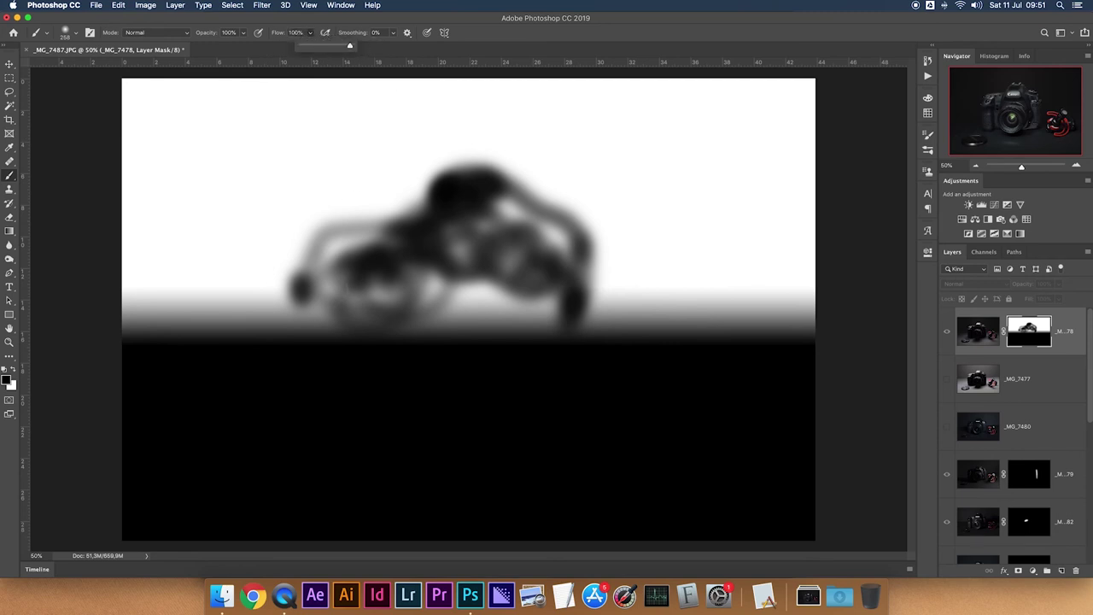
mouse_move(300, 342)
left_mouse_down()
mouse_move(324, 244)
mouse_move(401, 228)
mouse_move(470, 183)
mouse_move(518, 197)
mouse_move(579, 259)
mouse_move(573, 345)
mouse_move(323, 344)
mouse_move(323, 291)
mouse_move(347, 247)
mouse_move(381, 244)
mouse_move(345, 258)
mouse_move(339, 337)
mouse_move(352, 267)
mouse_move(458, 234)
mouse_move(481, 214)
mouse_move(441, 220)
mouse_move(511, 213)
mouse_move(542, 230)
mouse_move(563, 265)
mouse_move(567, 323)
mouse_move(356, 317)
mouse_move(401, 252)
mouse_move(484, 229)
mouse_move(518, 237)
mouse_move(560, 315)
mouse_move(439, 321)
mouse_move(382, 296)
mouse_move(499, 242)
mouse_move(373, 307)
left_mouse_up()
mouse_move(436, 351)
left_mouse_down()
mouse_move(478, 342)
mouse_move(391, 305)
mouse_move(442, 328)
mouse_move(512, 289)
mouse_move(518, 260)
mouse_move(512, 321)
mouse_move(530, 298)
left_mouse_up()
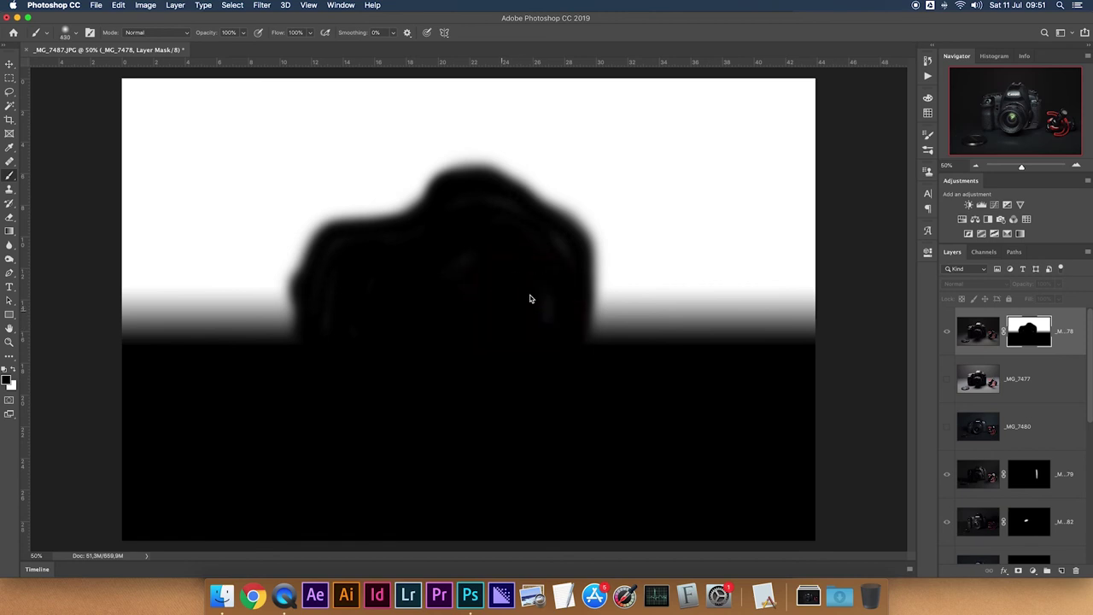
mouse_move(548, 255)
left_mouse_down()
mouse_move(486, 210)
mouse_move(460, 270)
mouse_move(502, 260)
mouse_move(544, 279)
mouse_move(549, 339)
mouse_move(550, 293)
mouse_move(391, 258)
mouse_move(355, 271)
mouse_move(335, 321)
mouse_move(343, 305)
mouse_move(383, 342)
mouse_move(454, 287)
mouse_move(454, 303)
mouse_move(498, 342)
left_mouse_up()
Step: Return from the mask-only display to the image and compare the _MG_7478 layer off and on
right_click(1027, 337)
left_click(1033, 331)
left_click(1032, 333, "alt")
left_click(946, 333)
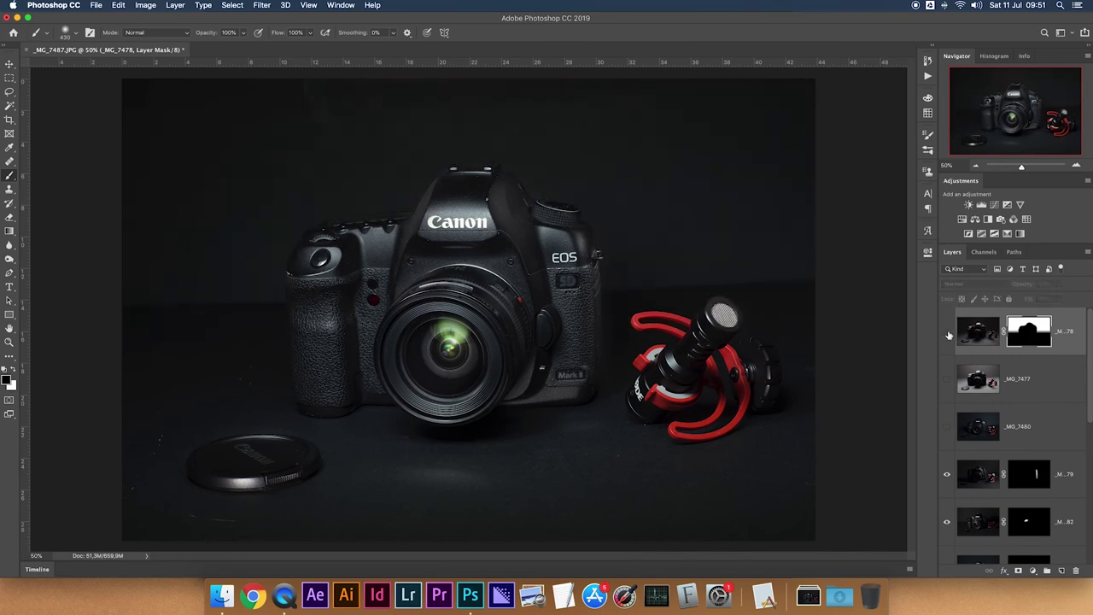
left_click(946, 333)
left_click(947, 333)
left_click(947, 333)
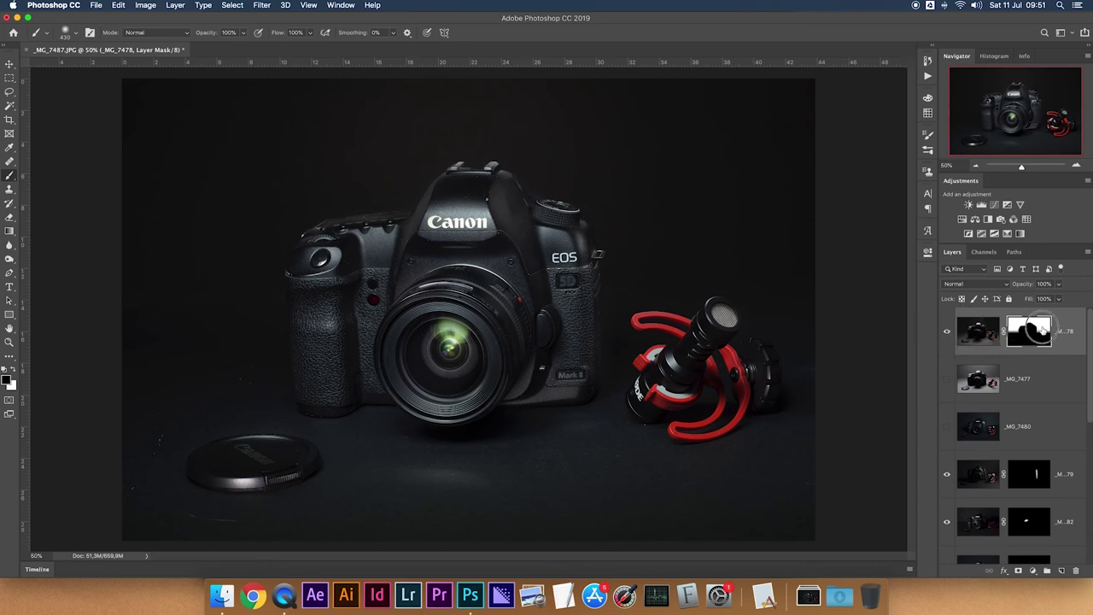
Step: Paint white at 20% brush flow on the _MG_7478 mask over the viewfinder hump to reveal its top lighting
key("x")
type("20")
key("Return")
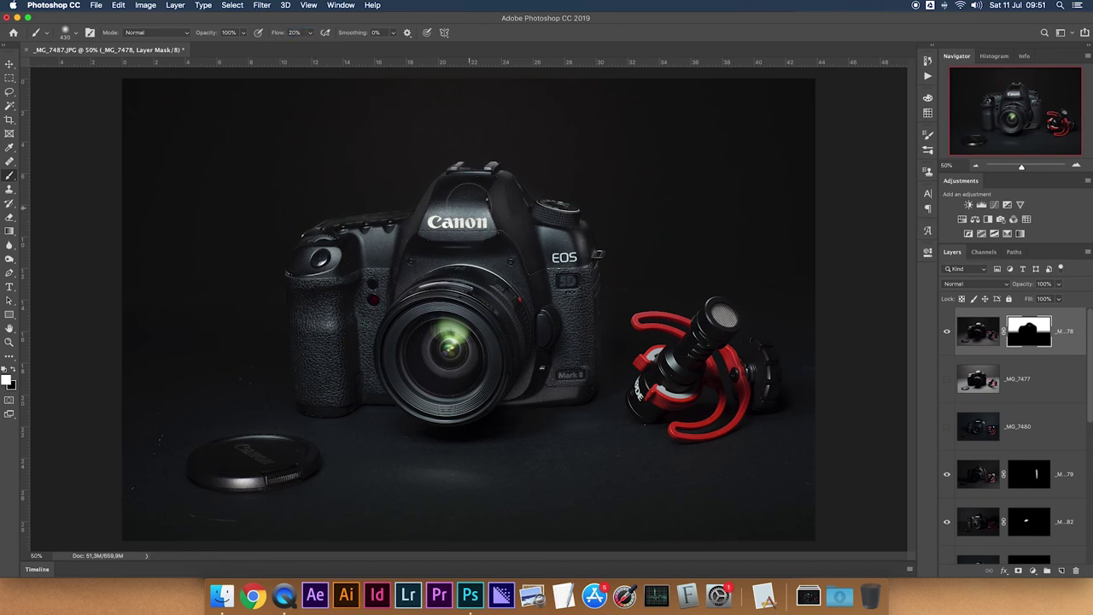
mouse_move(470, 187)
left_mouse_down()
mouse_move(446, 192)
mouse_move(504, 186)
left_mouse_up()
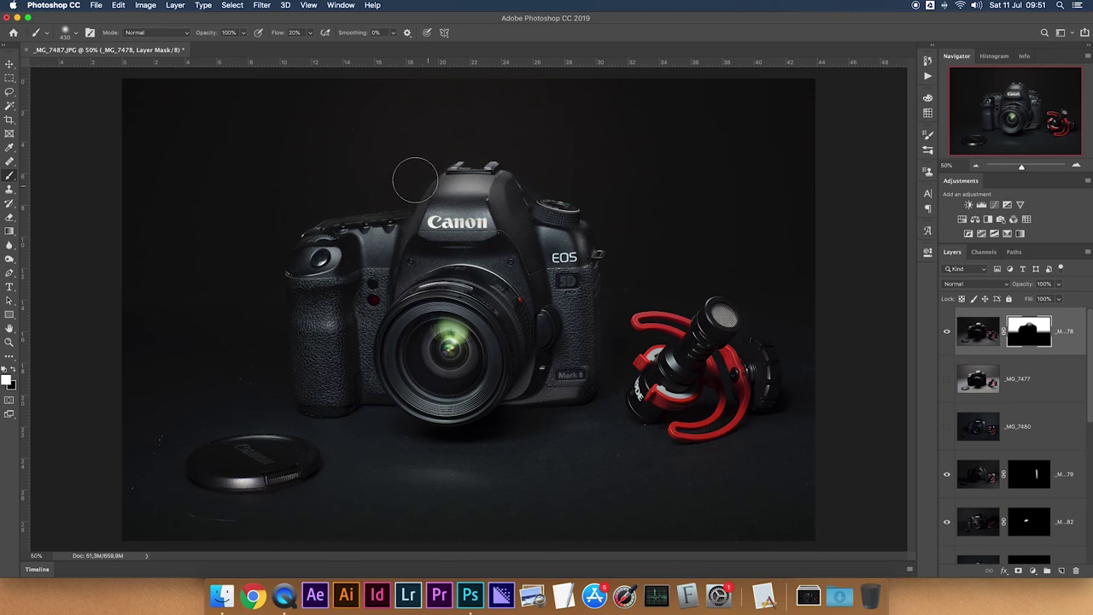
key("super+equal")
key("super+equal")
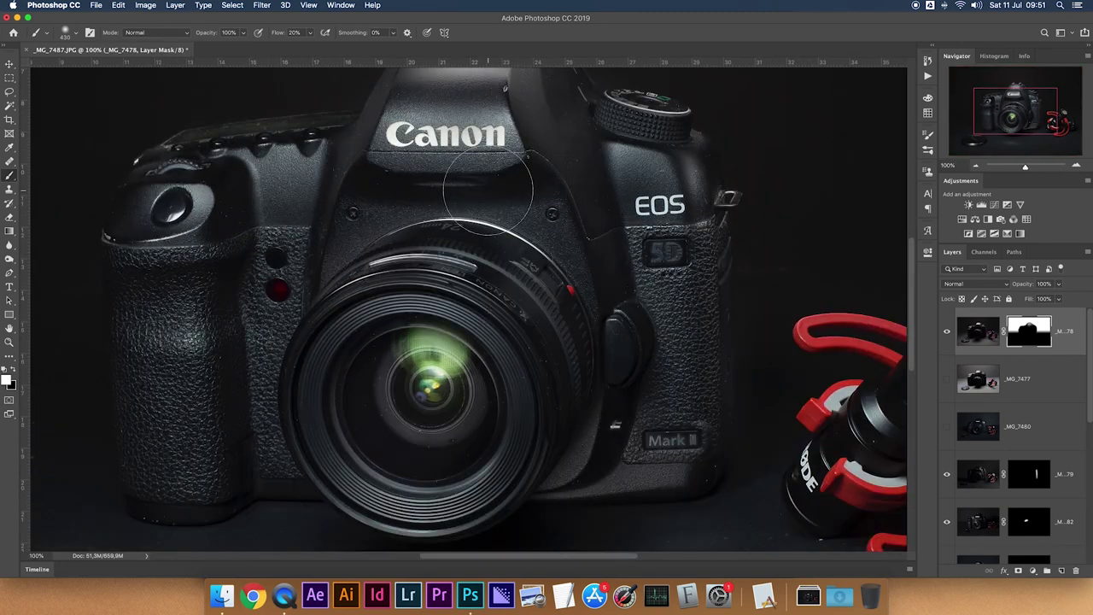
scroll(488, 200, "up", 5)
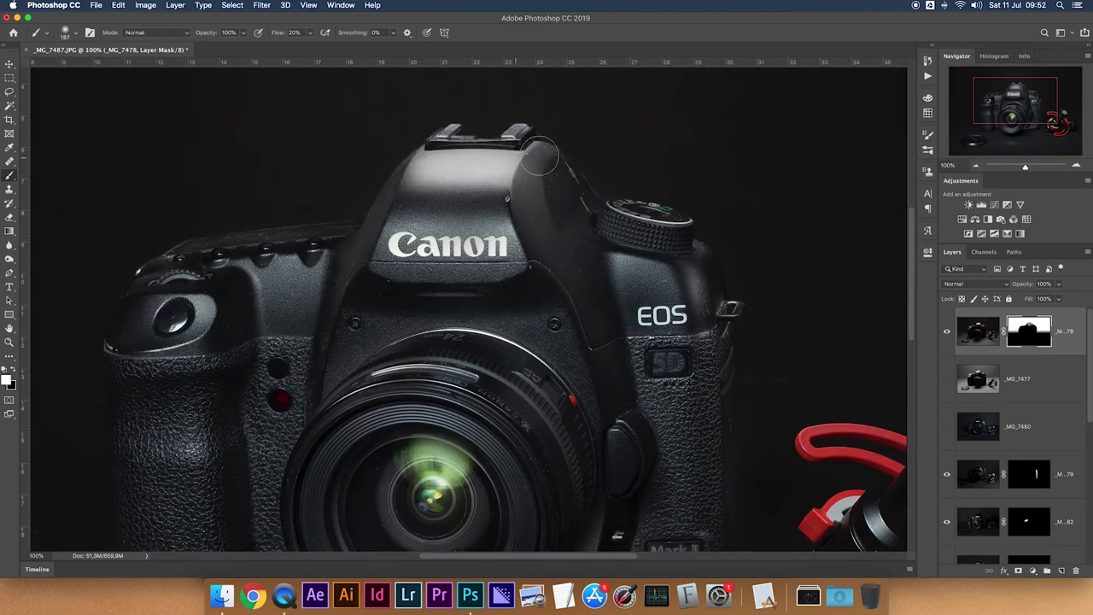
left_click_drag(555, 161, 559, 169)
Step: Check the _MG_7478 layer without its mask and paint white on the mask over the shutter button and top of the grip
left_click(1037, 340, "shift")
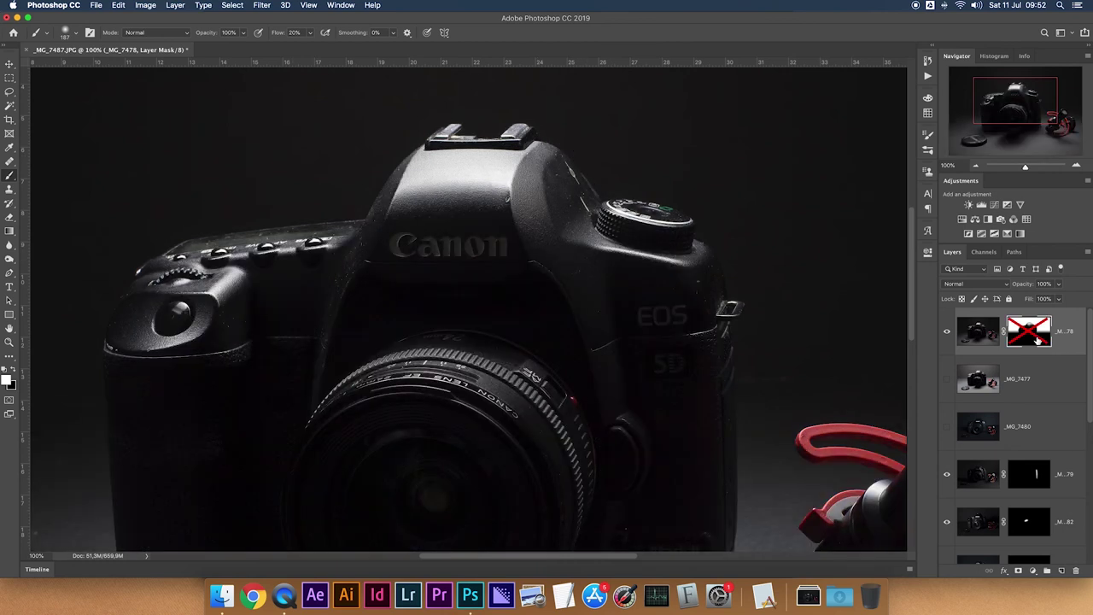
left_click(1037, 340, "shift")
mouse_move(226, 286)
left_mouse_down()
mouse_move(231, 258)
mouse_move(159, 273)
mouse_move(217, 254)
mouse_move(339, 246)
mouse_move(180, 266)
mouse_move(347, 244)
mouse_move(316, 365)
mouse_move(282, 353)
left_mouse_up()
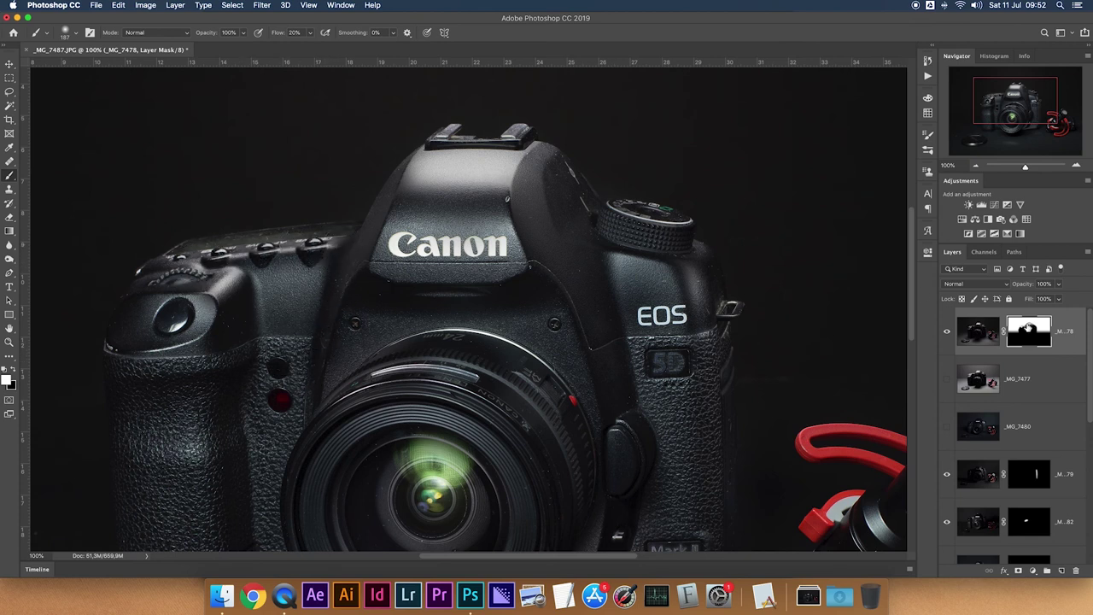
left_click(1028, 328, "shift")
left_click(1029, 331, "shift")
mouse_move(120, 332)
left_mouse_down()
mouse_move(139, 343)
mouse_move(192, 333)
mouse_move(227, 311)
left_mouse_up()
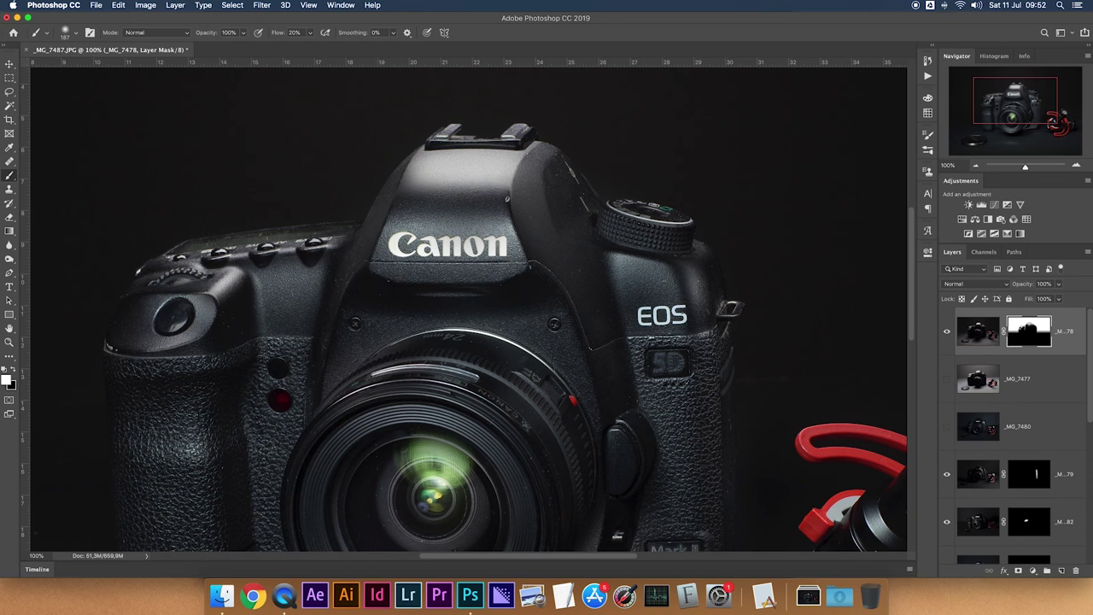
Step: Check the layer without its mask again, paint its light in below the mode dial, and paint black above the EOS lettering to hide the excess
left_click(1033, 334, "shift")
left_click(1030, 330, "shift")
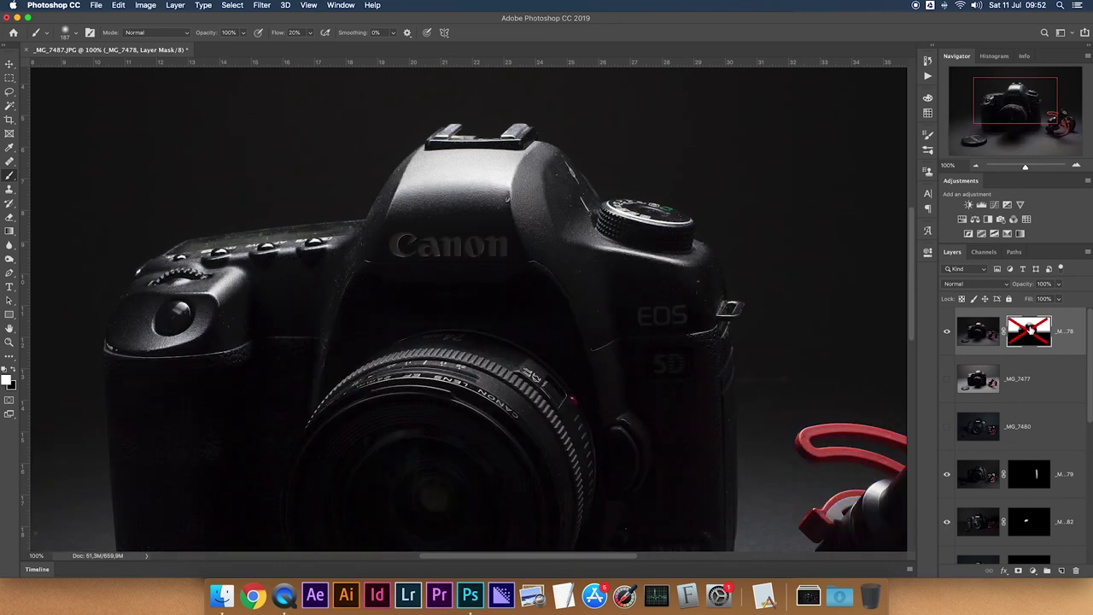
left_click(1030, 330, "shift")
mouse_move(592, 240)
left_mouse_down()
mouse_move(714, 265)
mouse_move(604, 247)
mouse_move(660, 270)
mouse_move(627, 300)
mouse_move(628, 276)
mouse_move(608, 277)
mouse_move(672, 282)
mouse_move(619, 285)
left_mouse_up()
key("bracketright")
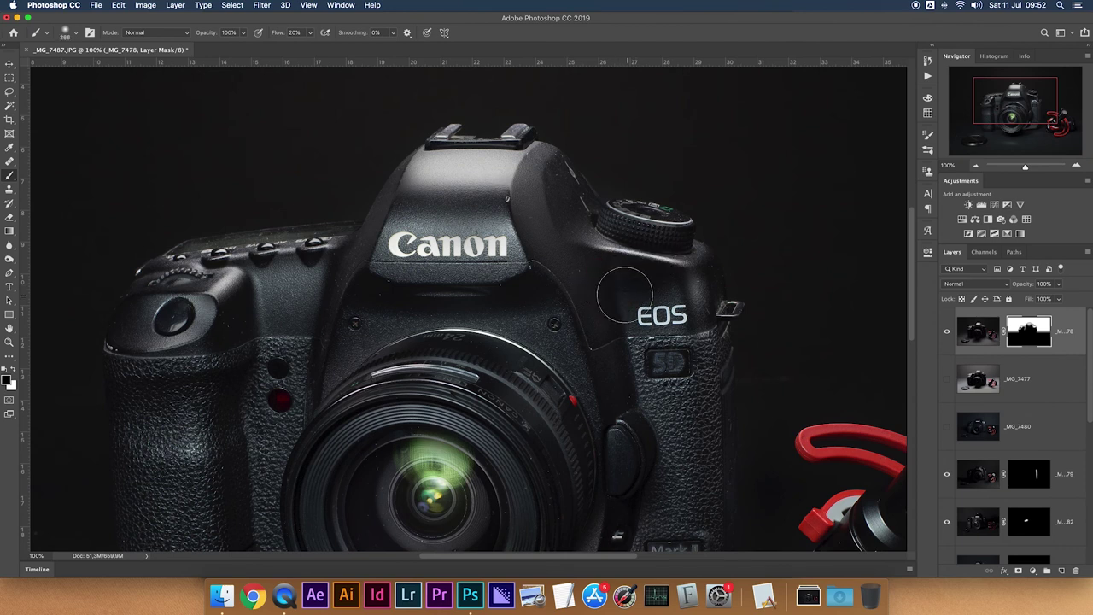
left_click_drag(607, 282, 666, 286)
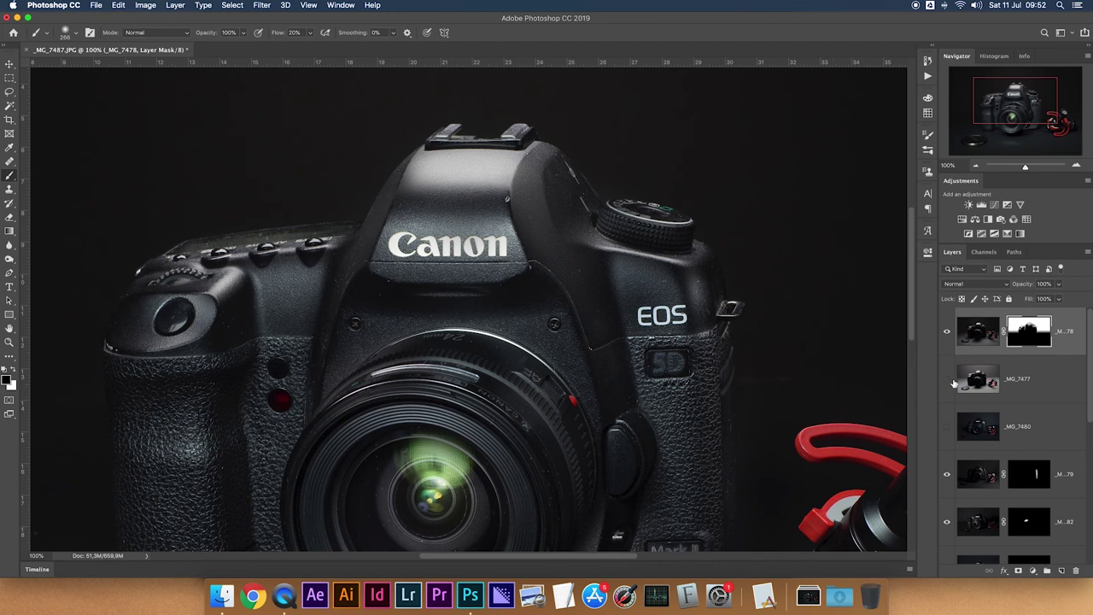
Step: Paint black with a smaller brush on the _MG_7478 mask beside the camera body's right edge, below the strap lug
key("super+0")
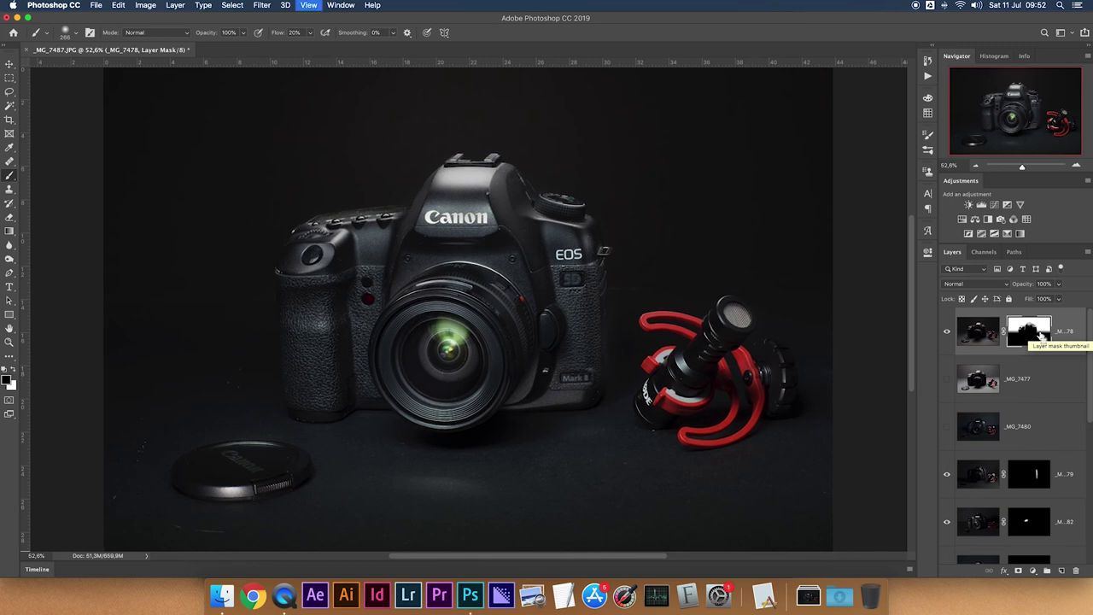
key("super+1")
mouse_move(769, 293)
left_mouse_down()
mouse_move(741, 299)
mouse_move(746, 265)
mouse_move(739, 439)
mouse_move(748, 453)
mouse_move(742, 273)
mouse_move(748, 442)
mouse_move(737, 293)
mouse_move(752, 312)
left_mouse_up()
key("x")
scroll(740, 442, "up", 1)
key("x")
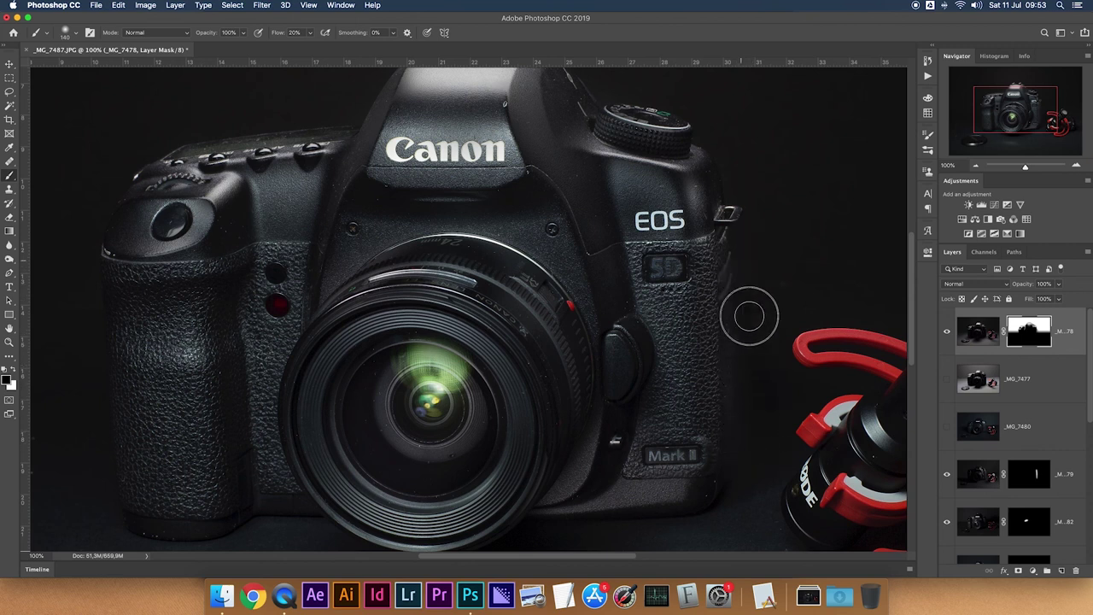
scroll(753, 410, "up", 1)
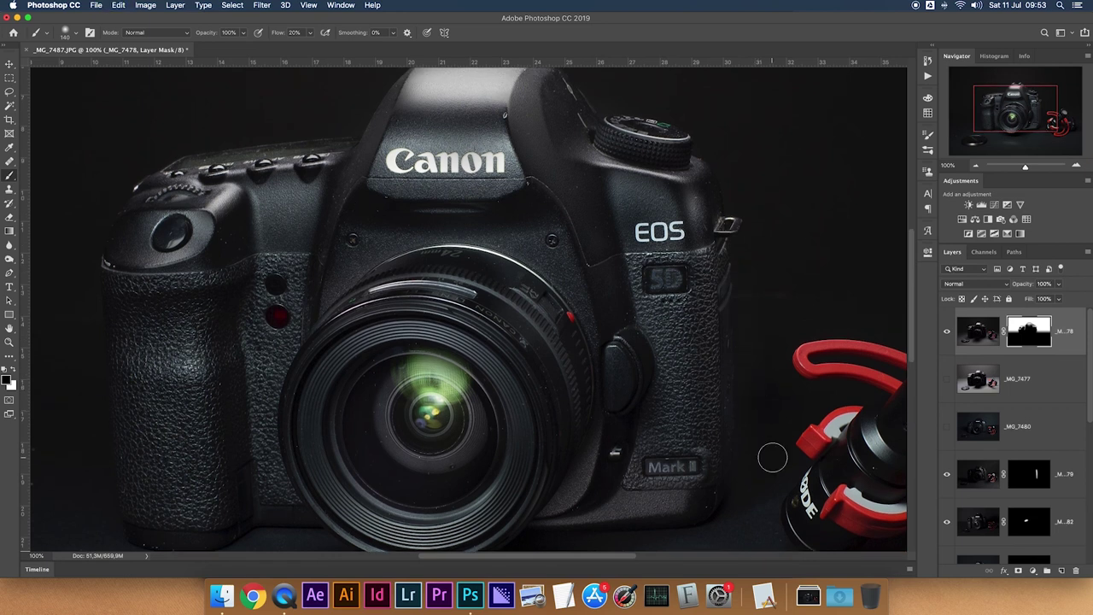
scroll(621, 266, "up", 5)
scroll(631, 263, "left", 2)
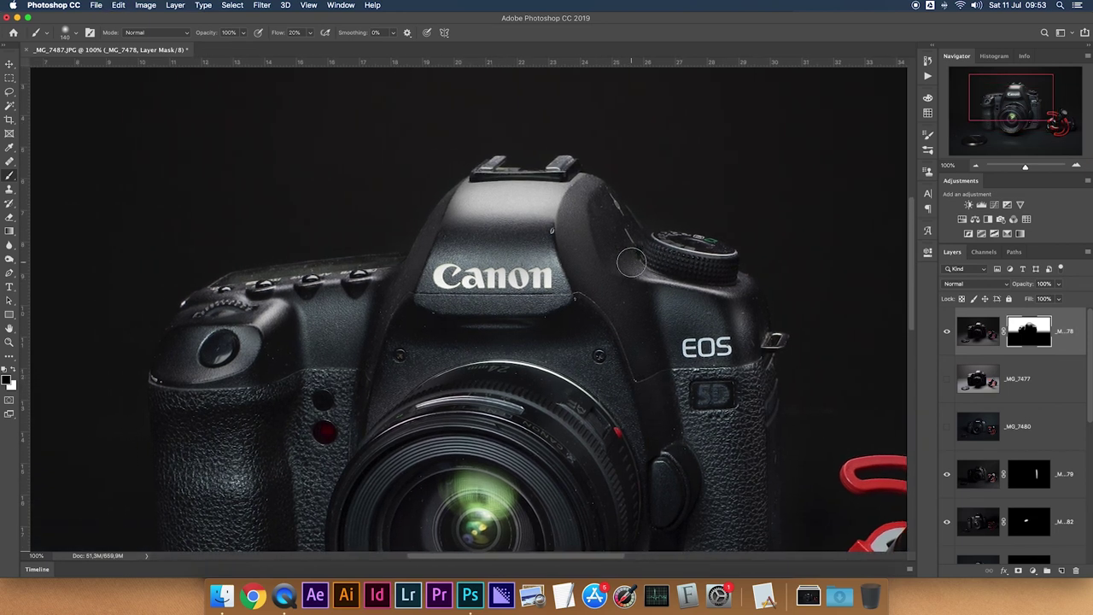
key("super+0")
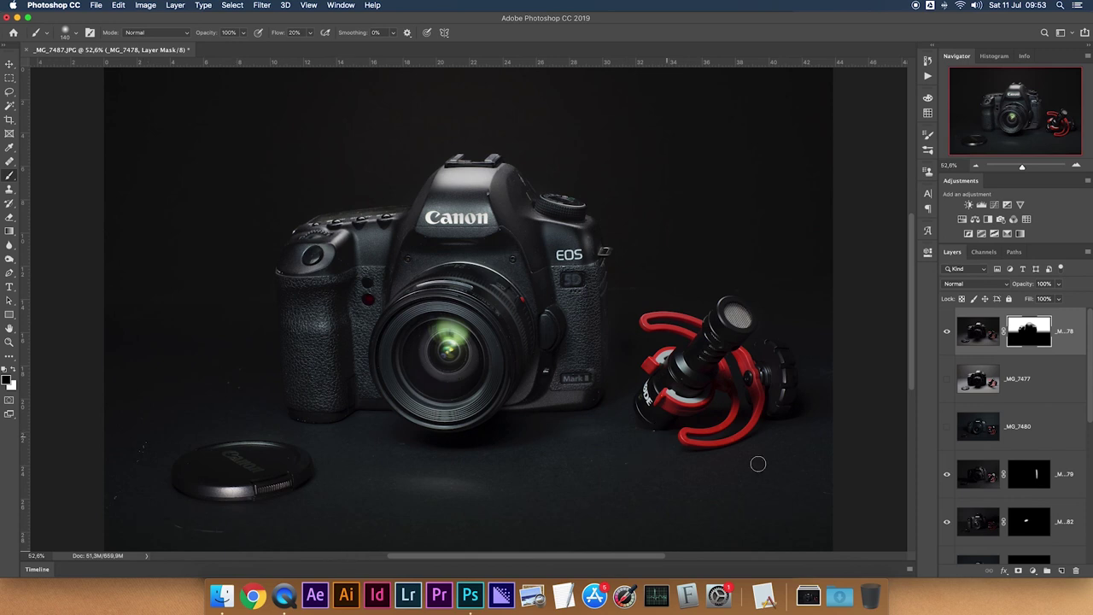
Step: Compare the original Background photo alone with the full composite, and toggle the masked layer ending in 85 off and on
scroll(981, 412, "down", 5)
left_click(946, 539)
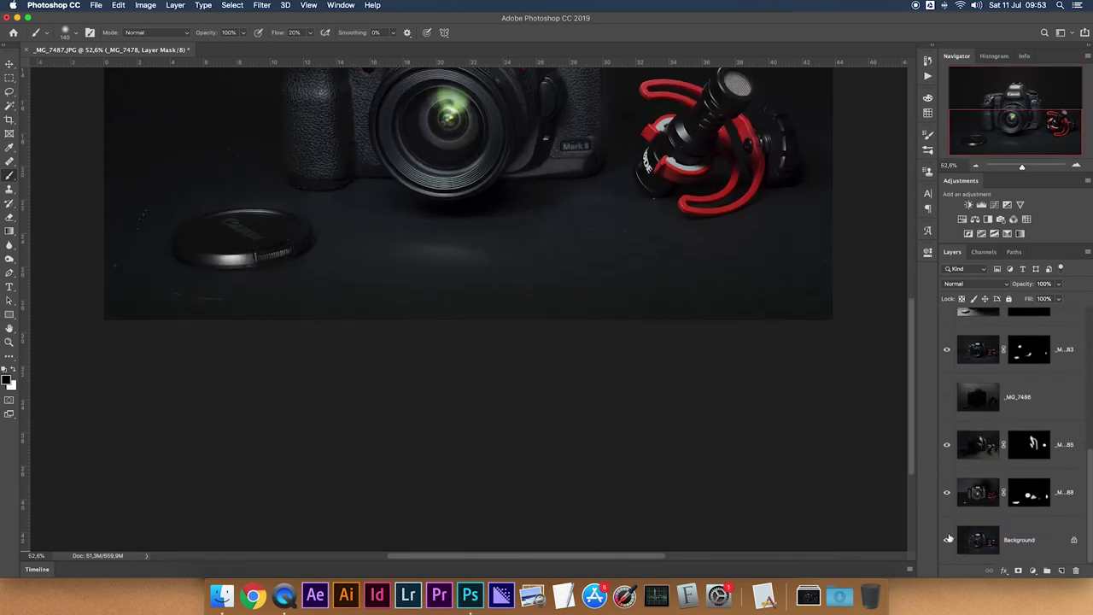
scroll(753, 323, "up", 5)
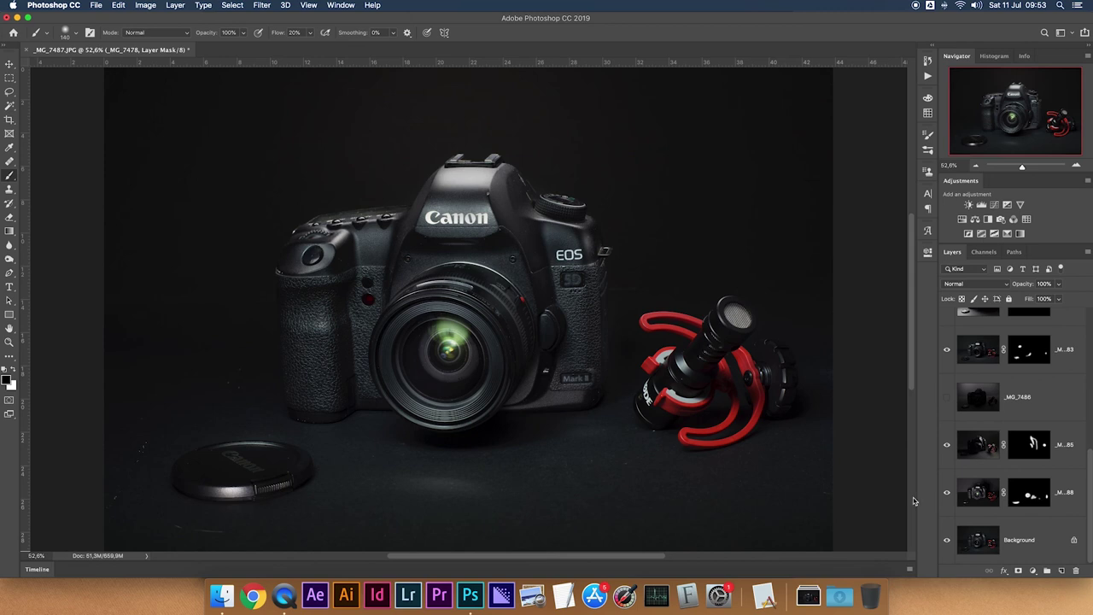
left_click(948, 541)
left_click(948, 541, "alt")
left_click(946, 444)
left_click(945, 445)
left_click(946, 444)
left_click(946, 445)
left_click(946, 539, "alt")
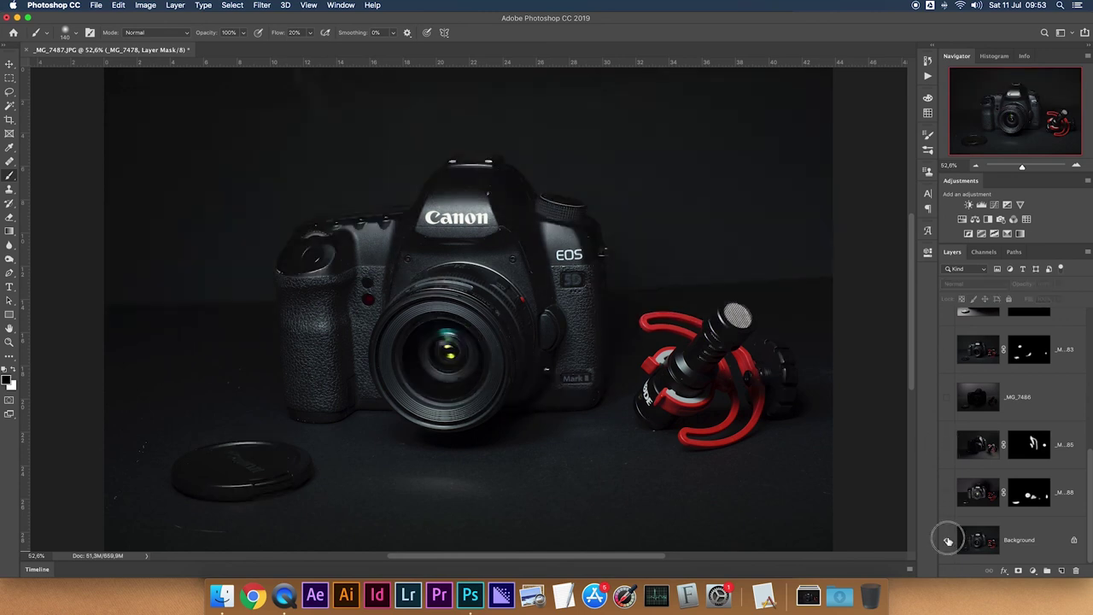
left_click(946, 540, "alt")
left_click(945, 540, "alt")
left_click(946, 540, "alt")
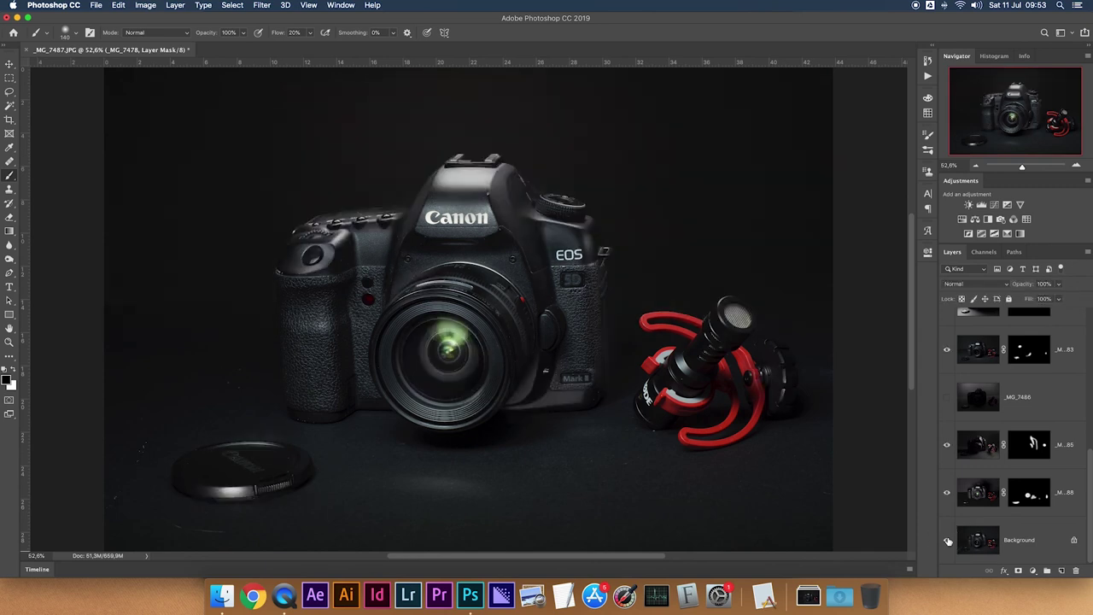
left_click(946, 539, "alt")
left_click(946, 539, "alt")
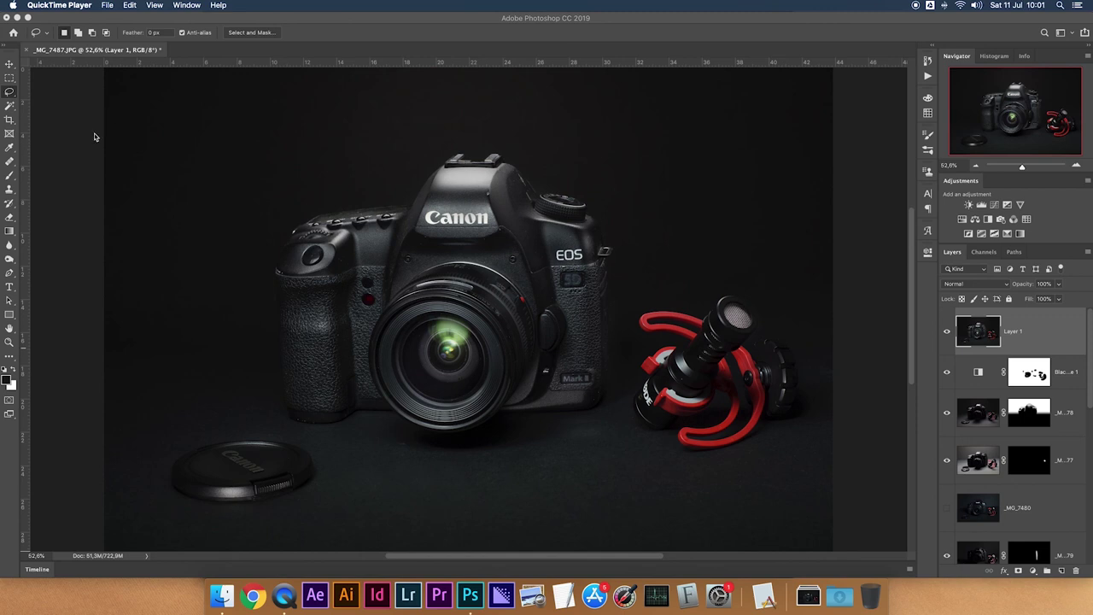
Step: Compare the retouched Layer 1 off and on, and leave it shown
left_click(946, 332)
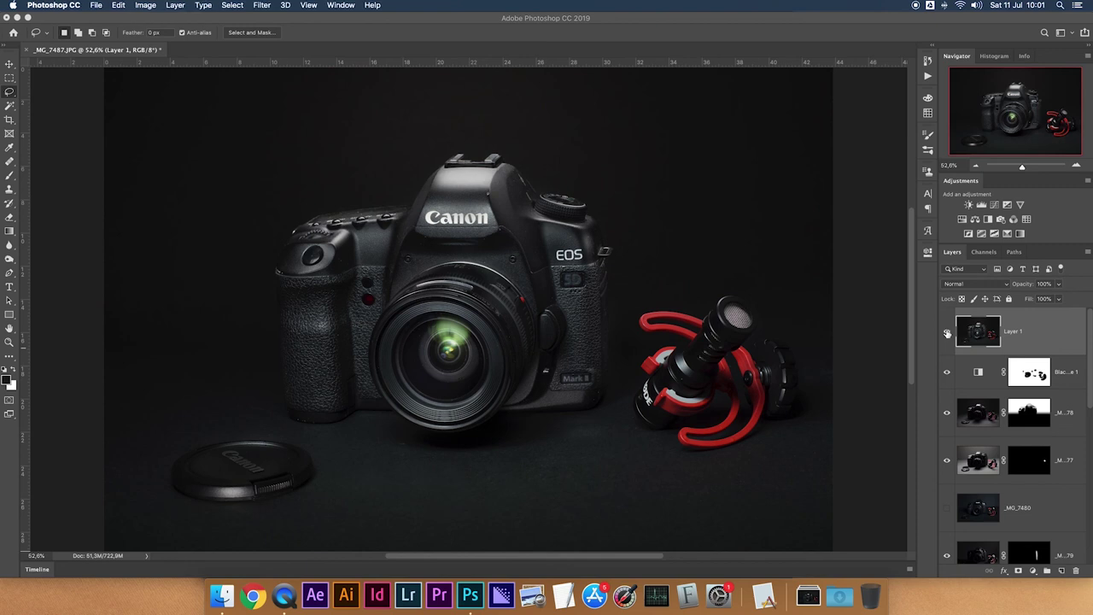
left_click(946, 333)
left_click(946, 333)
left_click(946, 333)
left_click(946, 333)
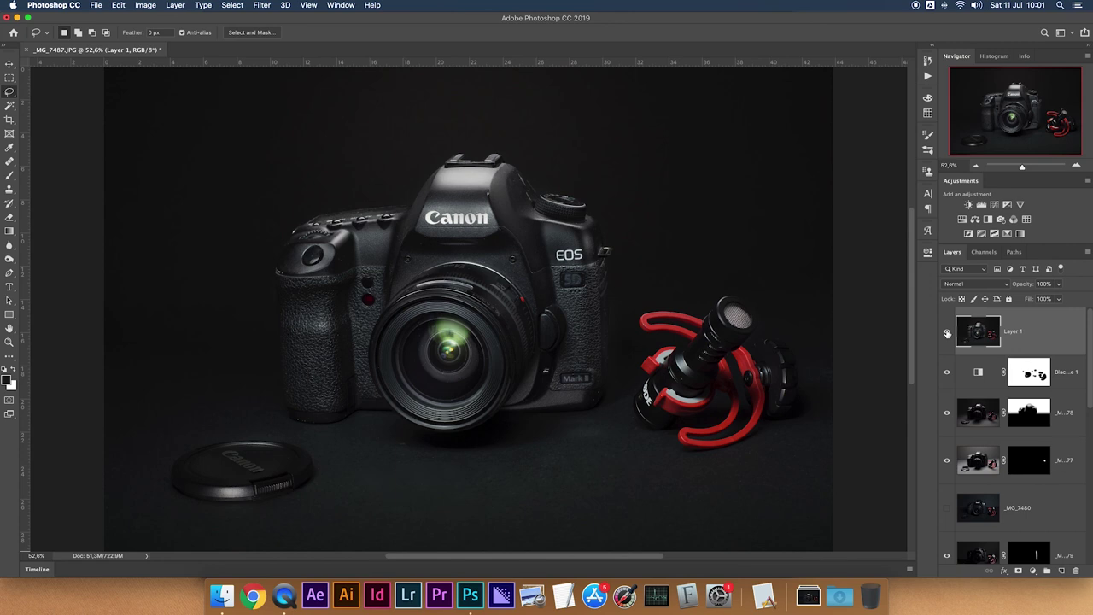
Step: Examine the retouched image at 100% across the lens cap, microphone, lens and camera body
key("super+1")
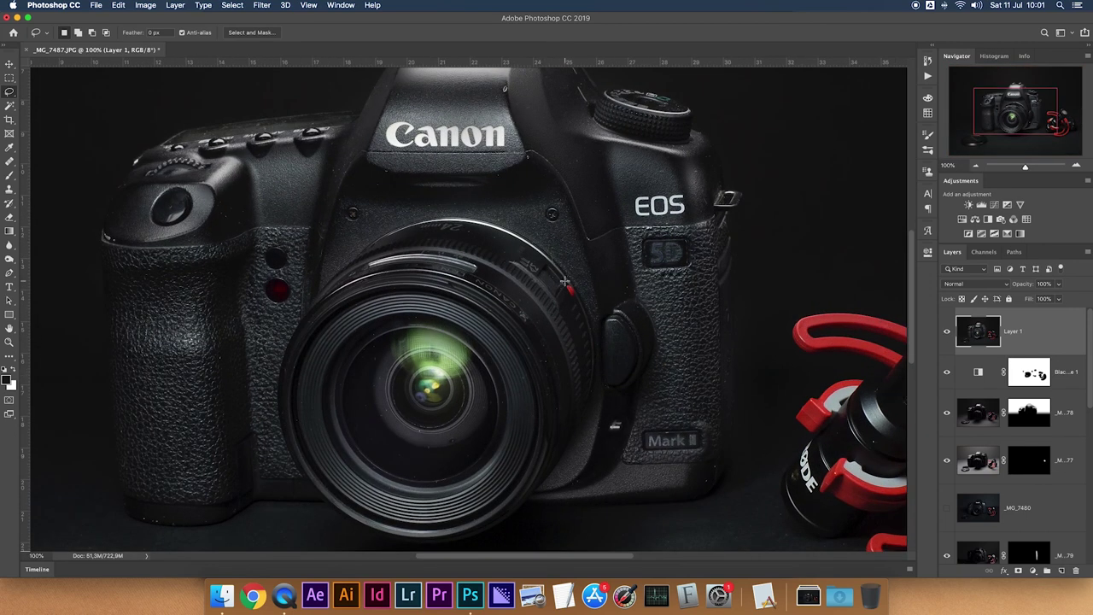
scroll(564, 280, "down", 5)
scroll(559, 280, "left", 6)
scroll(550, 279, "down", 2)
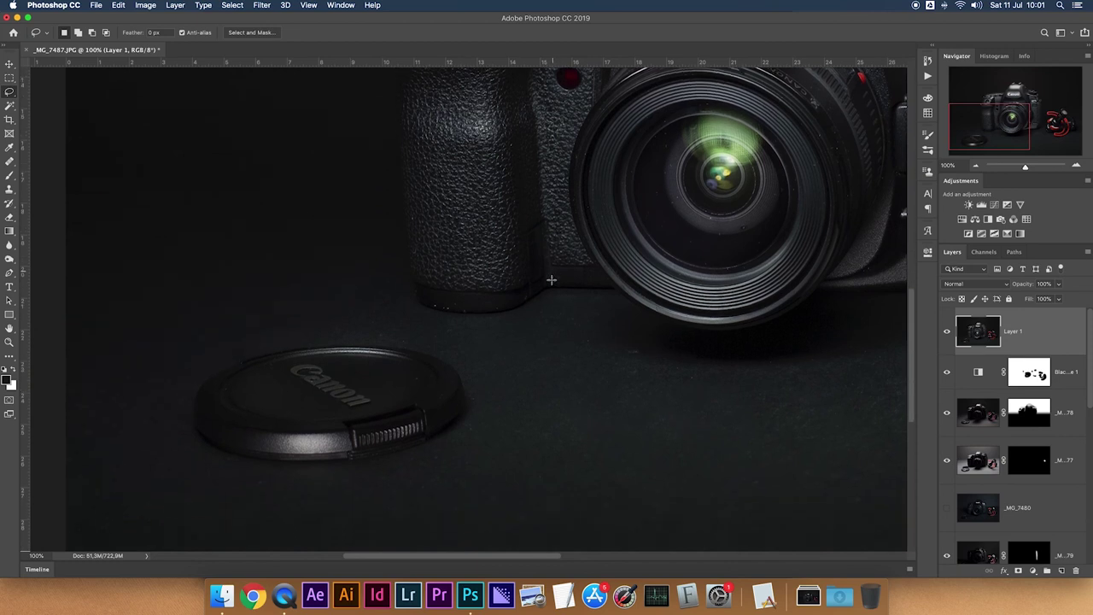
scroll(550, 279, "down", 3)
scroll(550, 279, "right", 10)
scroll(551, 278, "up", 2)
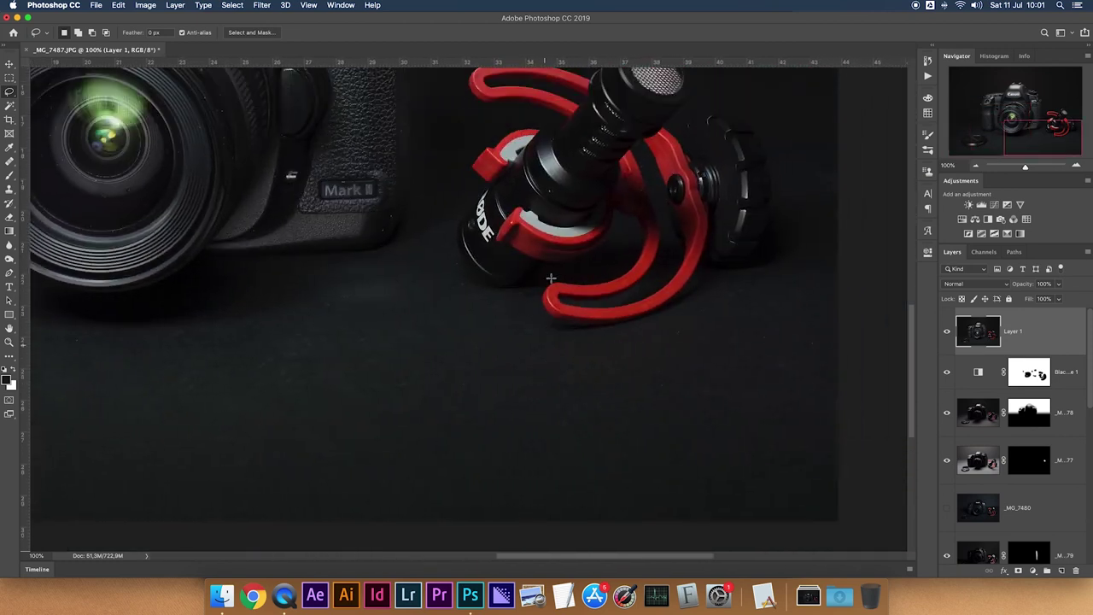
scroll(550, 278, "up", 3)
scroll(550, 279, "left", 10)
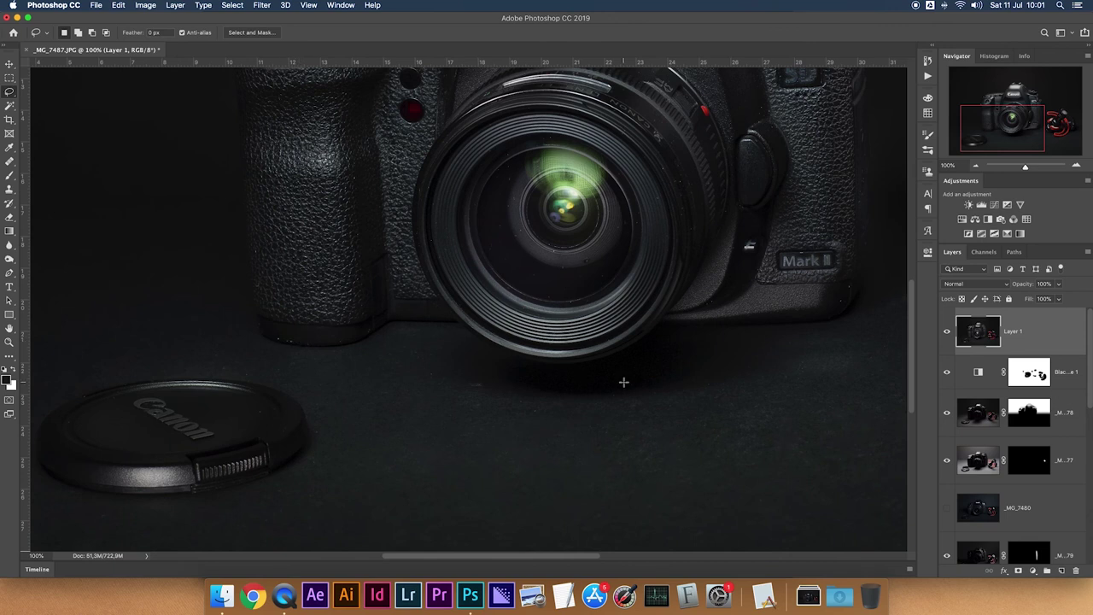
scroll(623, 381, "up", 8)
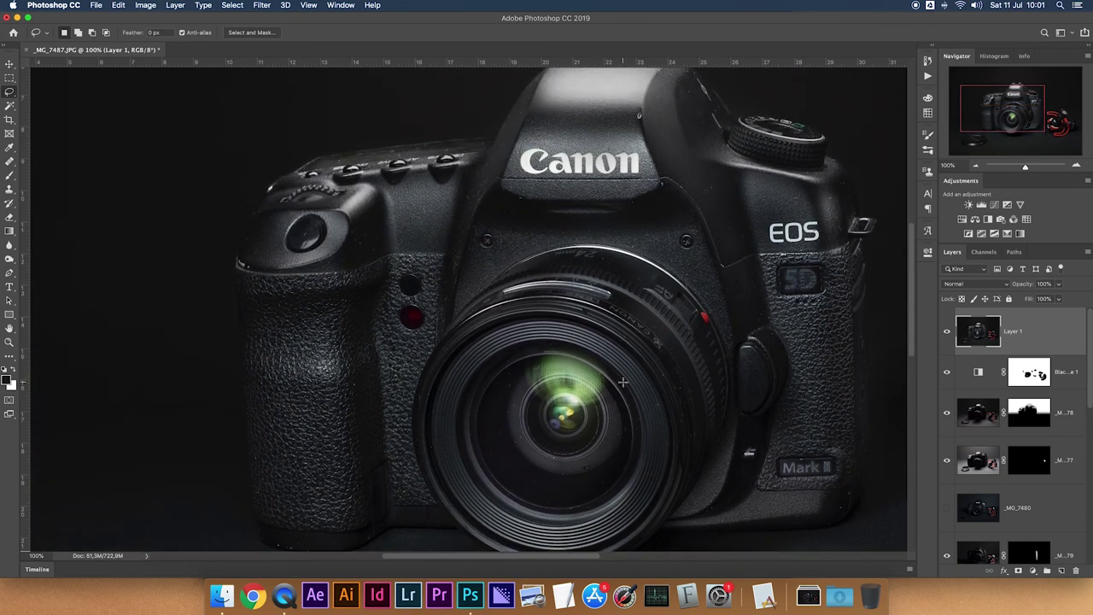
scroll(623, 381, "up", 2)
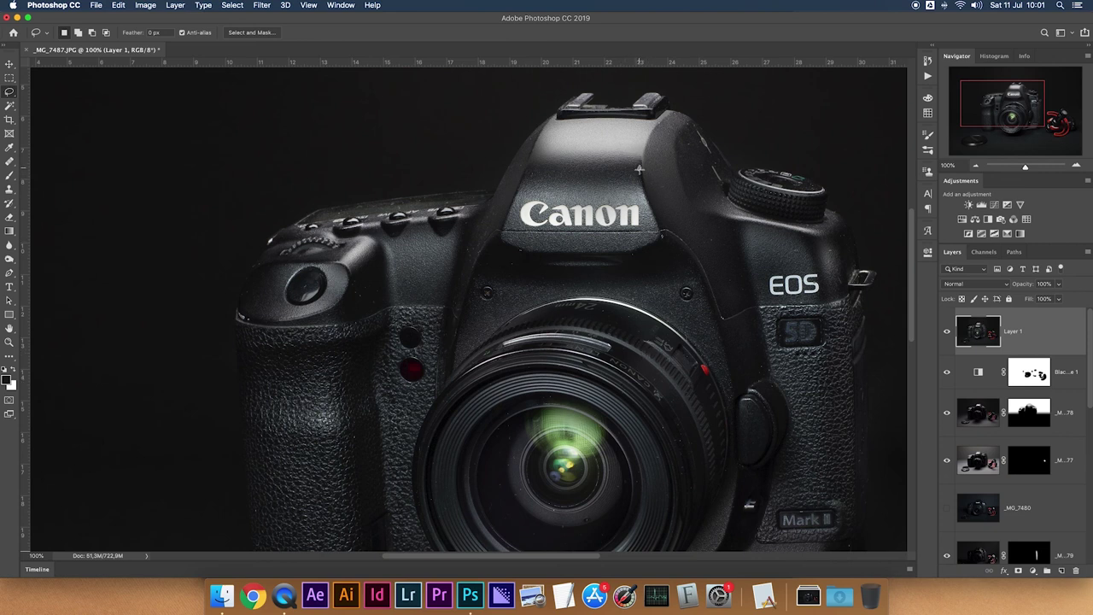
scroll(696, 219, "down", 2)
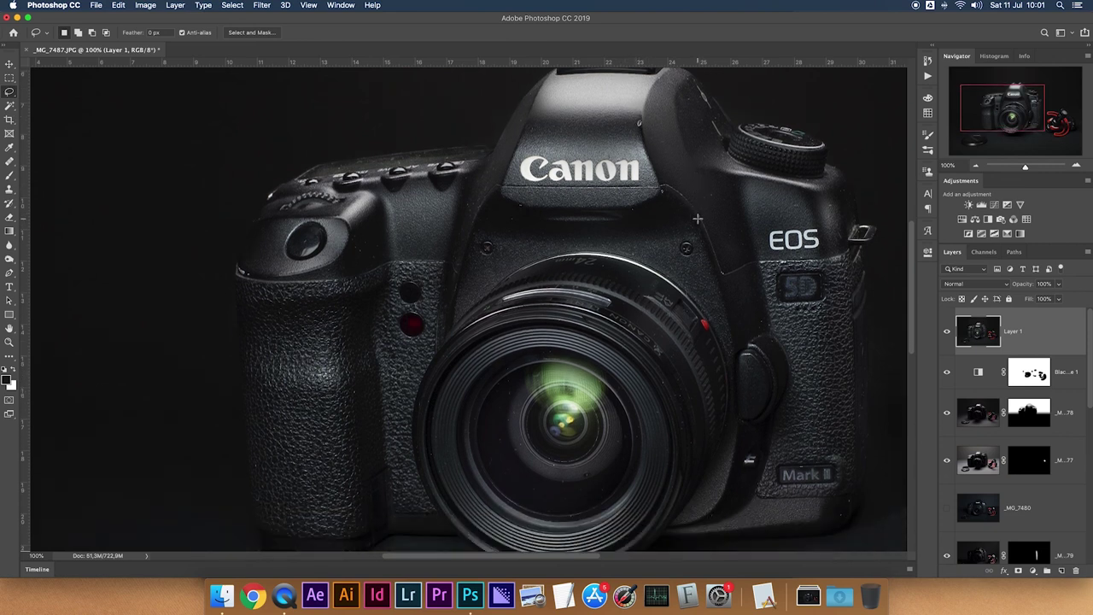
scroll(697, 219, "down", 2)
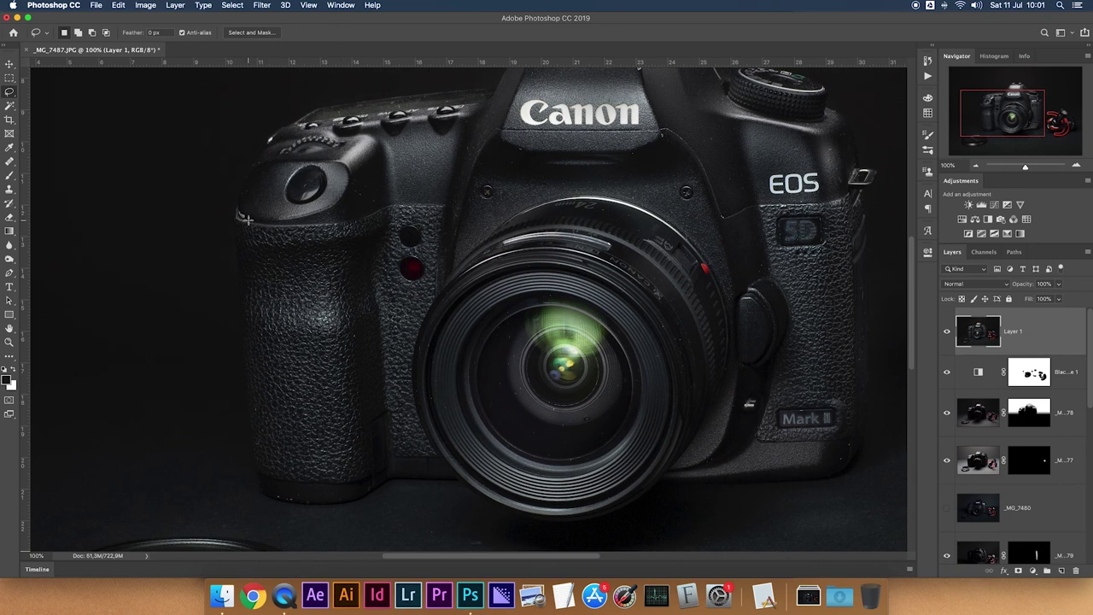
scroll(470, 231, "right", 2)
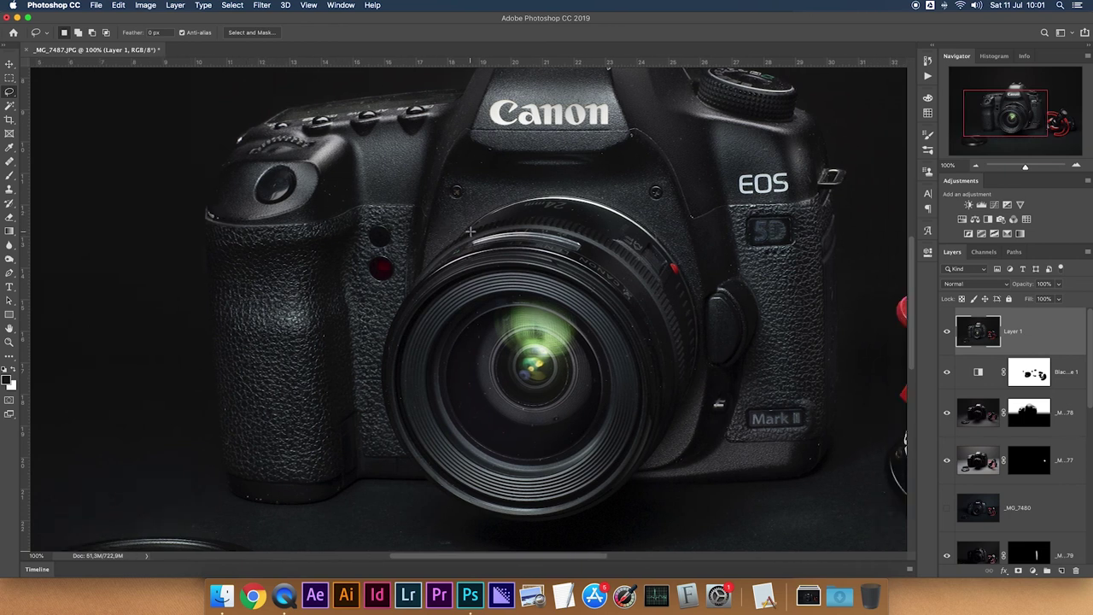
scroll(471, 231, "right", 2)
scroll(470, 229, "up", 5)
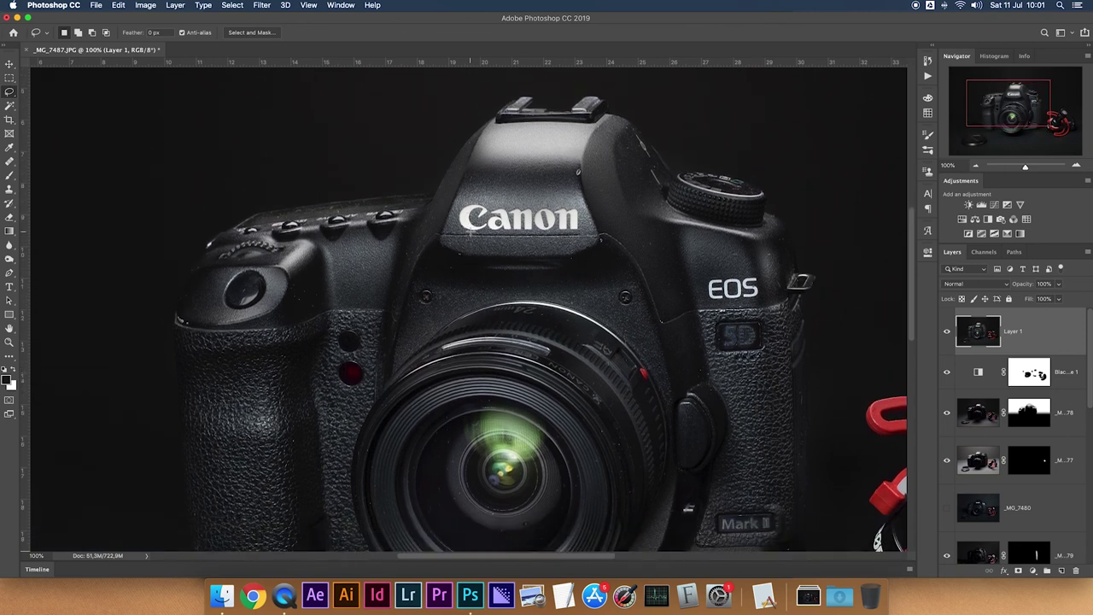
scroll(469, 230, "down", 5)
scroll(470, 231, "down", 5)
scroll(469, 231, "left", 5)
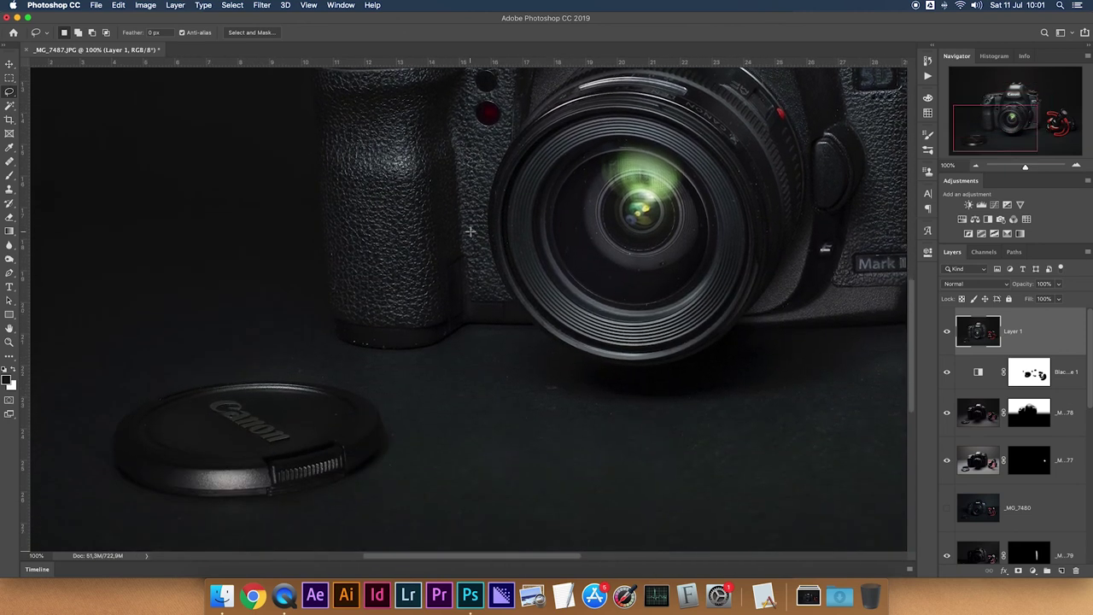
scroll(469, 231, "up", 4)
scroll(470, 230, "right", 4)
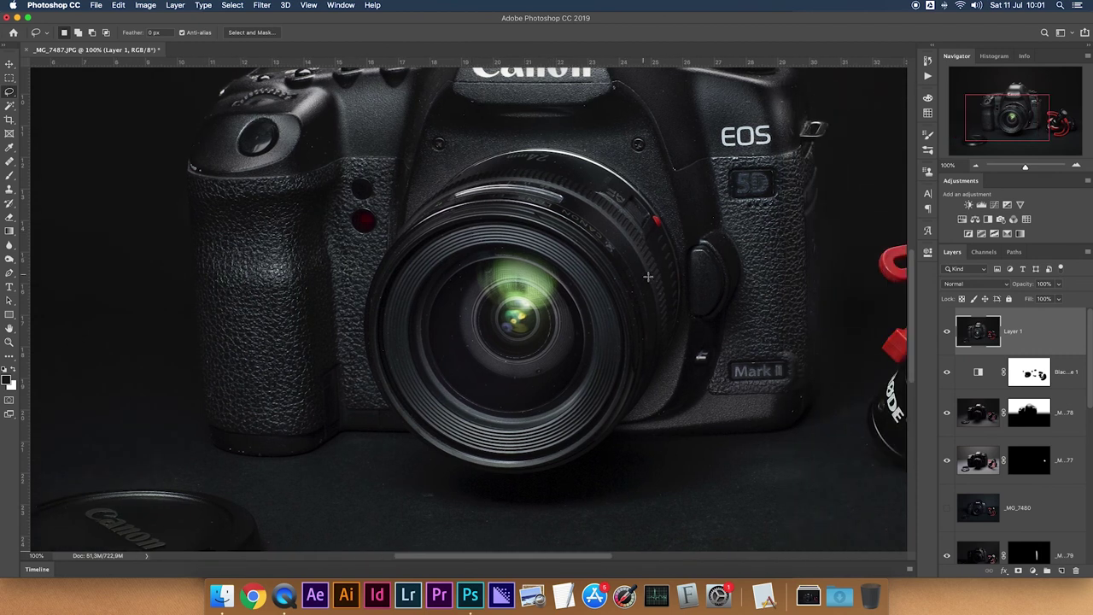
scroll(648, 276, "up", 6)
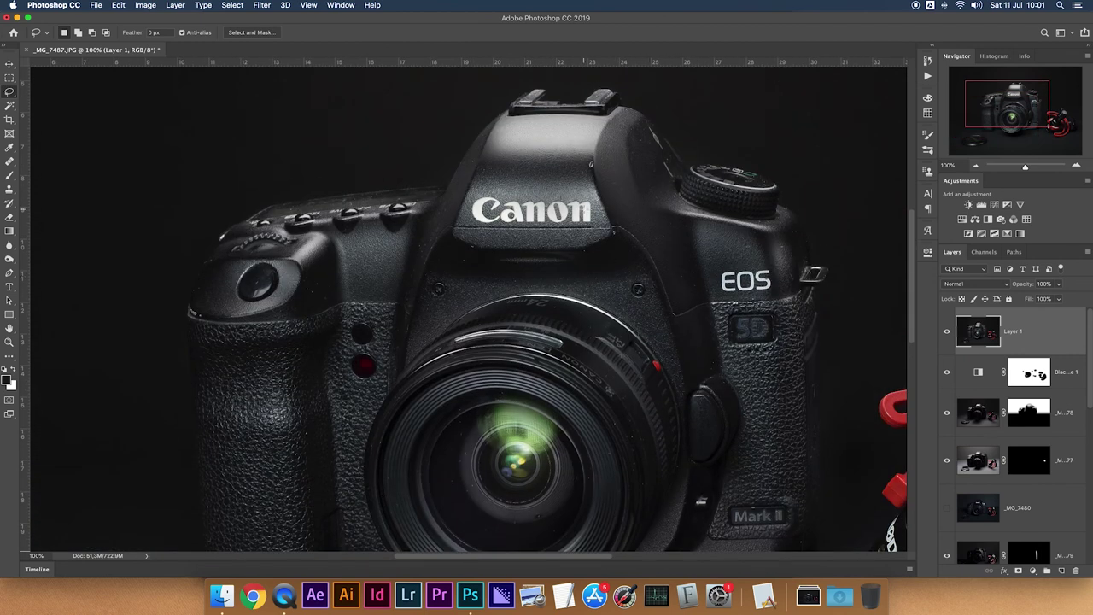
key("cmd+0")
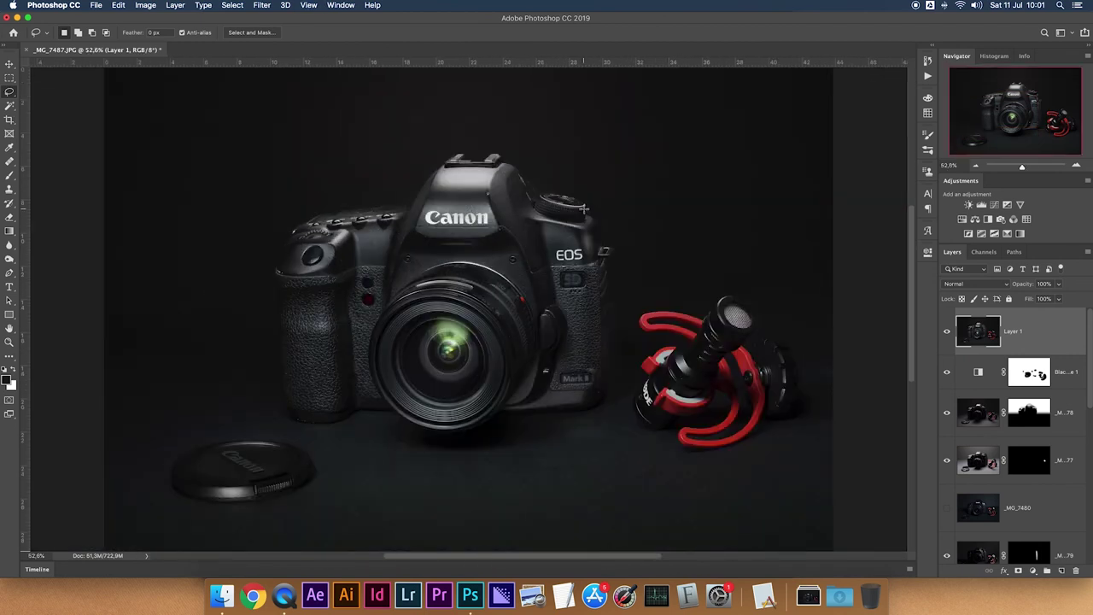